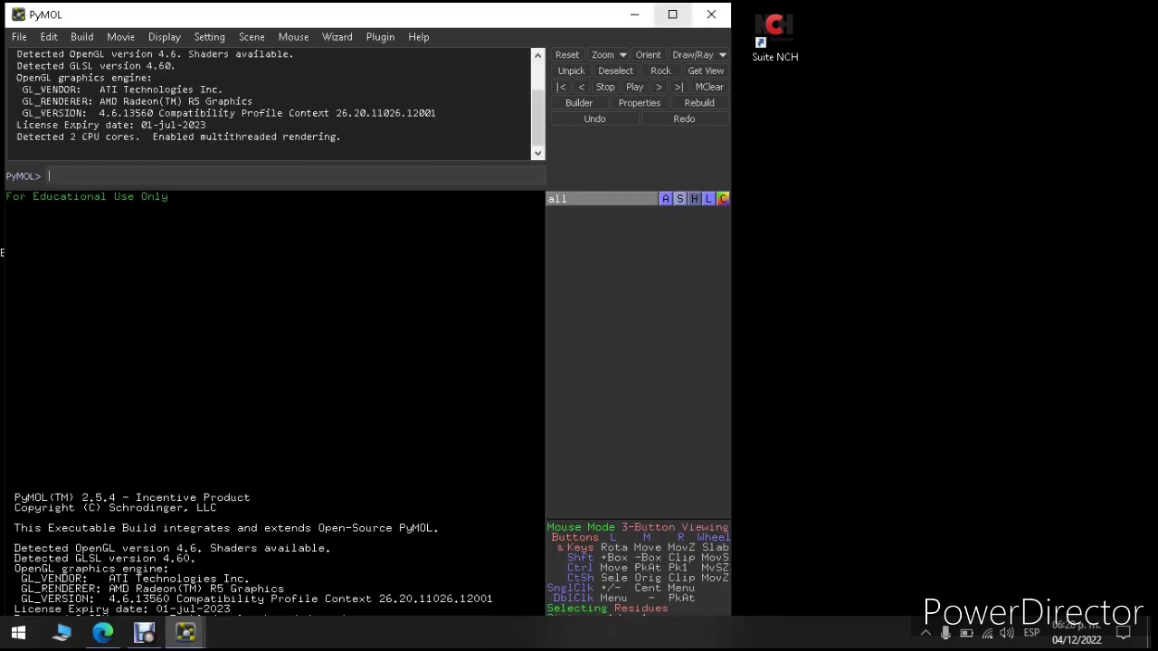
Step: Maximize the PyMOL window, then switch to the screen recorder window
{"action": "left_click", "coordinate": [673, 14]}
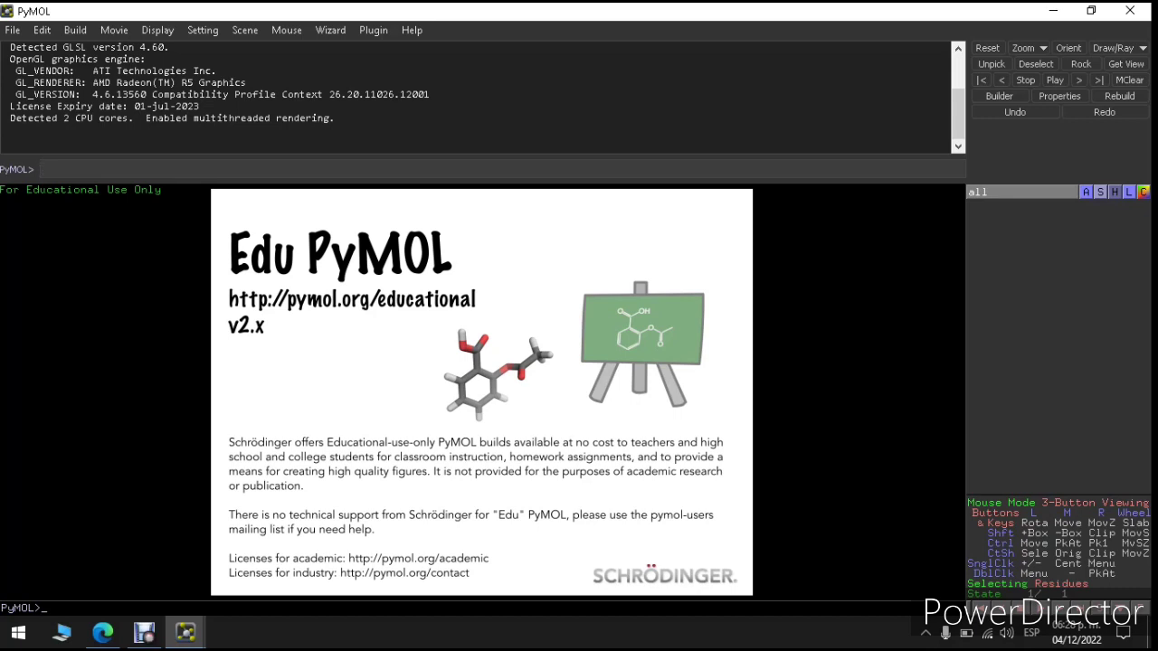
{"action": "left_click", "coordinate": [144, 633]}
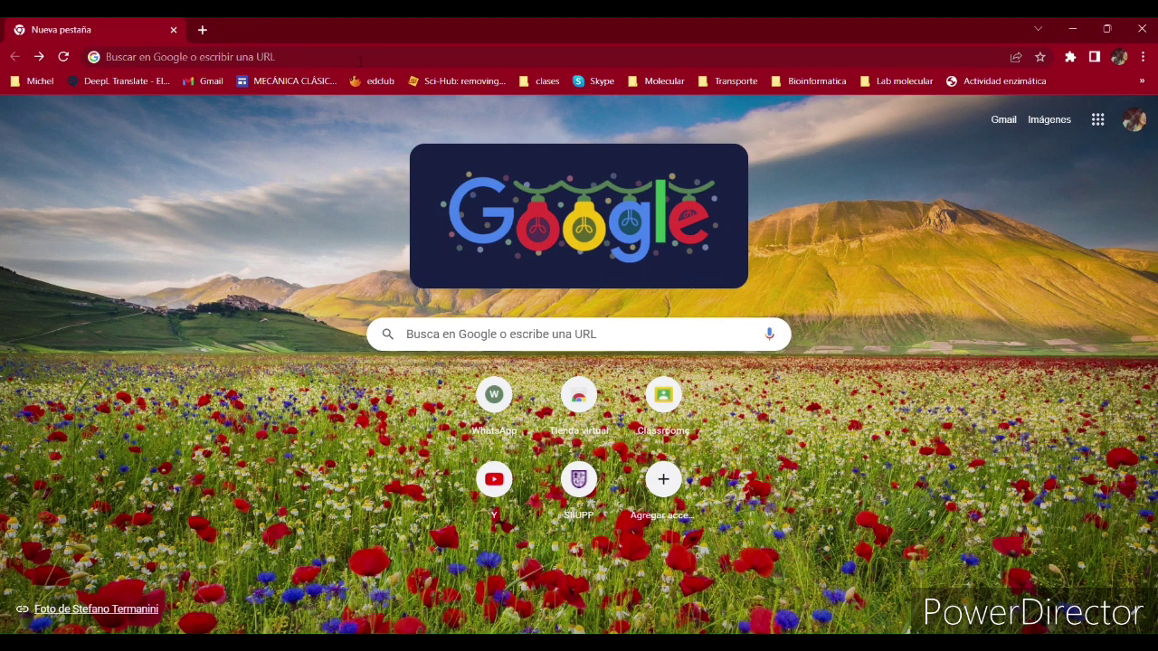
Step: Search Google for Pymol, go to pymol.org and download the PyMOL 2.5 Windows EXE installer
{"action": "left_click", "coordinate": [439, 333]}
{"action": "type", "text": "Pym"}
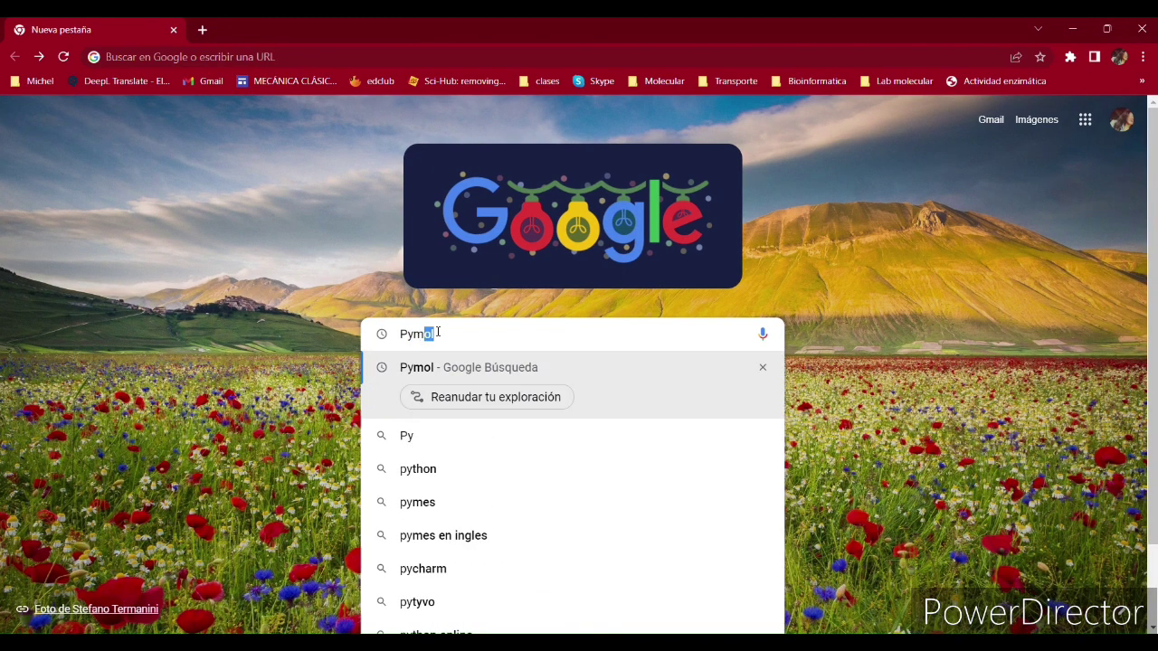
{"action": "key", "text": "Return"}
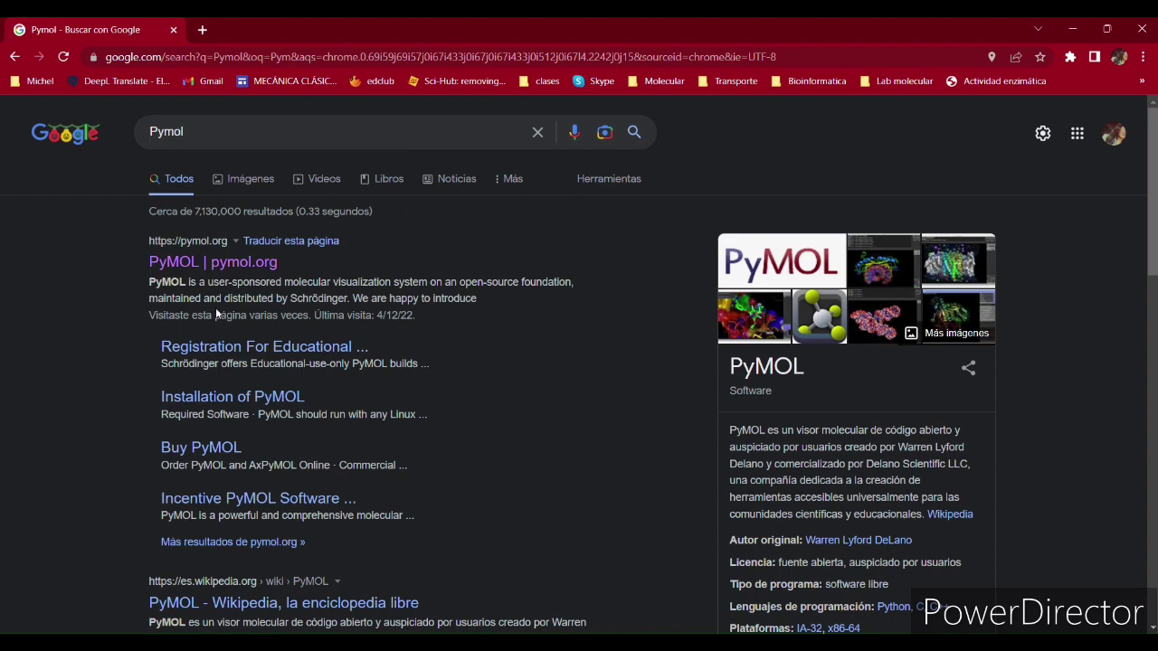
{"action": "left_click", "coordinate": [215, 271]}
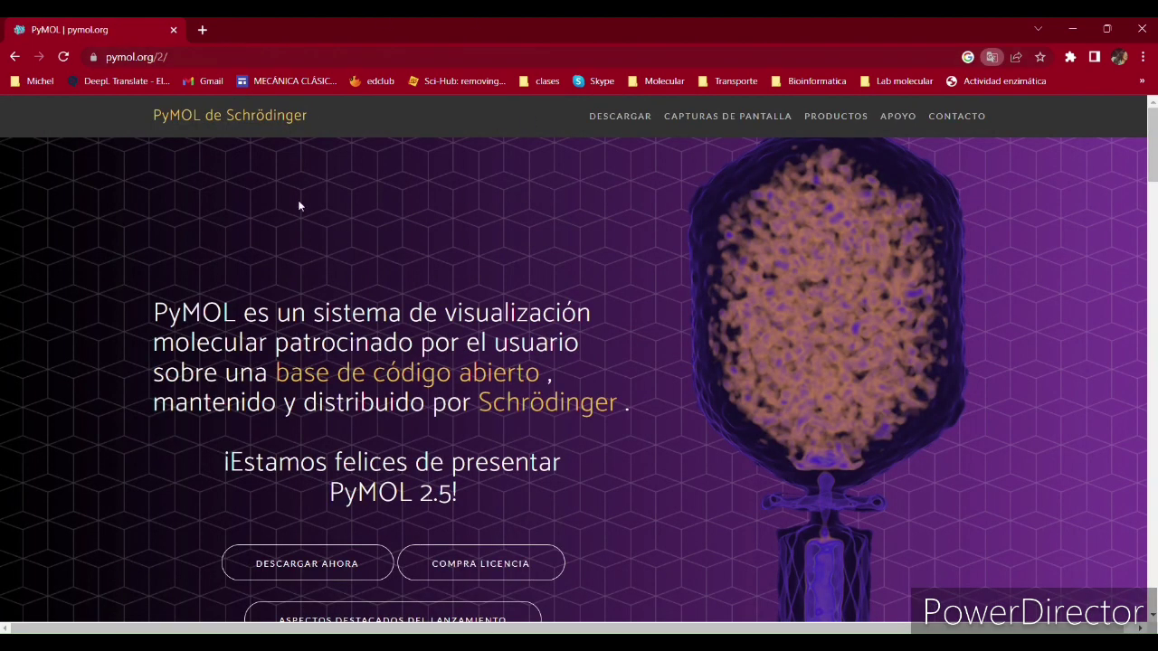
{"action": "left_click", "coordinate": [321, 564]}
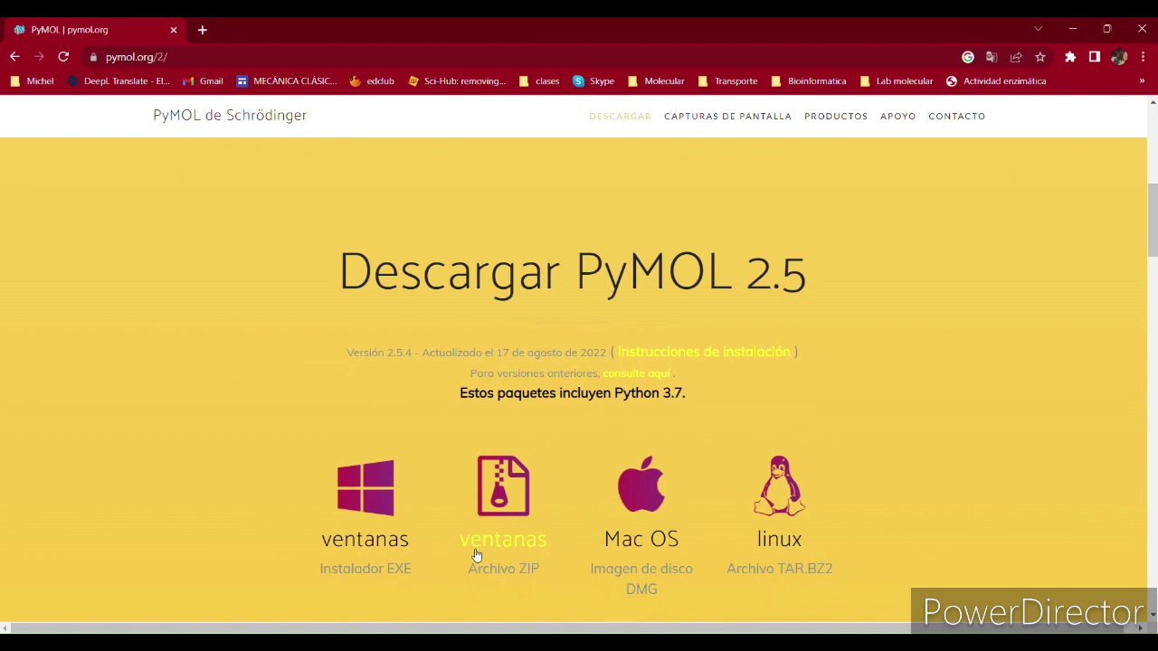
{"action": "left_click", "coordinate": [366, 515]}
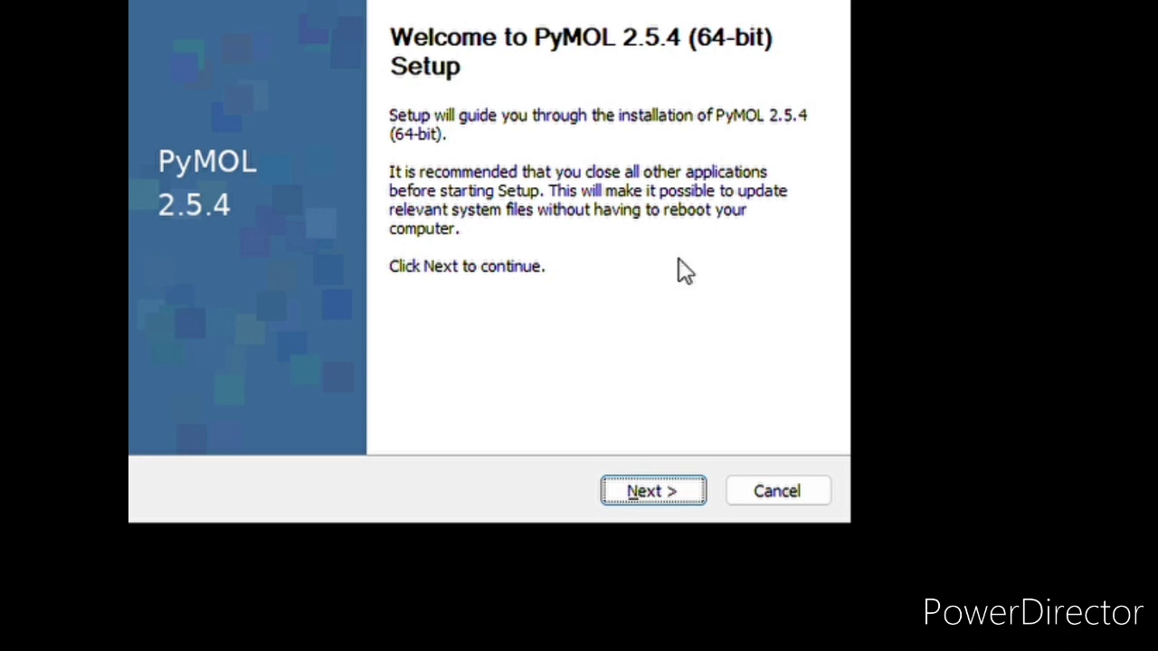
Step: Get past the Welcome page, accept the licence and keep the 'Just Me' installation type
{"action": "key", "text": "Return"}
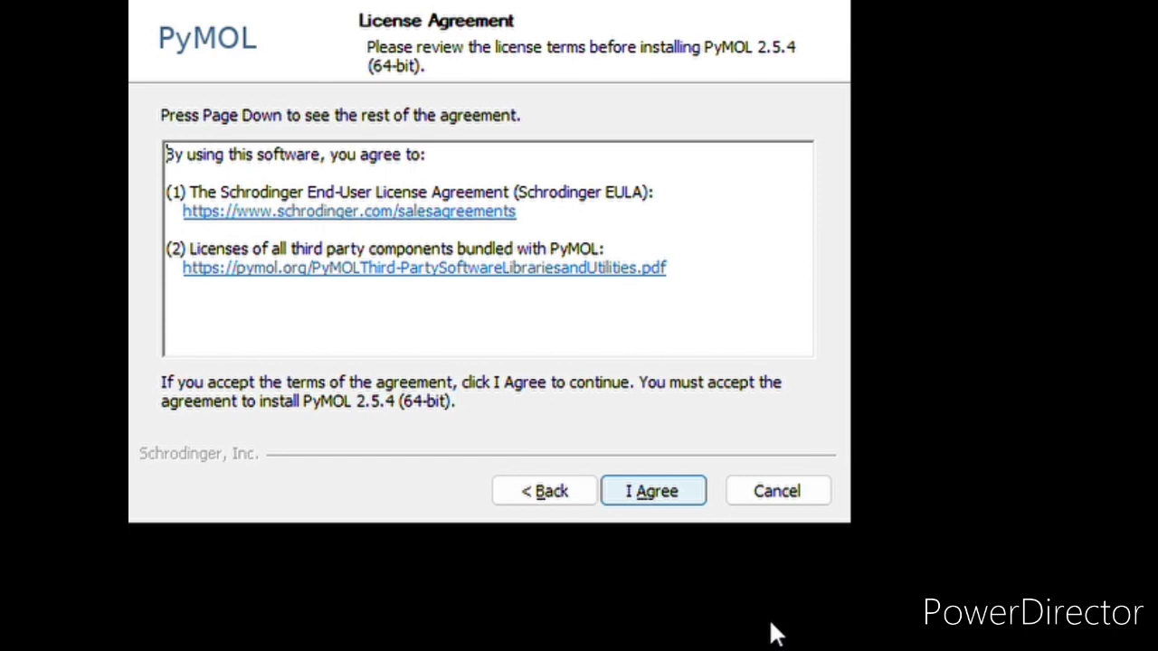
{"action": "key", "text": "Return"}
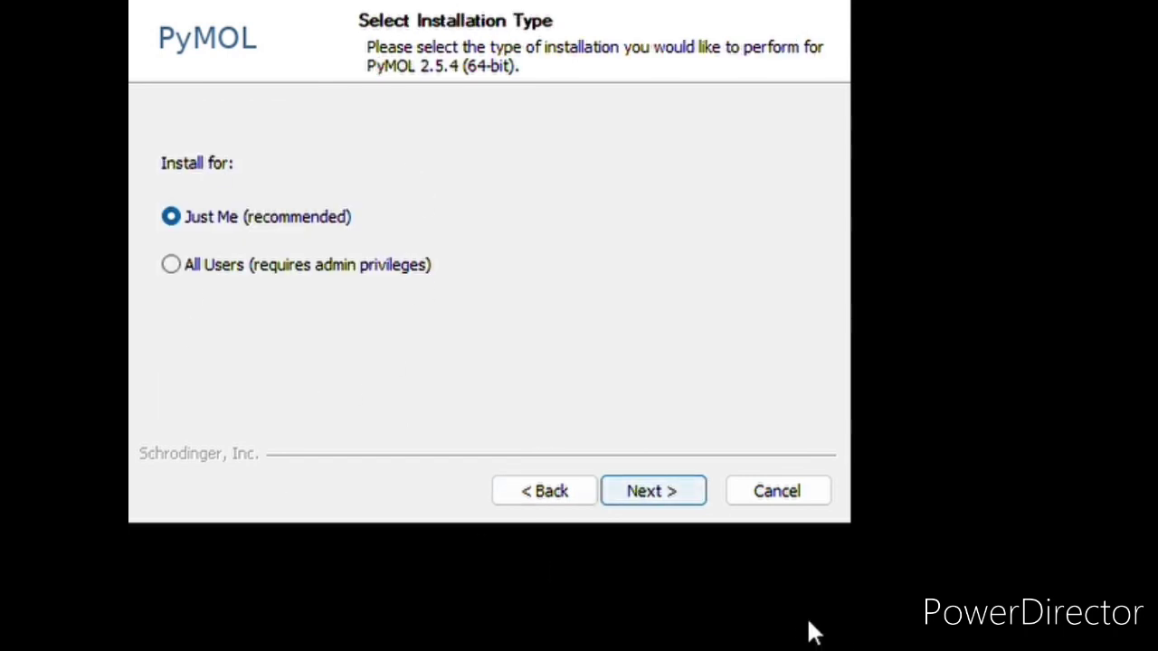
{"action": "key", "text": "Return"}
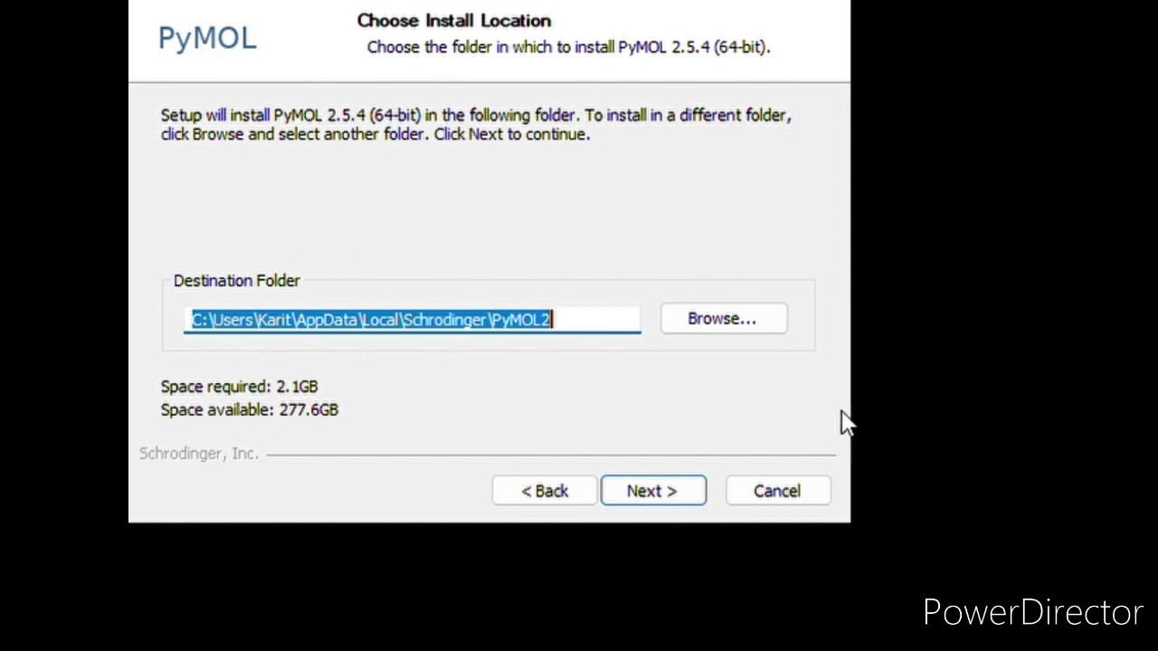
Step: Set the destination folder to C:\Bioinformatica\PyMol\ and continue to the advanced options
{"action": "left_click", "coordinate": [708, 319]}
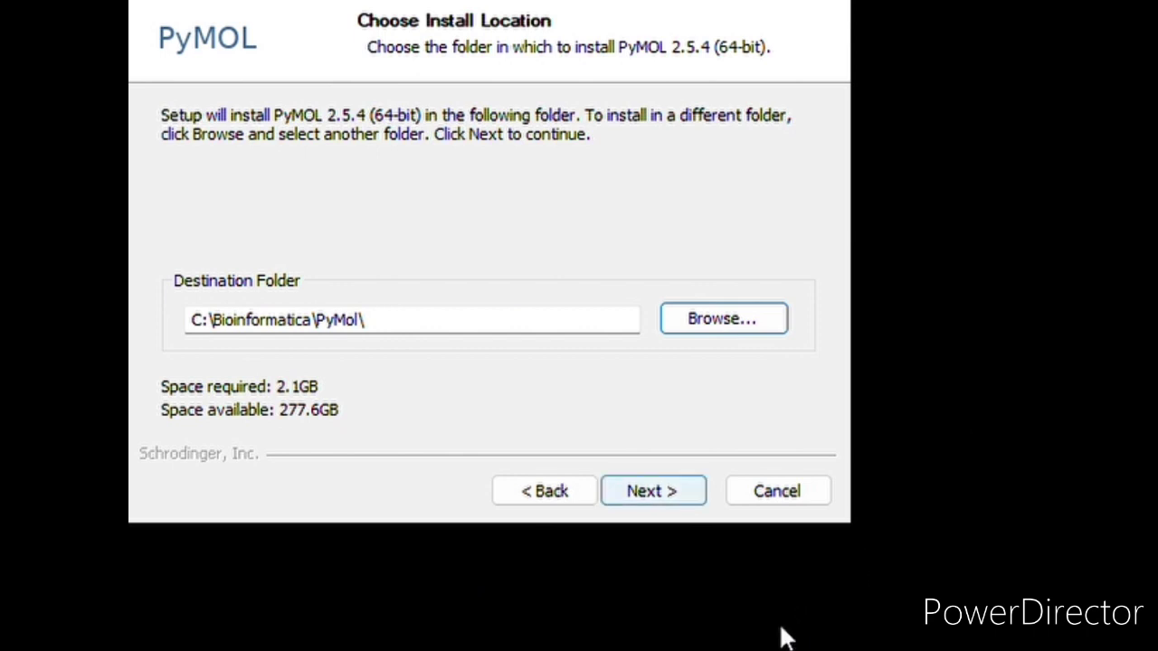
{"action": "key", "text": "Return"}
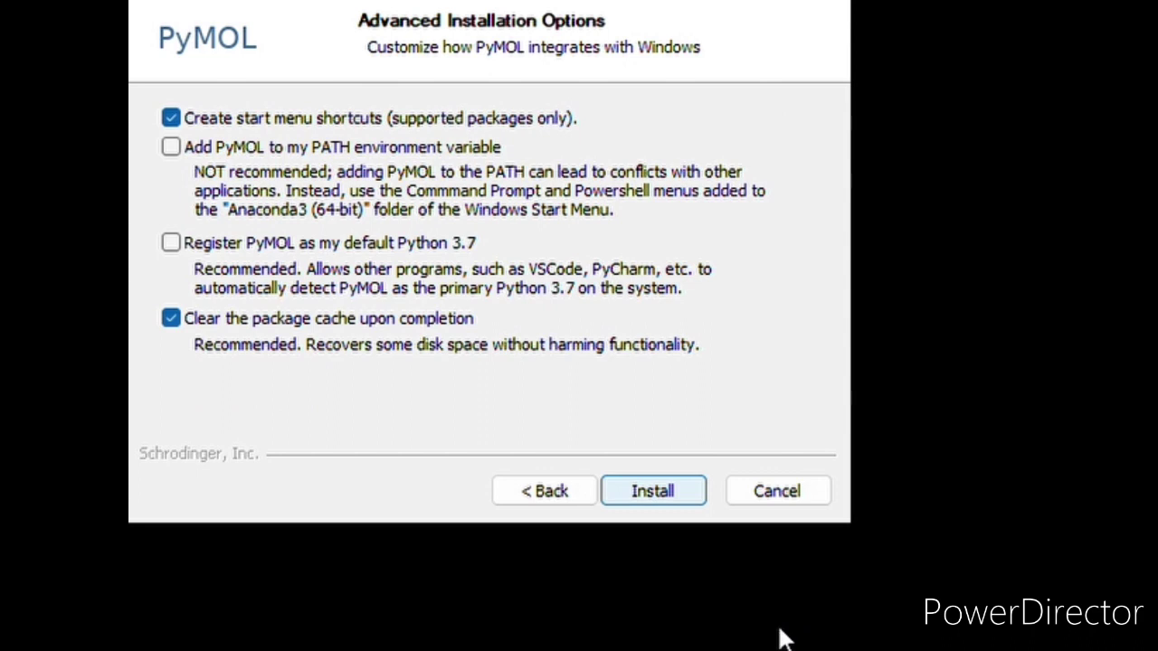
Step: Install with the default advanced options, finish setup, and browse PyMOL's menus, Movie options and viewer
{"action": "key", "text": "Return"}
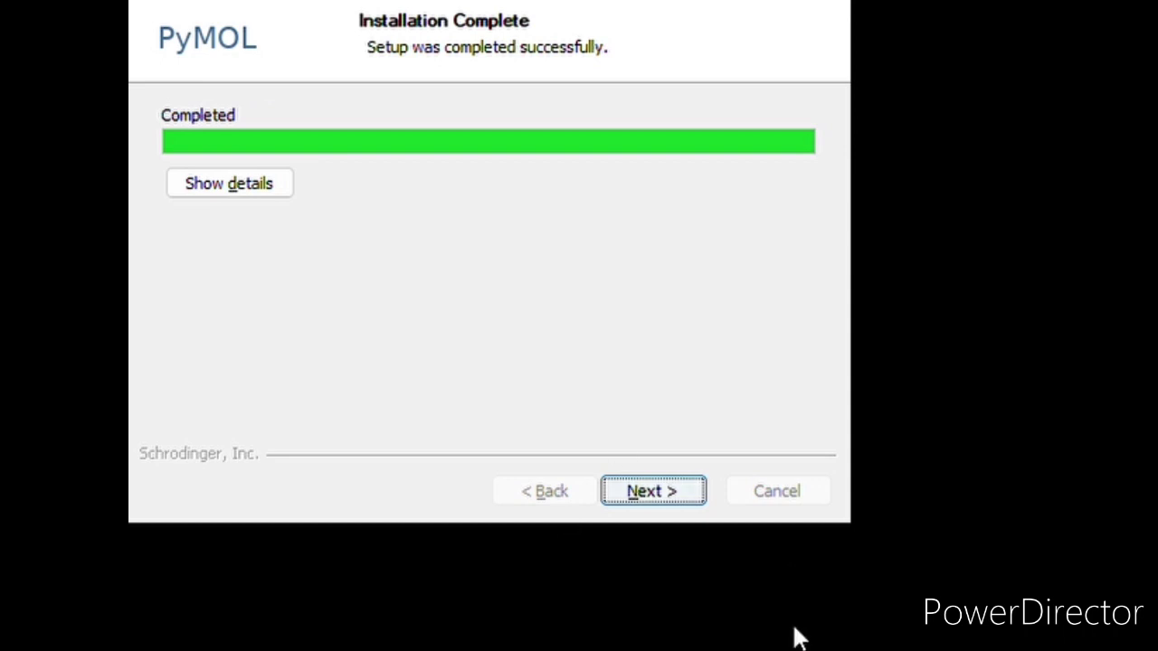
{"action": "key", "text": "Return"}
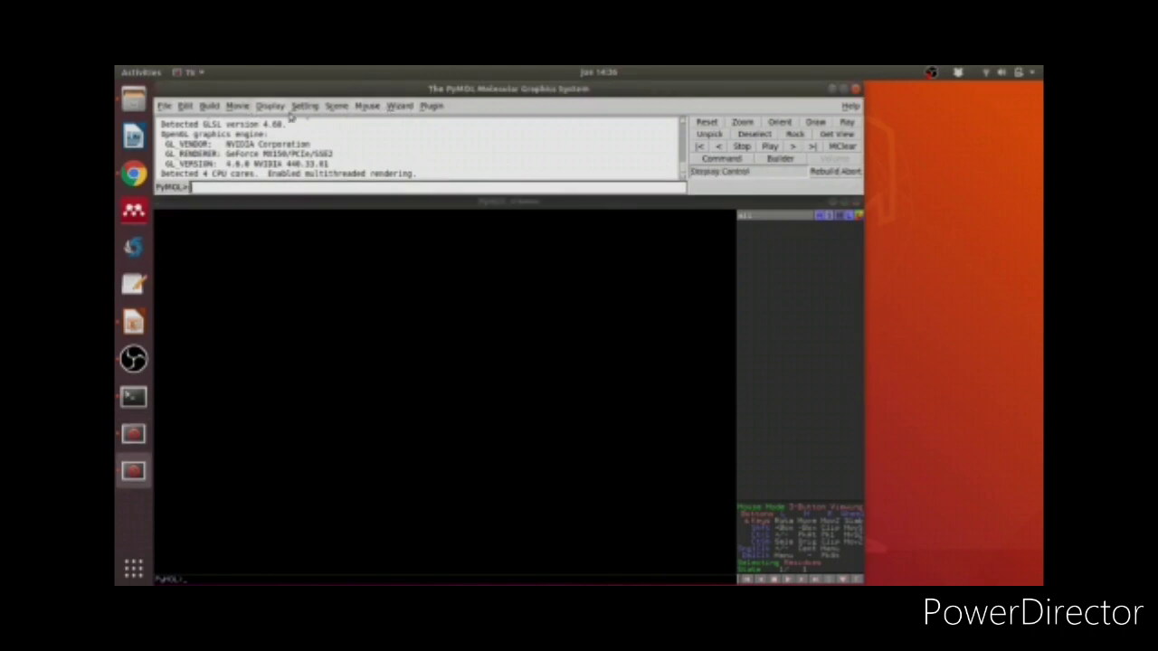
{"action": "left_click", "coordinate": [166, 106]}
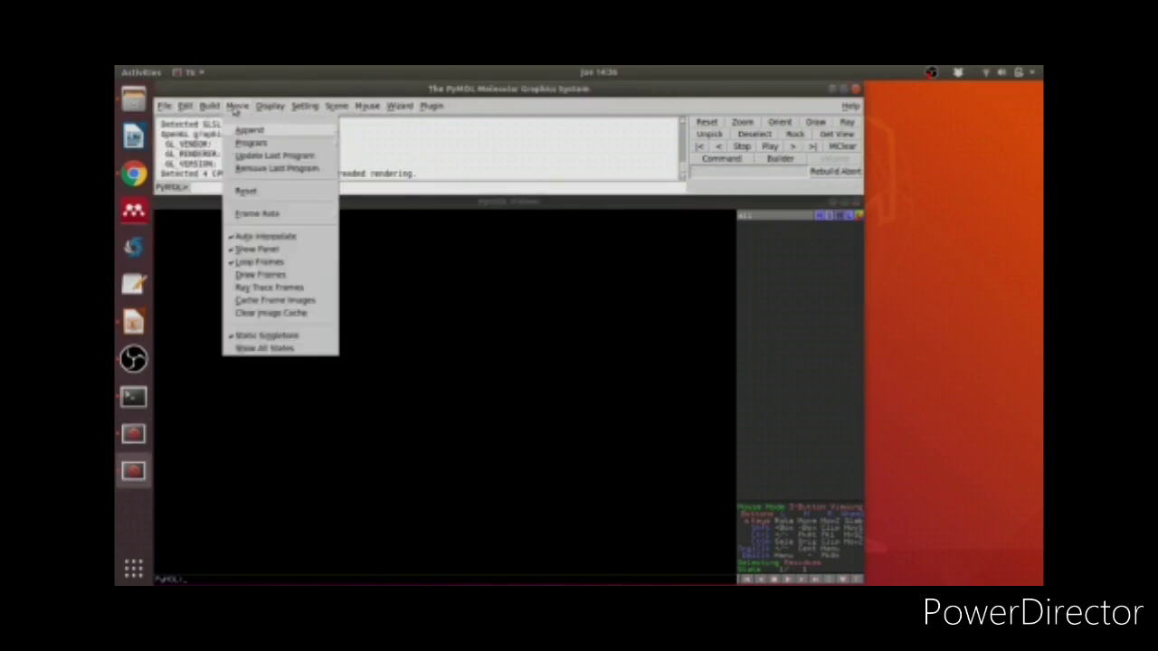
{"action": "left_click", "coordinate": [381, 100]}
{"action": "left_click", "coordinate": [460, 262]}
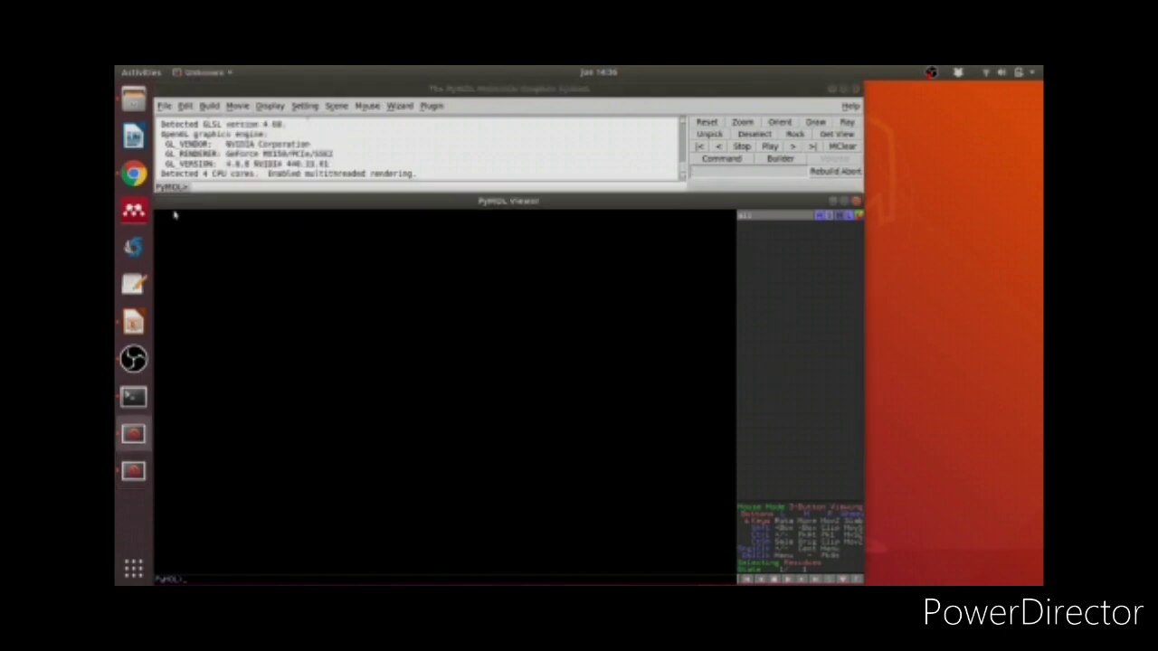
Step: Load 4d6z.pdb from Downloads with File > Open and rotate the green-line model
{"action": "left_click", "coordinate": [220, 186]}
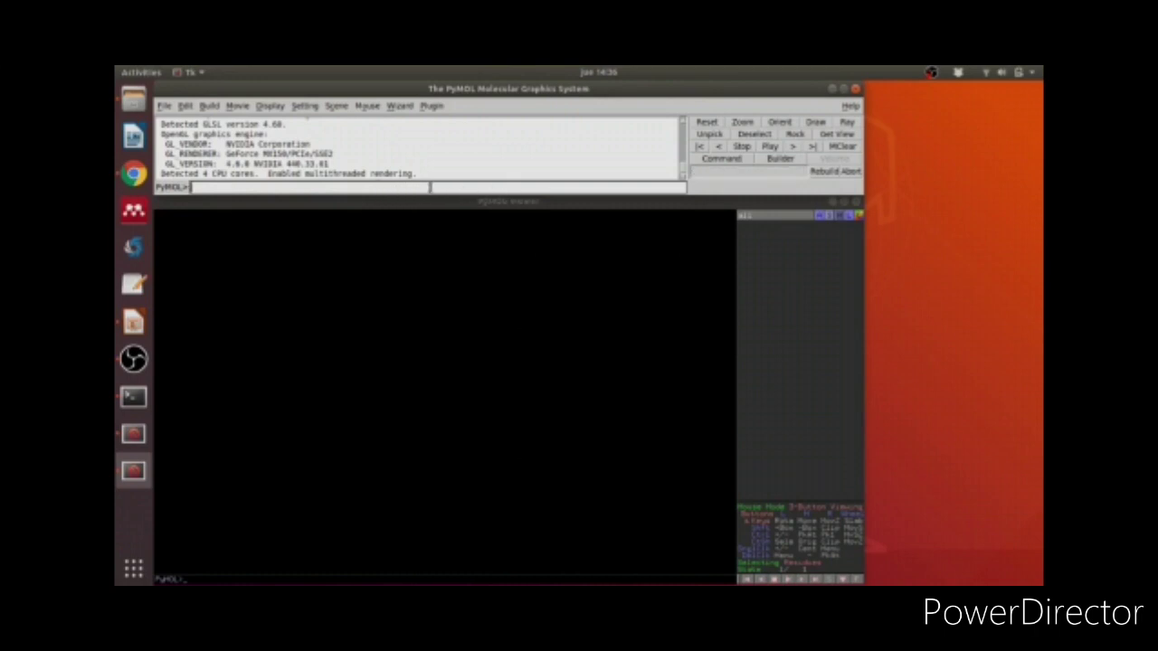
{"action": "left_click", "coordinate": [164, 106]}
{"action": "left_click", "coordinate": [181, 125]}
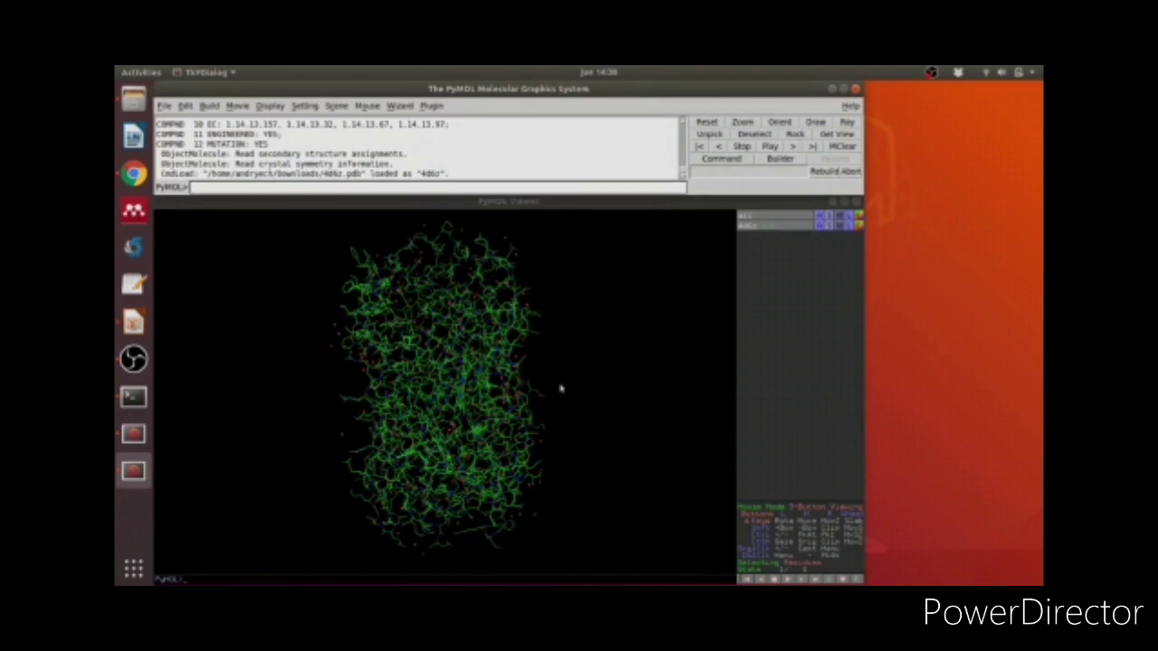
{"action": "left_click_drag", "start_coordinate": [579, 380], "coordinate": [392, 374]}
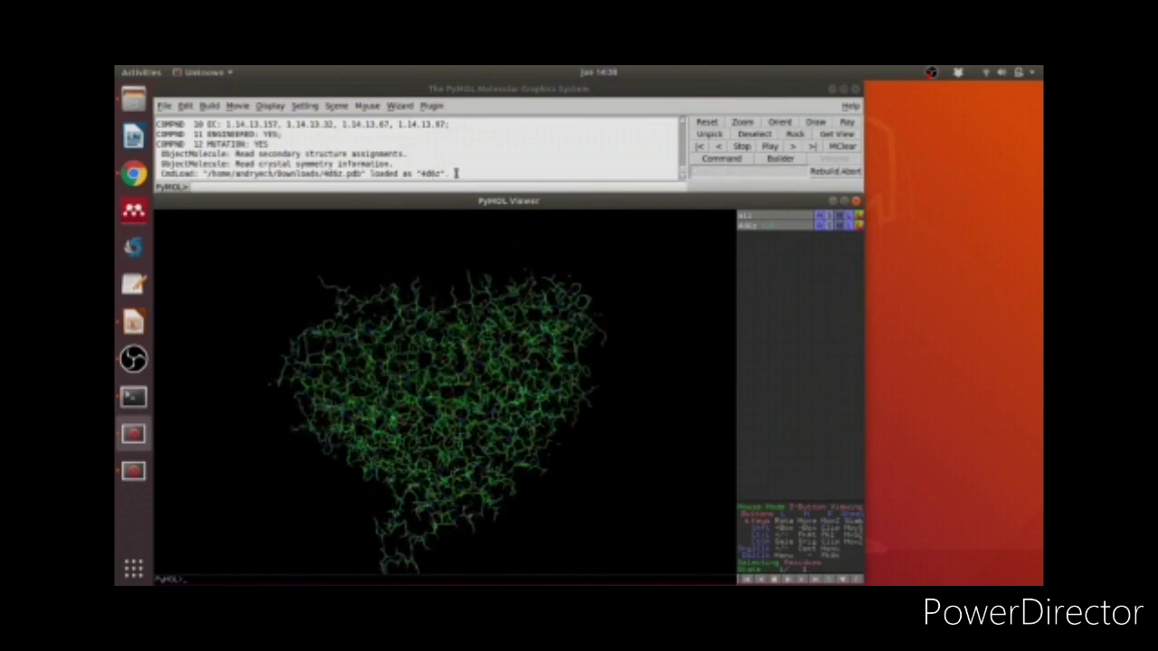
{"action": "left_click_drag", "start_coordinate": [455, 174], "coordinate": [159, 173]}
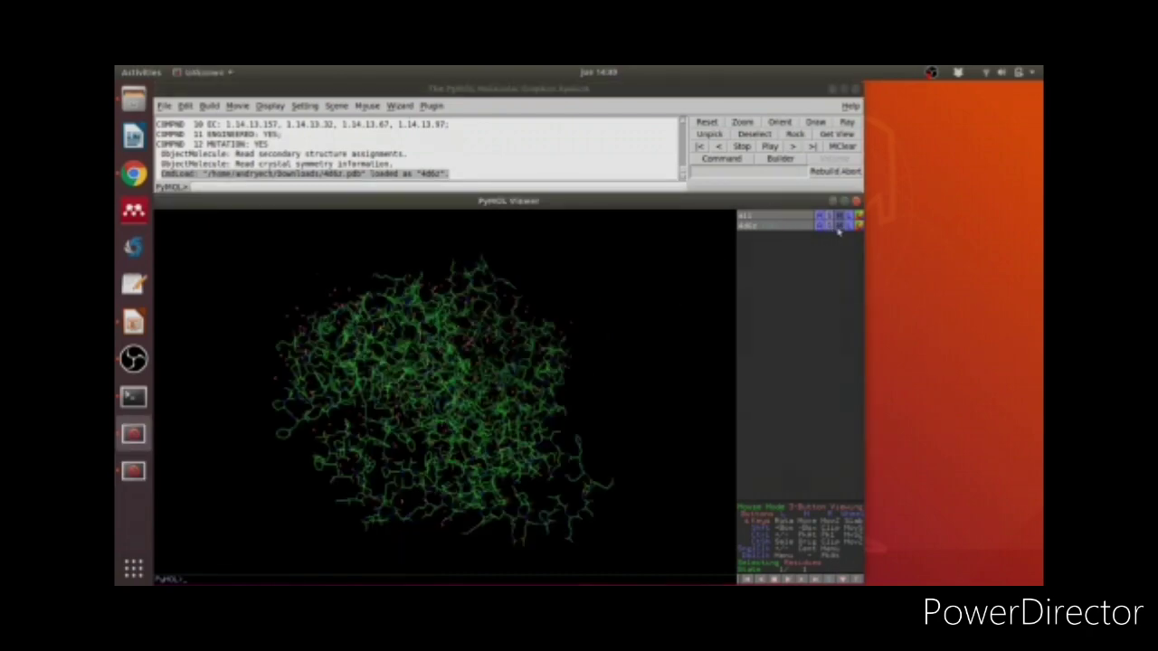
Step: Show the 4d6z object as a cartoon and rotate it
{"action": "left_click", "coordinate": [829, 225]}
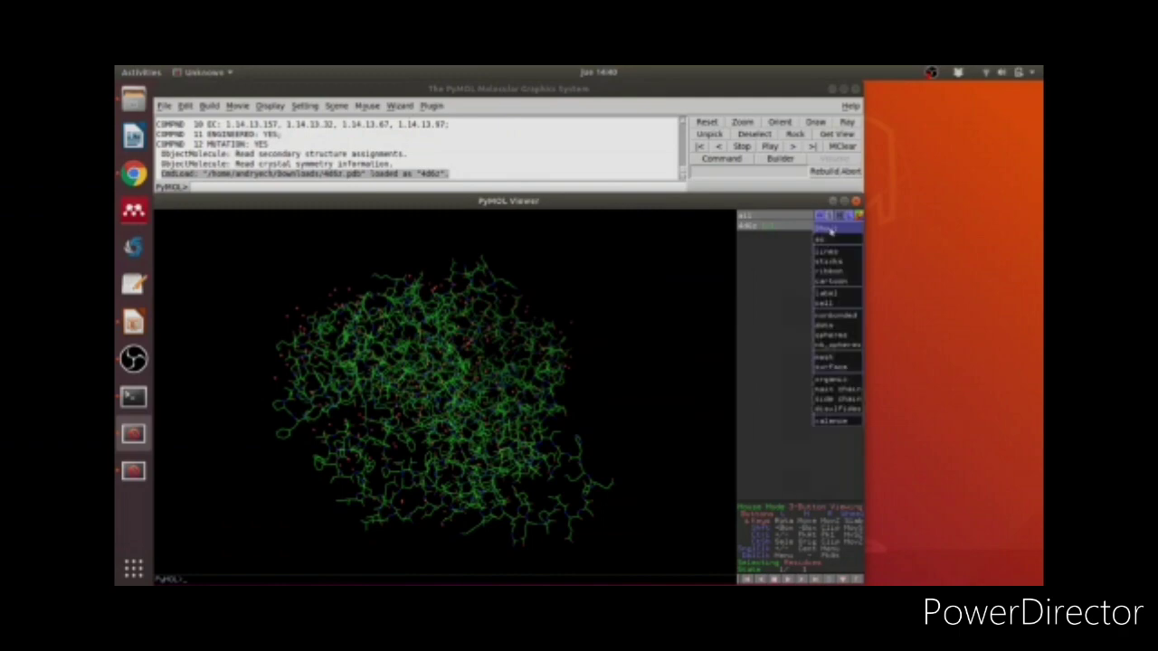
{"action": "left_click", "coordinate": [842, 283]}
{"action": "left_click_drag", "start_coordinate": [611, 323], "coordinate": [288, 404]}
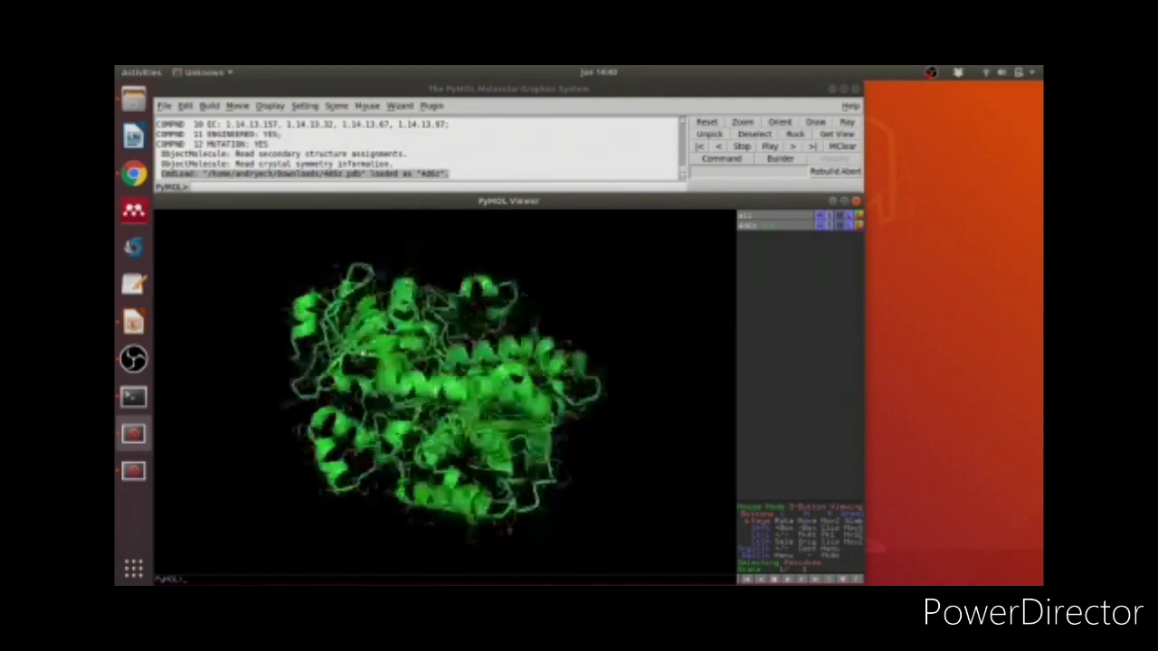
{"action": "left_click_drag", "start_coordinate": [363, 353], "coordinate": [506, 355]}
Step: Hide the lines of 4d6z and the ribbon representation for all objects
{"action": "left_click", "coordinate": [842, 227]}
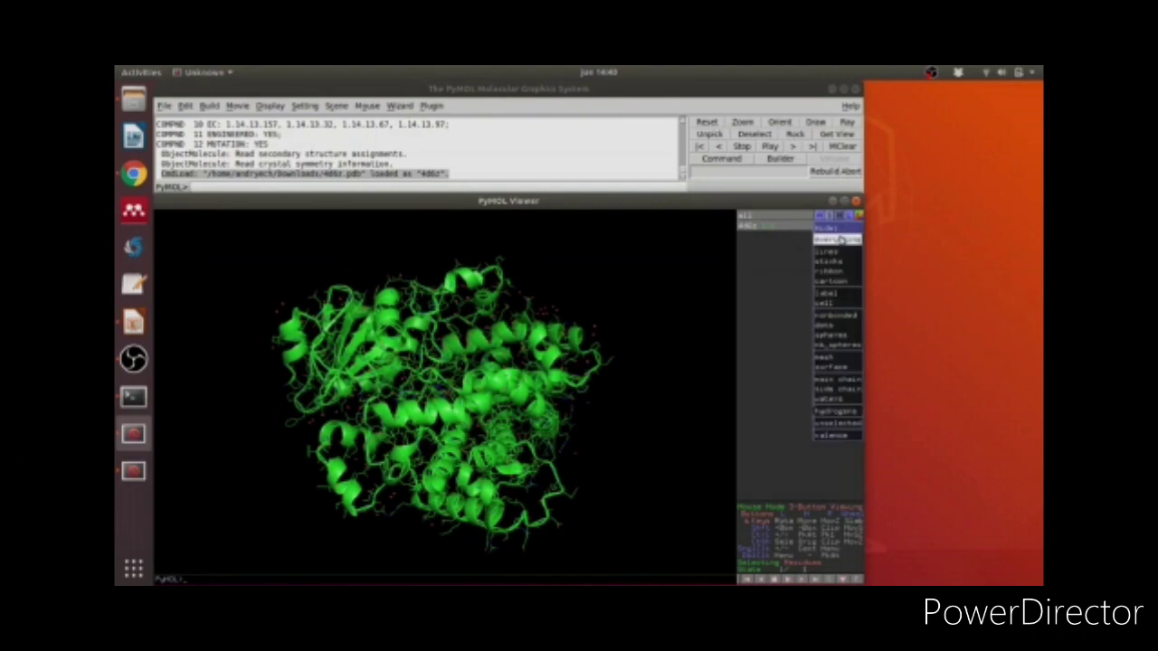
{"action": "left_click", "coordinate": [842, 257]}
{"action": "left_click_drag", "start_coordinate": [649, 353], "coordinate": [480, 371]}
{"action": "left_click", "coordinate": [841, 216]}
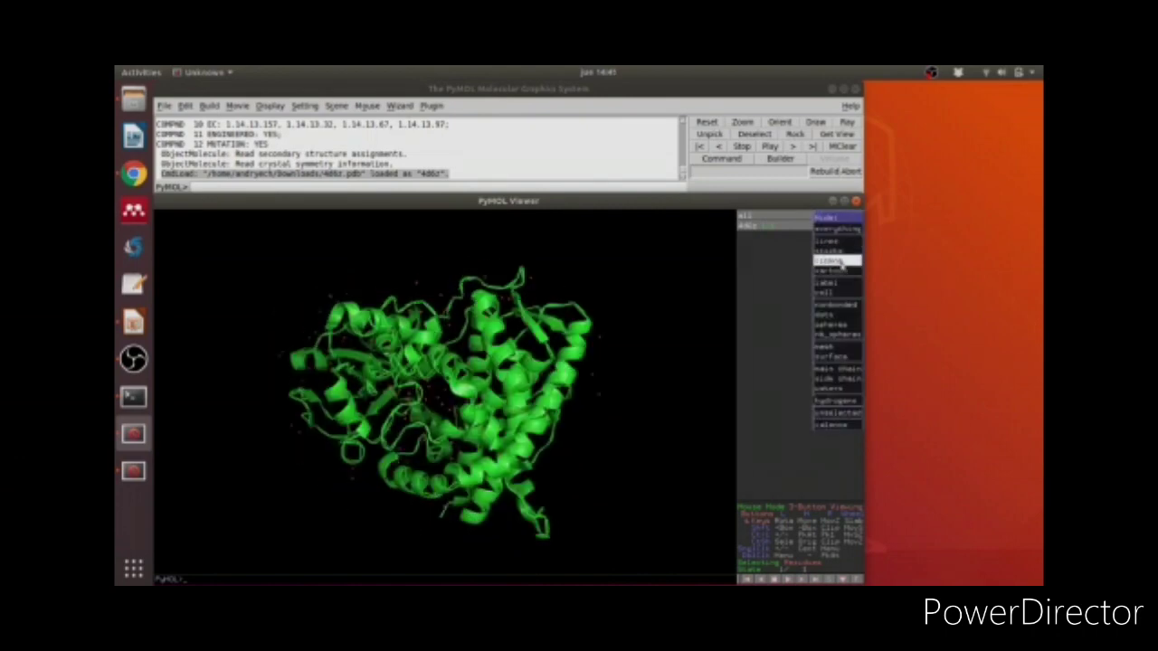
{"action": "left_click", "coordinate": [840, 260]}
{"action": "left_click_drag", "start_coordinate": [586, 348], "coordinate": [420, 365]}
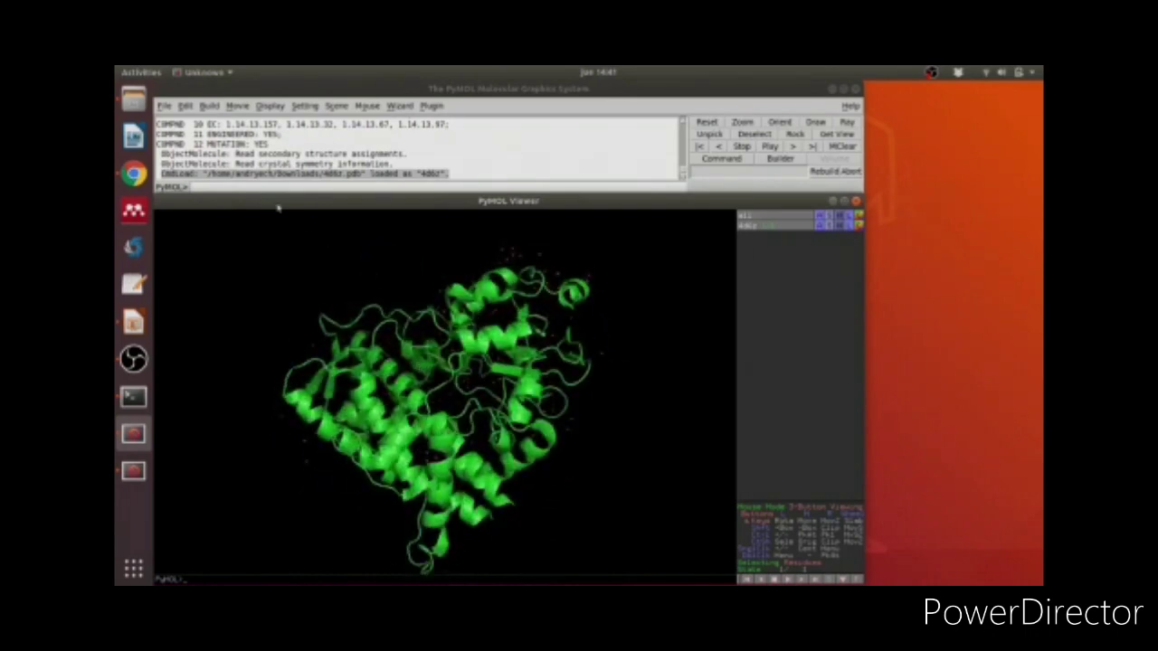
Step: Turn on Display > Sequence and drag across residues in the 4d6z sequence bar
{"action": "left_click", "coordinate": [269, 106]}
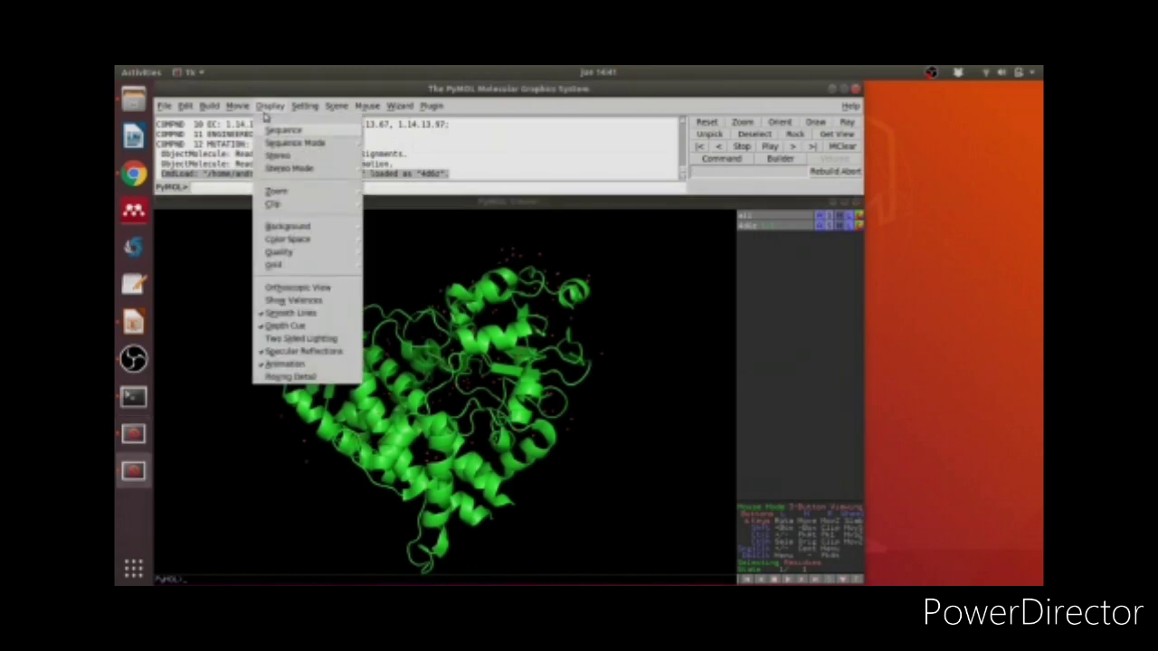
{"action": "left_click", "coordinate": [312, 132]}
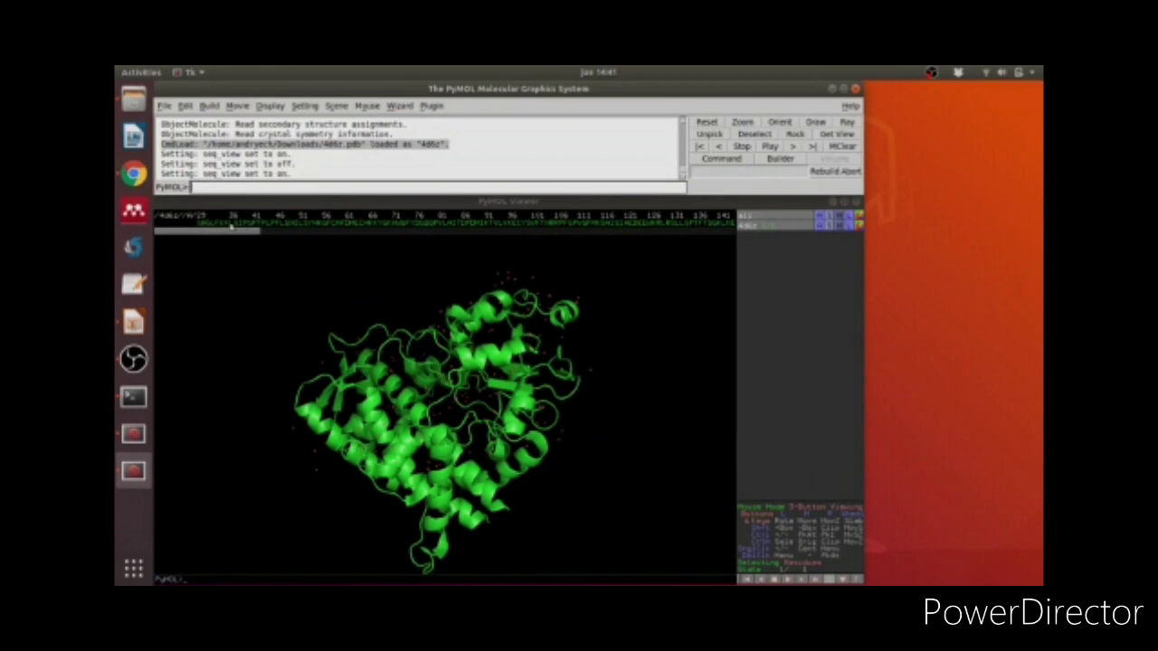
{"action": "left_click_drag", "start_coordinate": [210, 237], "coordinate": [547, 262]}
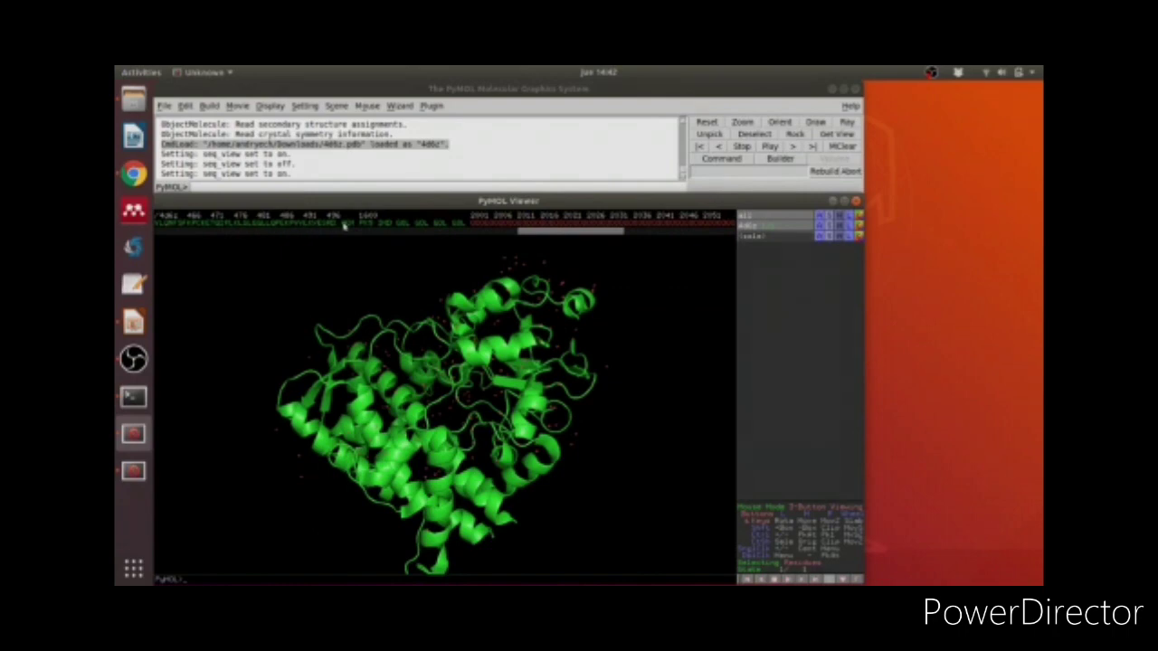
Step: Select another run of residues, then minimize PyMOL and return to the pymol.org download page
{"action": "left_click_drag", "start_coordinate": [344, 226], "coordinate": [466, 224]}
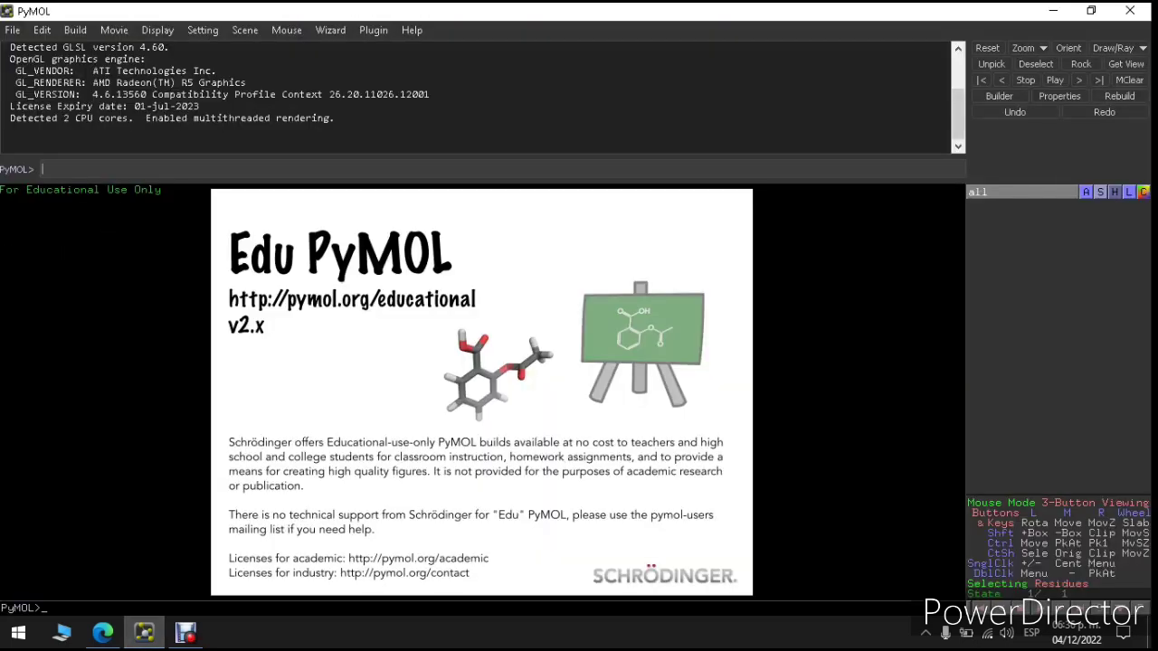
{"action": "left_click", "coordinate": [1053, 11]}
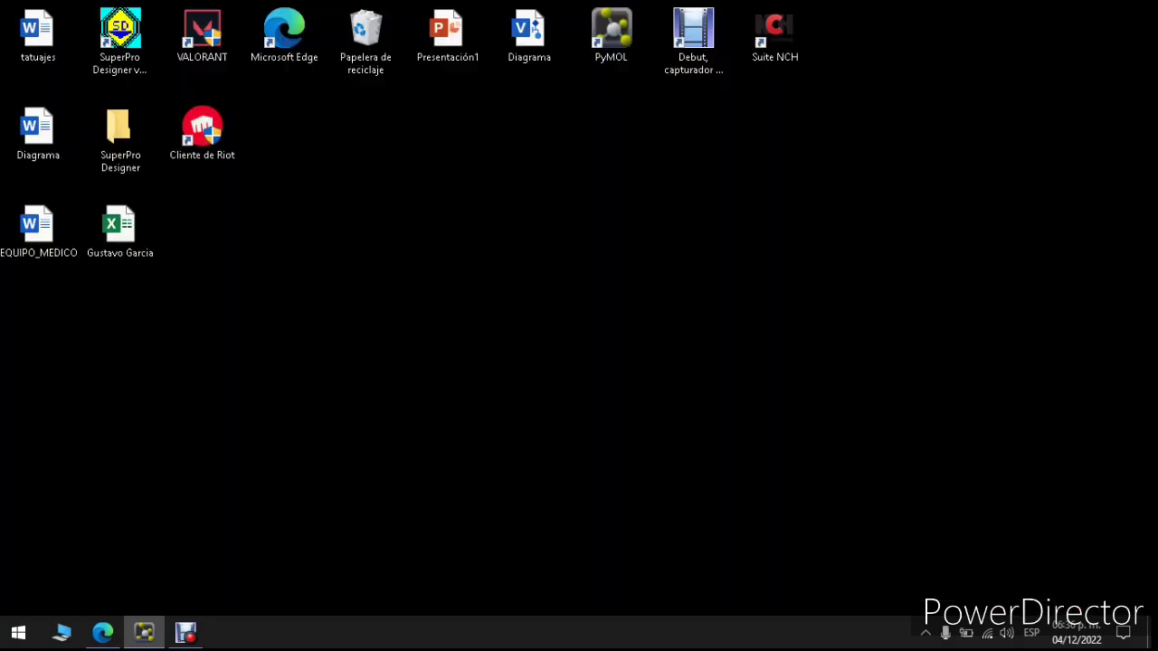
{"action": "left_click", "coordinate": [103, 633]}
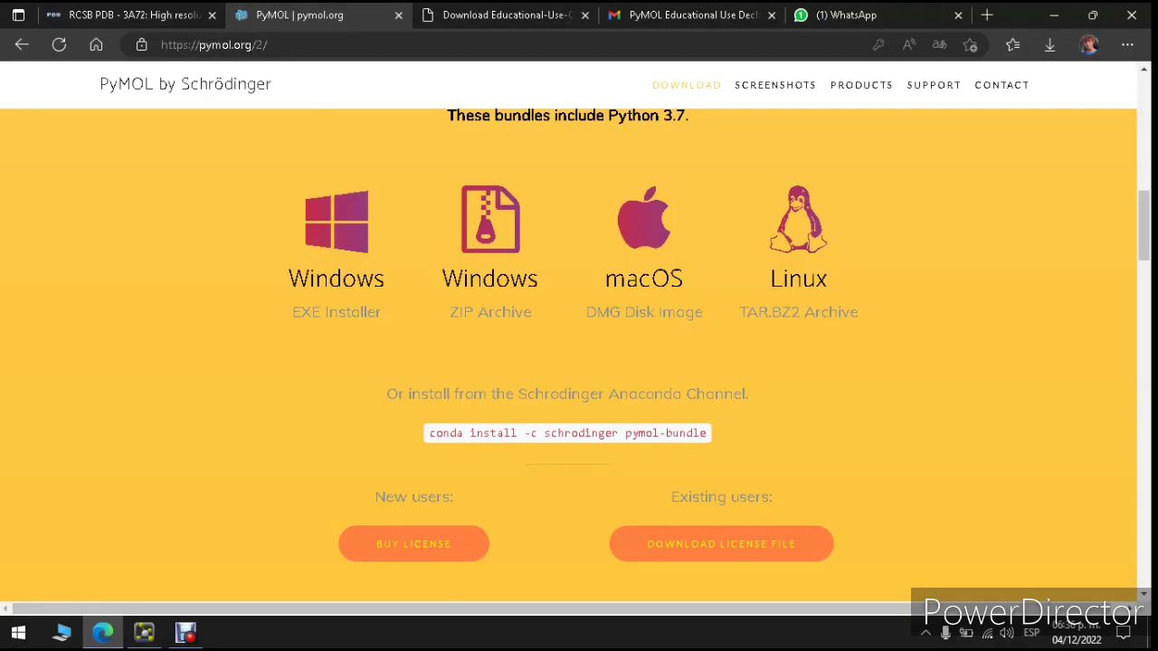
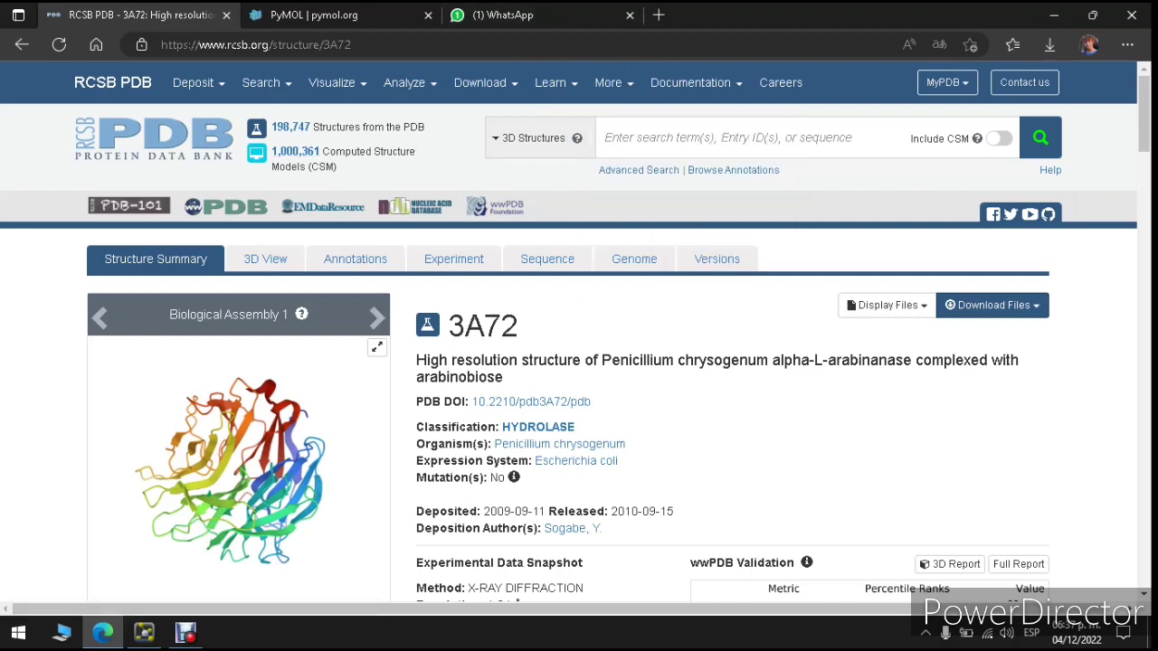
Step: Scroll through the RCSB PDB 3A72 entry page to review its summary details
{"action": "scroll", "coordinate": [579, 362], "scroll_direction": "down", "scroll_amount": 4}
{"action": "scroll", "coordinate": [579, 362], "scroll_direction": "up", "scroll_amount": 3}
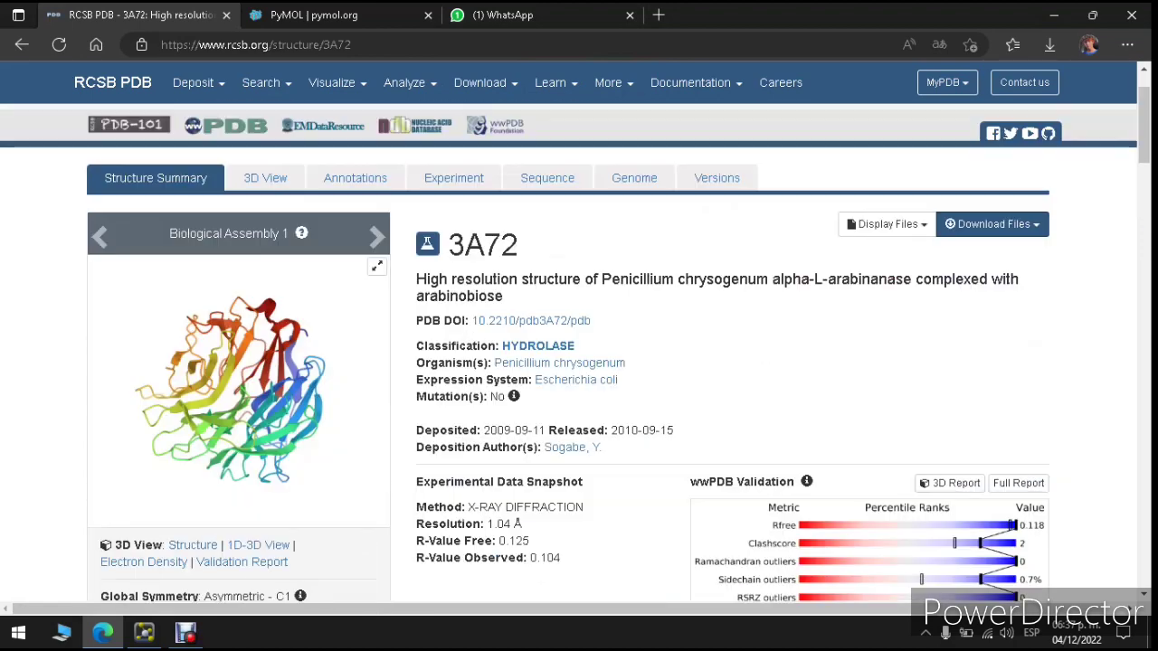
{"action": "scroll", "coordinate": [579, 362], "scroll_direction": "up", "scroll_amount": 1}
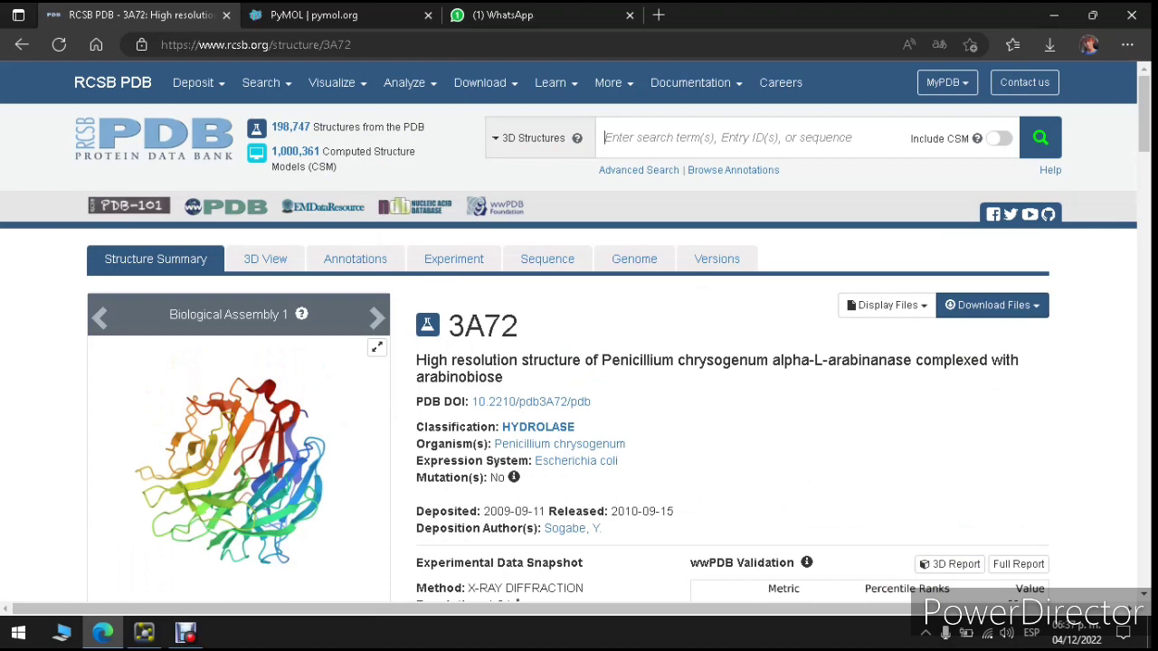
{"action": "scroll", "coordinate": [579, 362], "scroll_direction": "down", "scroll_amount": 1}
{"action": "scroll", "coordinate": [579, 362], "scroll_direction": "down", "scroll_amount": 1}
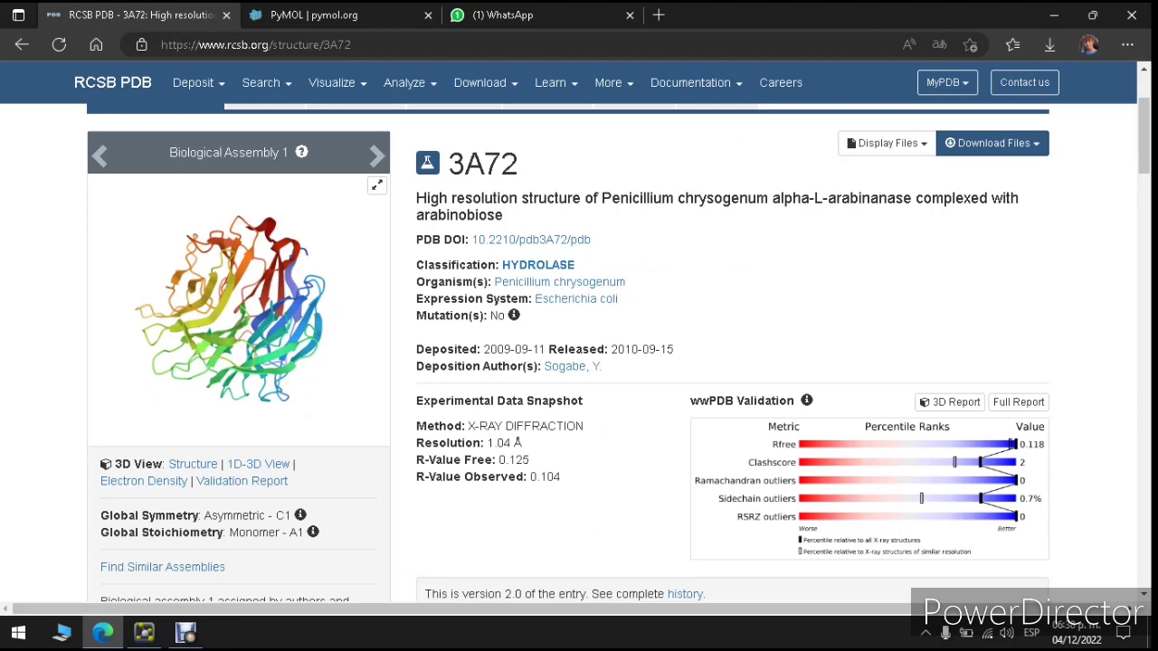
{"action": "scroll", "coordinate": [579, 353], "scroll_direction": "up", "scroll_amount": 2}
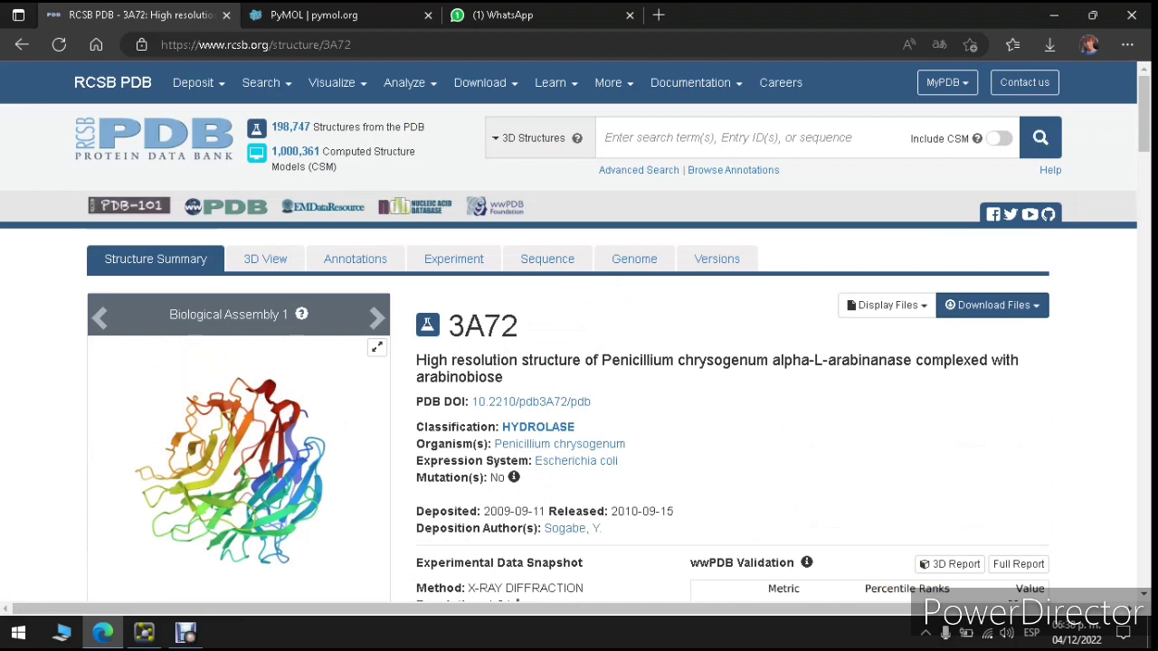
Step: Select the 3A72 entry ID title, then switch back to the PyMOL window
{"action": "left_click_drag", "start_coordinate": [449, 326], "coordinate": [520, 326]}
{"action": "left_click", "coordinate": [519, 327]}
{"action": "left_click", "coordinate": [522, 327]}
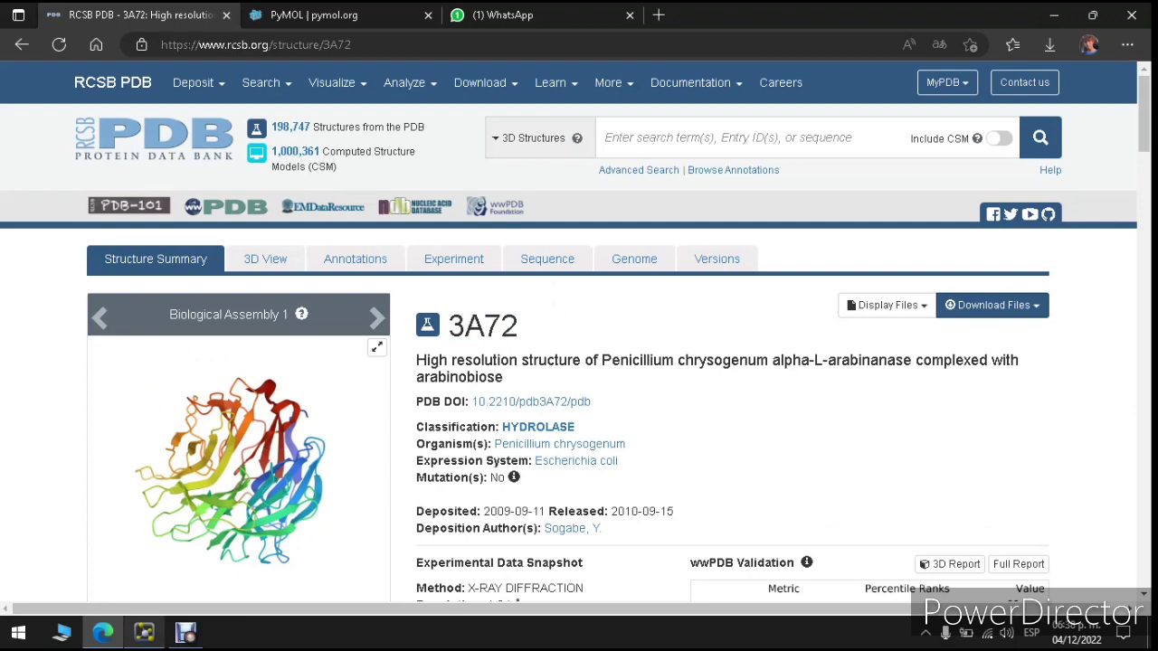
{"action": "left_click", "coordinate": [144, 631]}
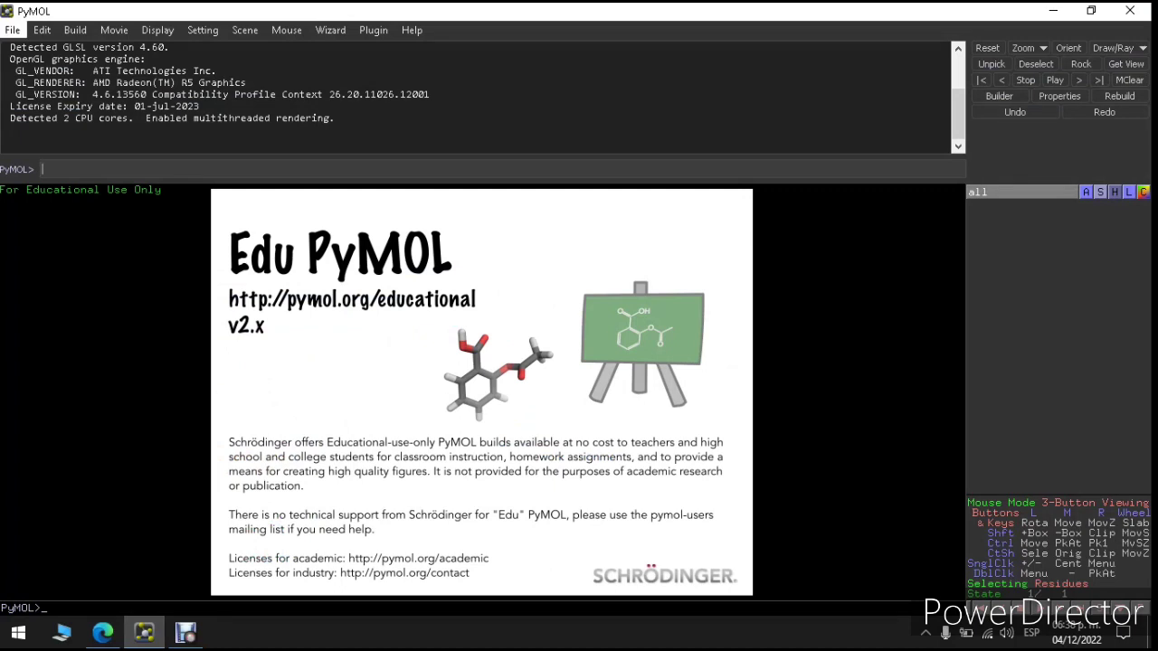
{"action": "left_click", "coordinate": [12, 30]}
{"action": "left_click", "coordinate": [43, 84]}
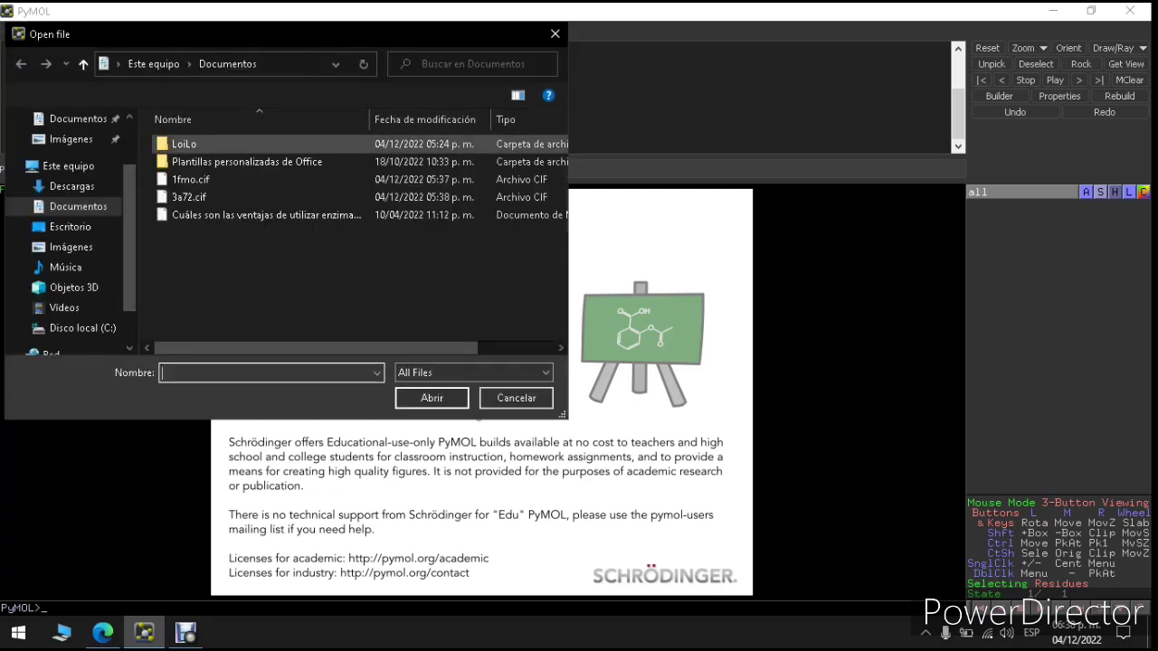
{"action": "left_click", "coordinate": [71, 185]}
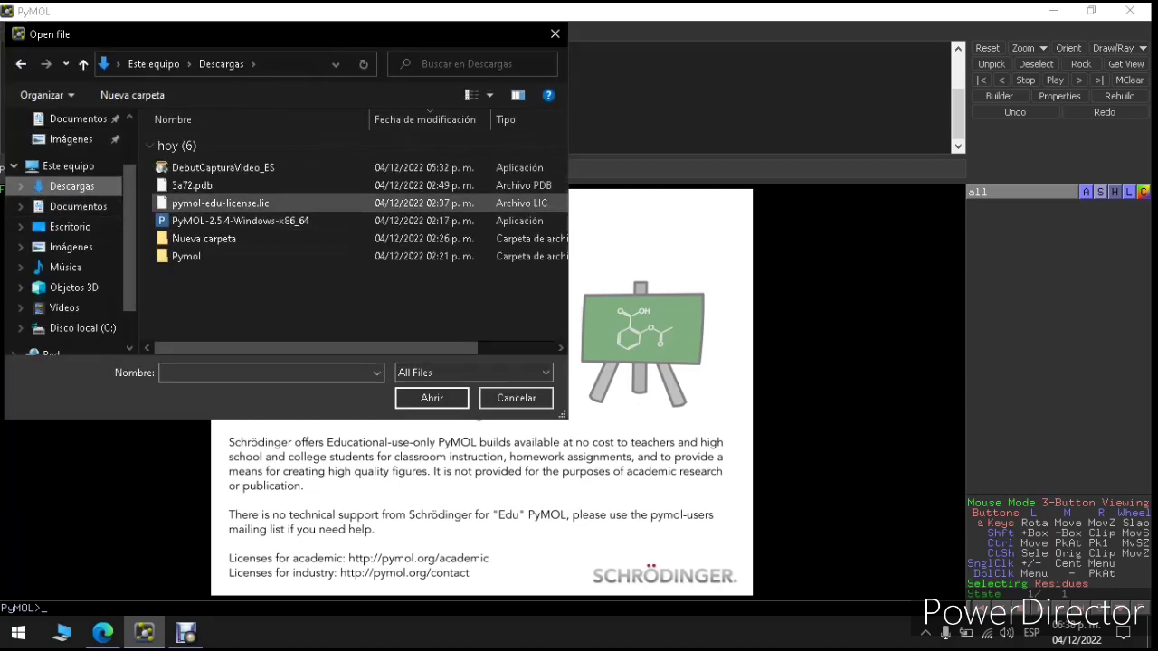
{"action": "left_click", "coordinate": [192, 186]}
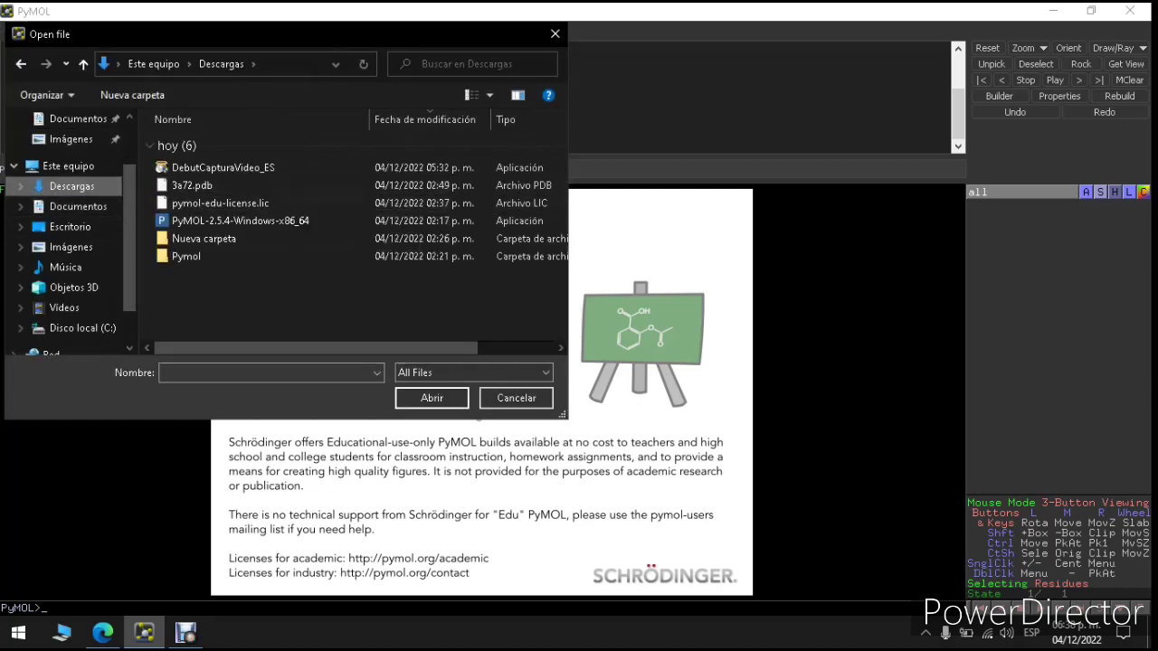
{"action": "left_click", "coordinate": [431, 398]}
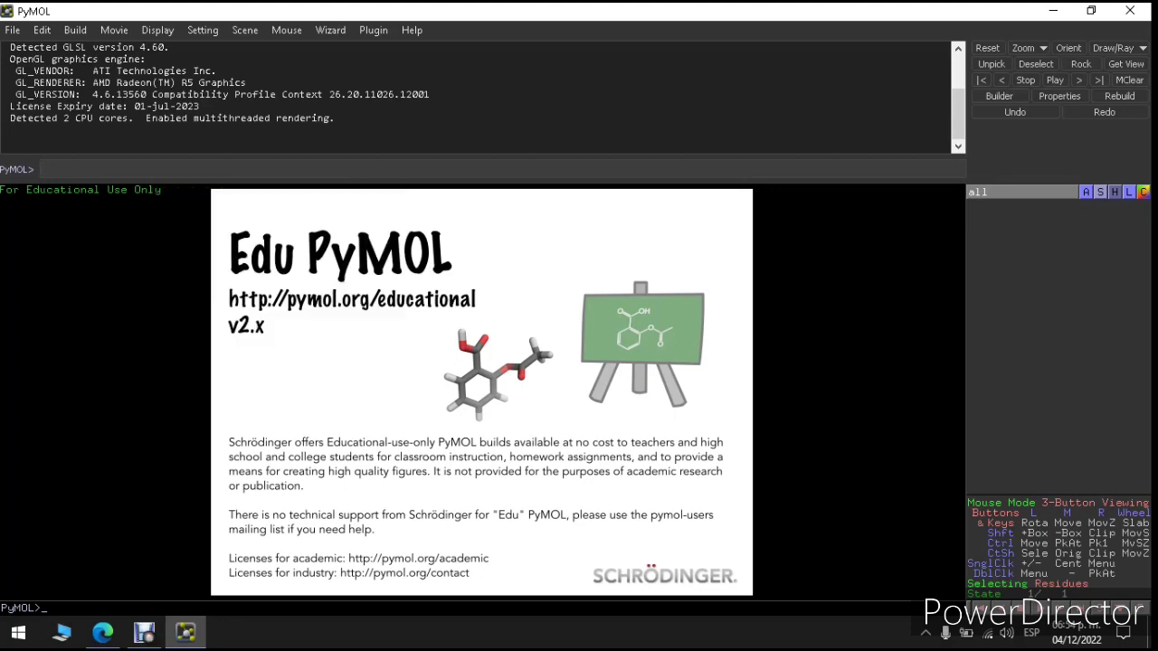
Step: Load PDB entry 3A72 into PyMOL by running fetch 3A72
{"action": "type", "text": "fetch 3A72"}
{"action": "left_click", "coordinate": [103, 633]}
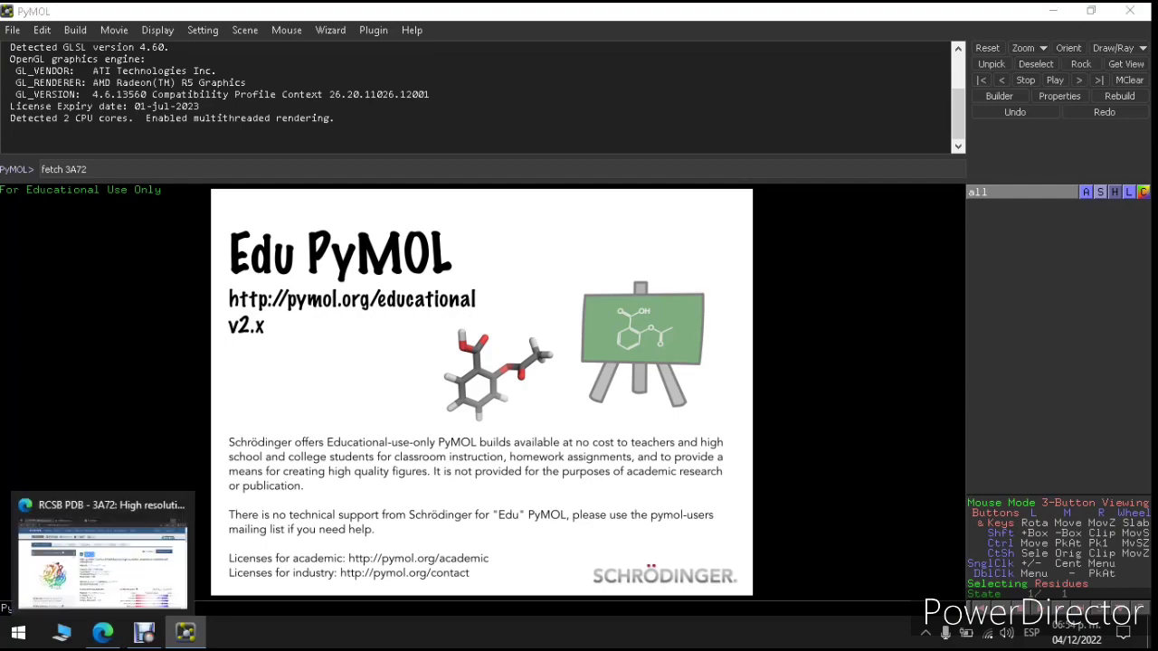
{"action": "left_click", "coordinate": [103, 634]}
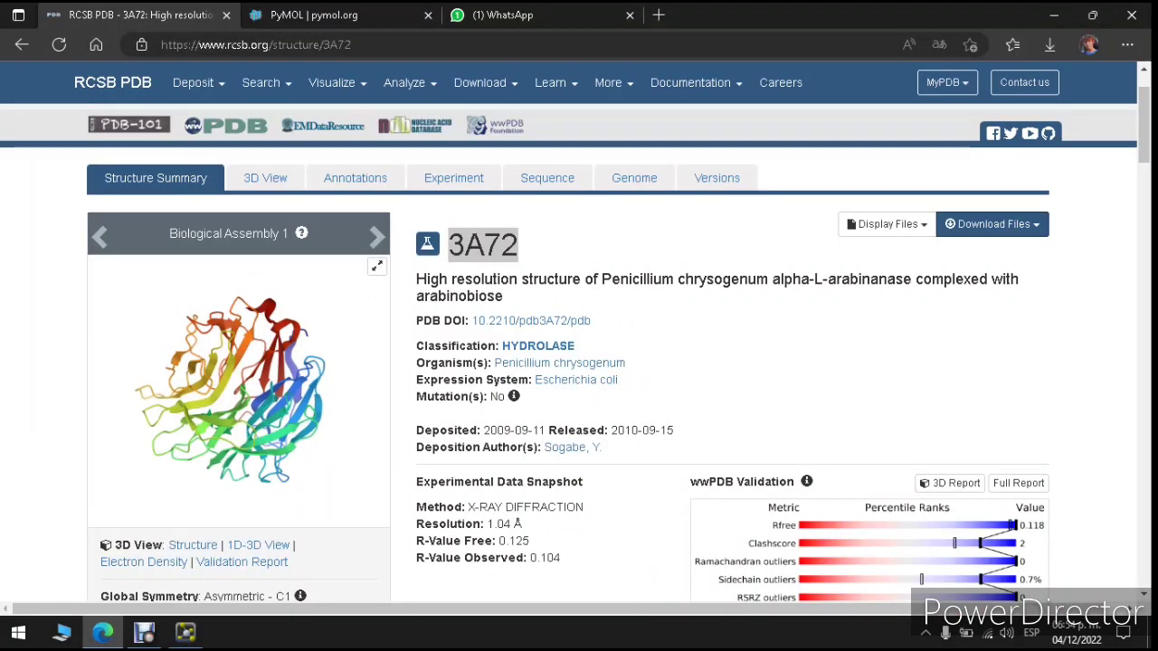
{"action": "key", "text": "super+e"}
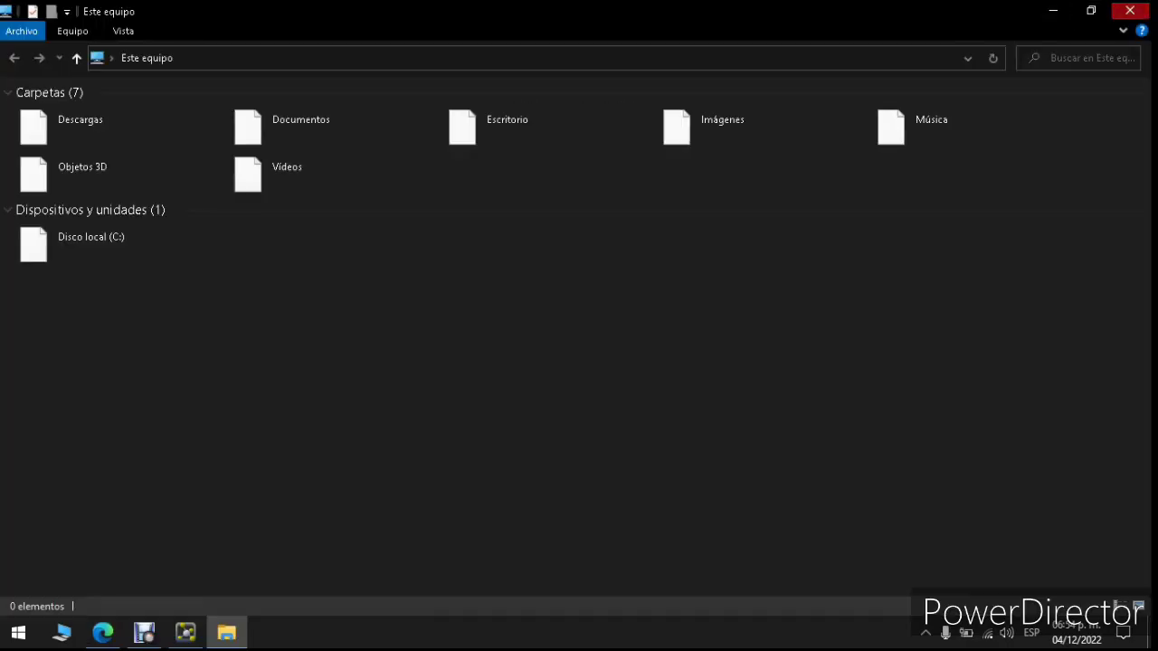
{"action": "left_click", "coordinate": [1131, 10]}
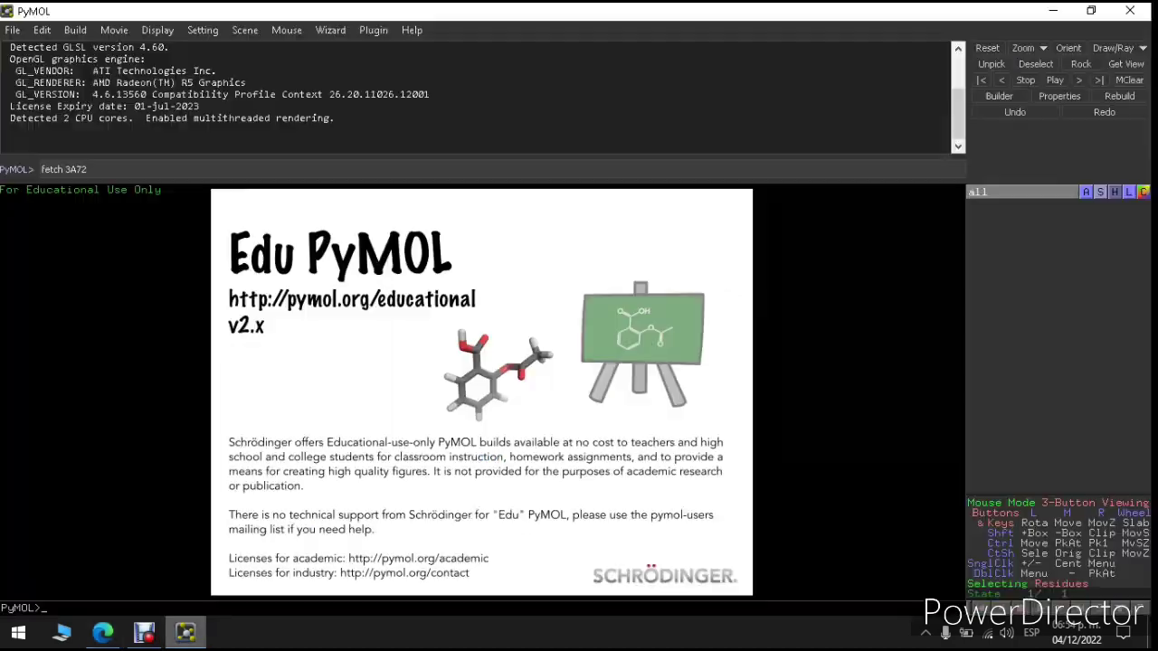
{"action": "left_click", "coordinate": [186, 633]}
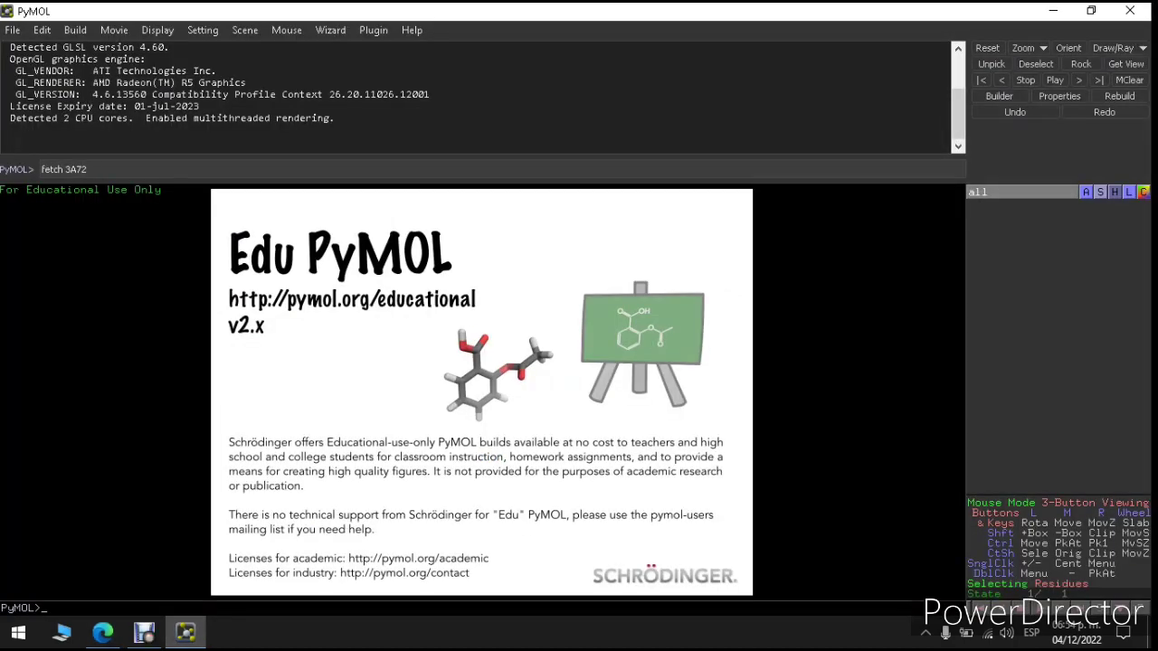
{"action": "key", "text": "Return"}
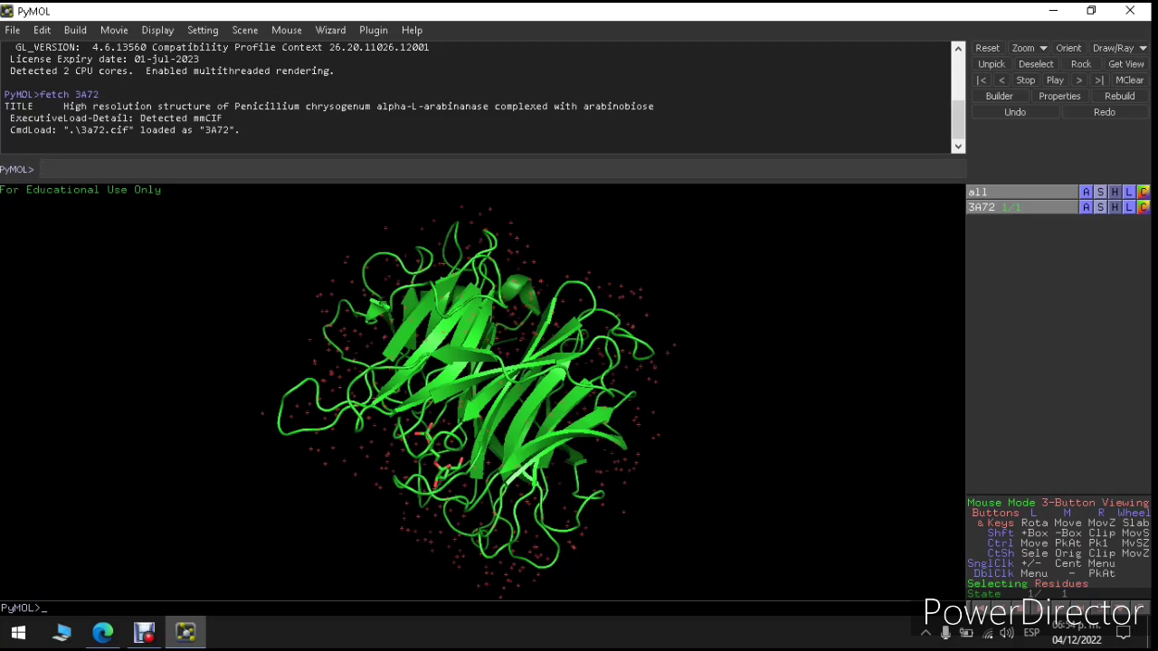
Step: Rotate, zoom and pan the 3A72 cartoon to examine its strands and ligand up close
{"action": "left_click_drag", "start_coordinate": [488, 326], "coordinate": [466, 398]}
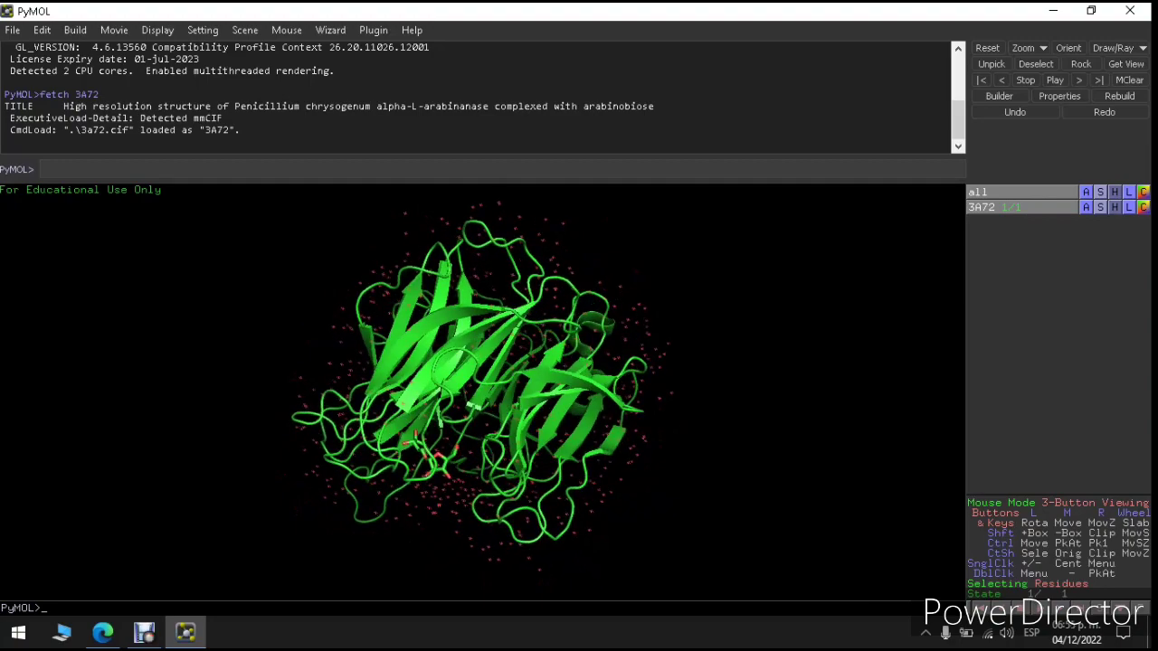
{"action": "right_click_drag", "start_coordinate": [480, 289], "coordinate": [480, 253]}
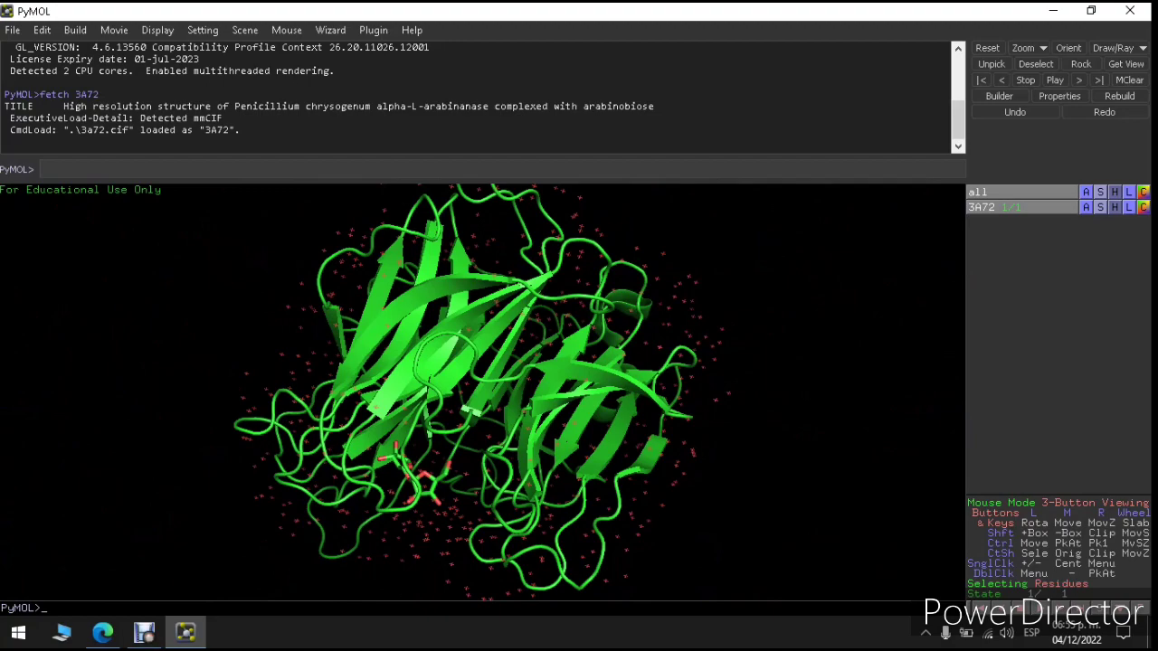
{"action": "middle_click_drag", "start_coordinate": [483, 362], "coordinate": [427, 376]}
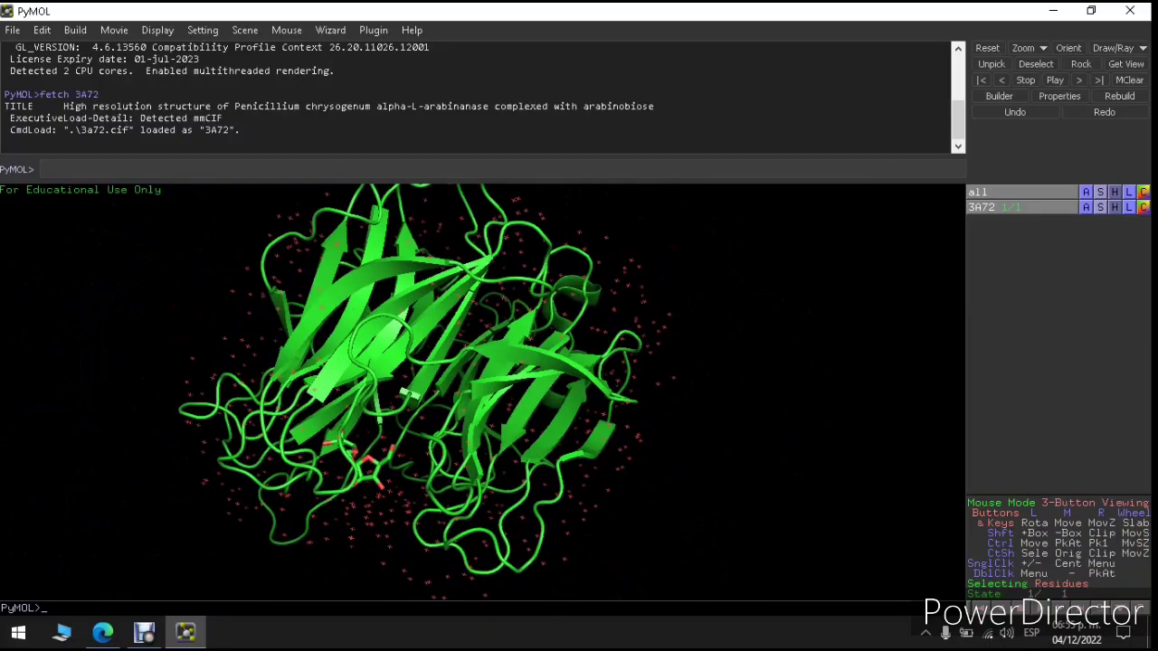
{"action": "left_click_drag", "start_coordinate": [428, 376], "coordinate": [475, 426]}
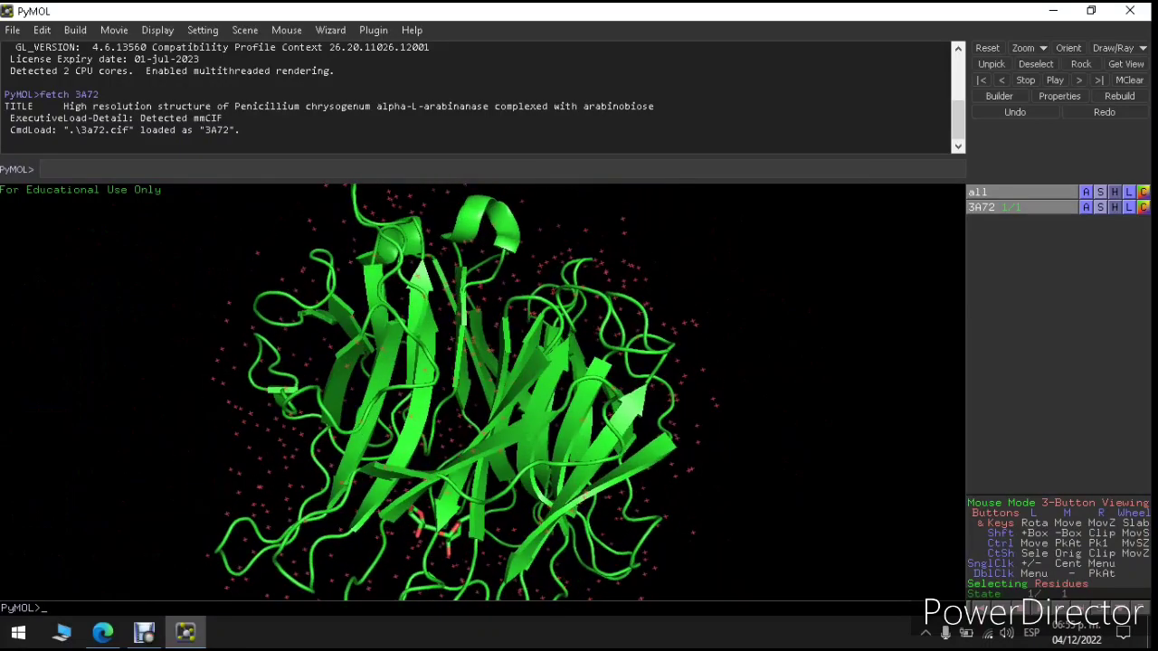
{"action": "mouse_move", "coordinate": [475, 408]}
{"action": "right_mouse_down"}
{"action": "mouse_move", "coordinate": [475, 509]}
{"action": "mouse_move", "coordinate": [475, 427]}
{"action": "right_mouse_up"}
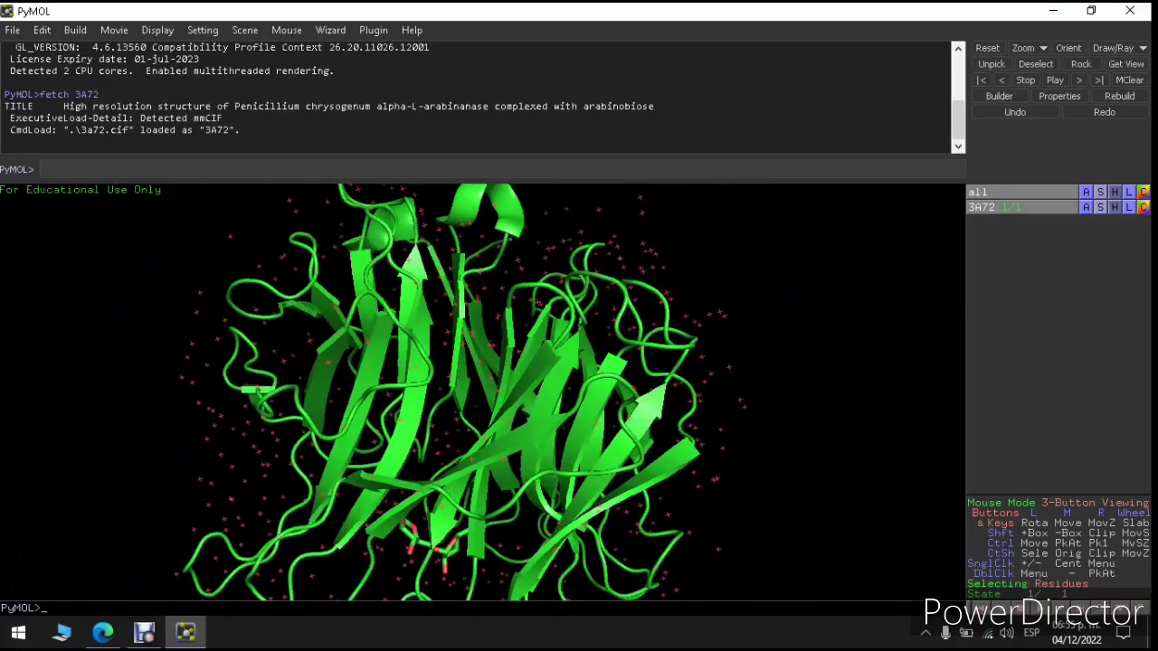
{"action": "left_click_drag", "start_coordinate": [475, 416], "coordinate": [427, 411]}
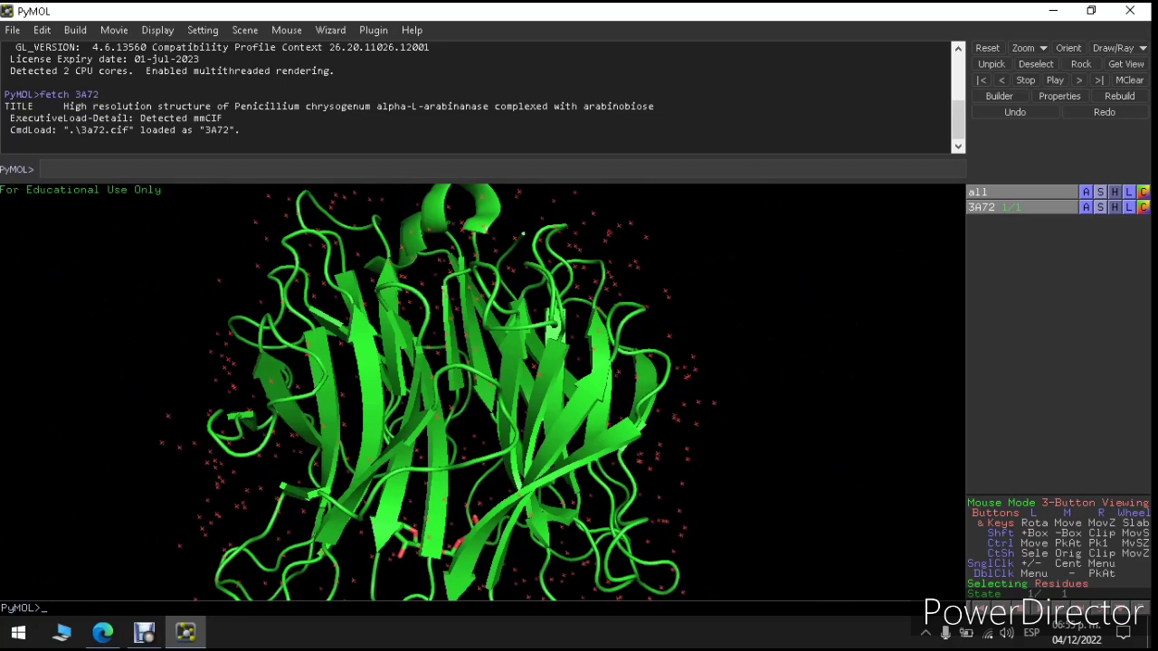
Step: Restore the default view with reset, then re-fit 3A72 with orient
{"action": "type", "text": "reset"}
{"action": "key", "text": "Return"}
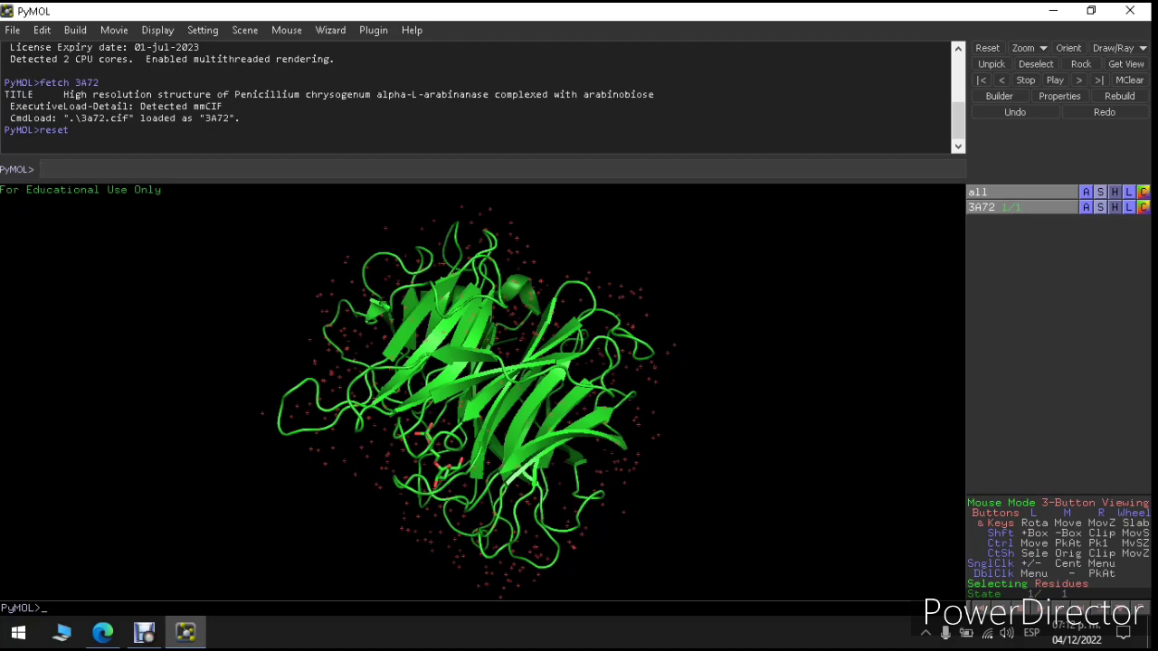
{"action": "type", "text": "orient"}
{"action": "key", "text": "Return"}
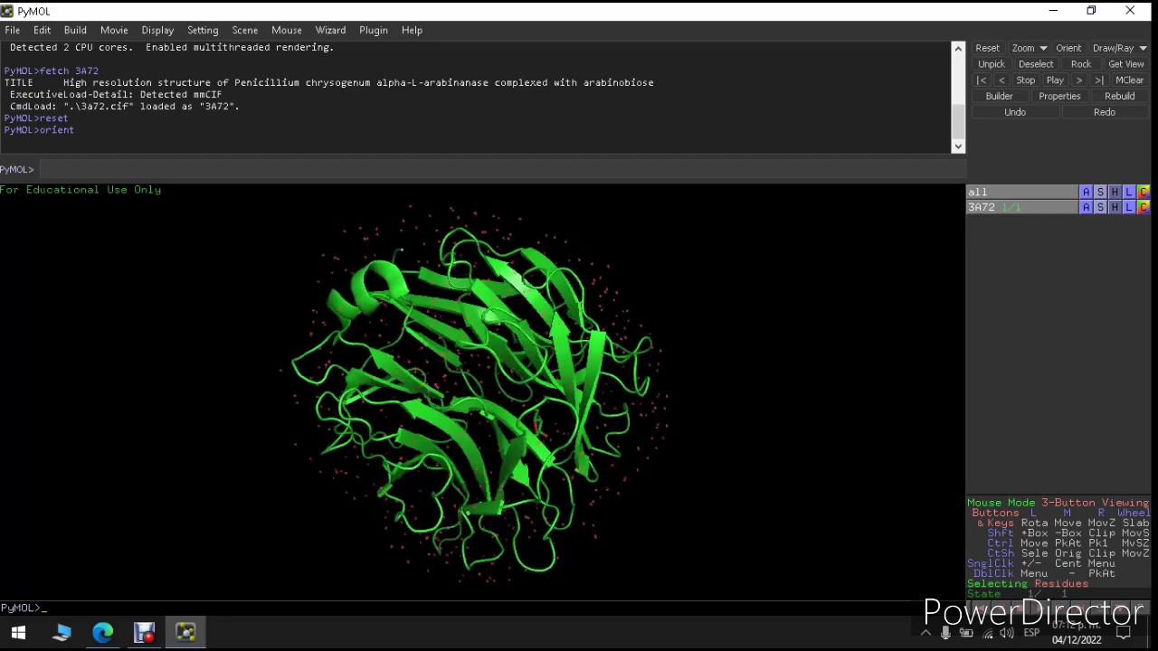
Step: Turn the protein to a new angle and open the Action menu for all objects
{"action": "left_click_drag", "start_coordinate": [489, 389], "coordinate": [487, 423]}
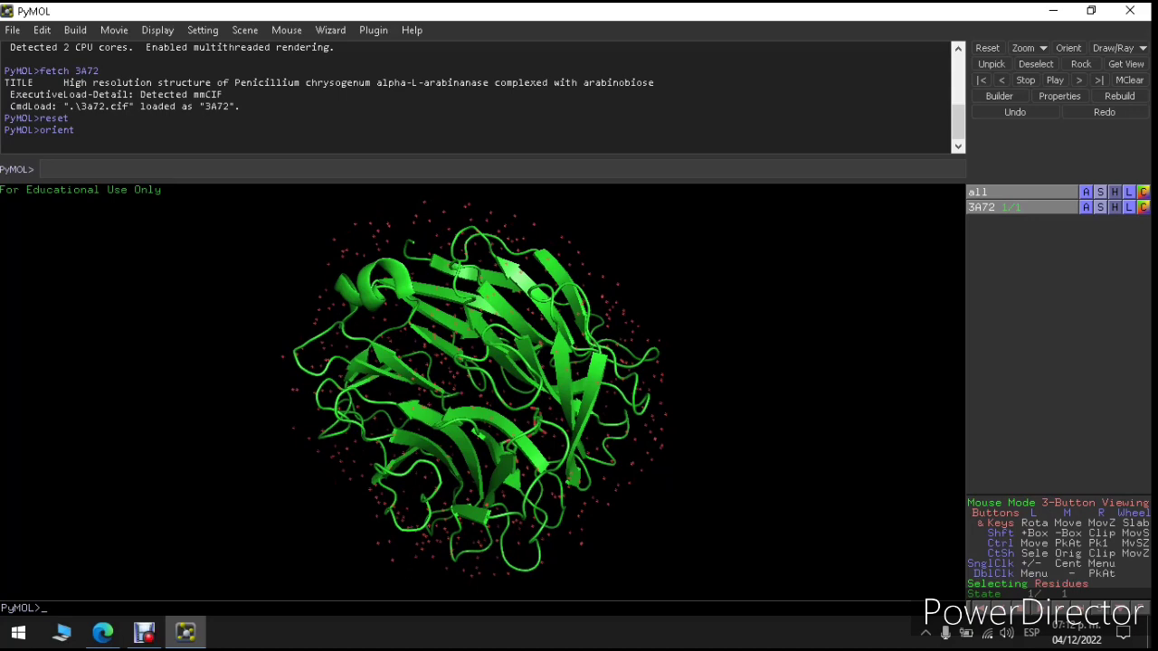
{"action": "left_click_drag", "start_coordinate": [489, 389], "coordinate": [480, 435]}
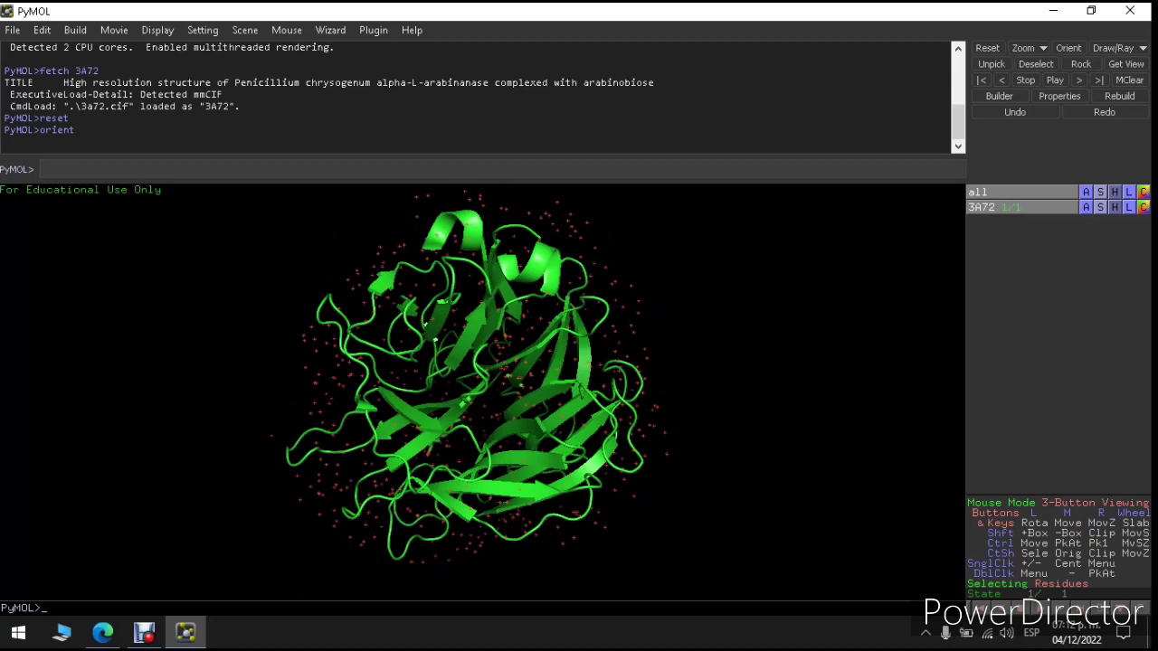
{"action": "left_click", "coordinate": [1085, 192]}
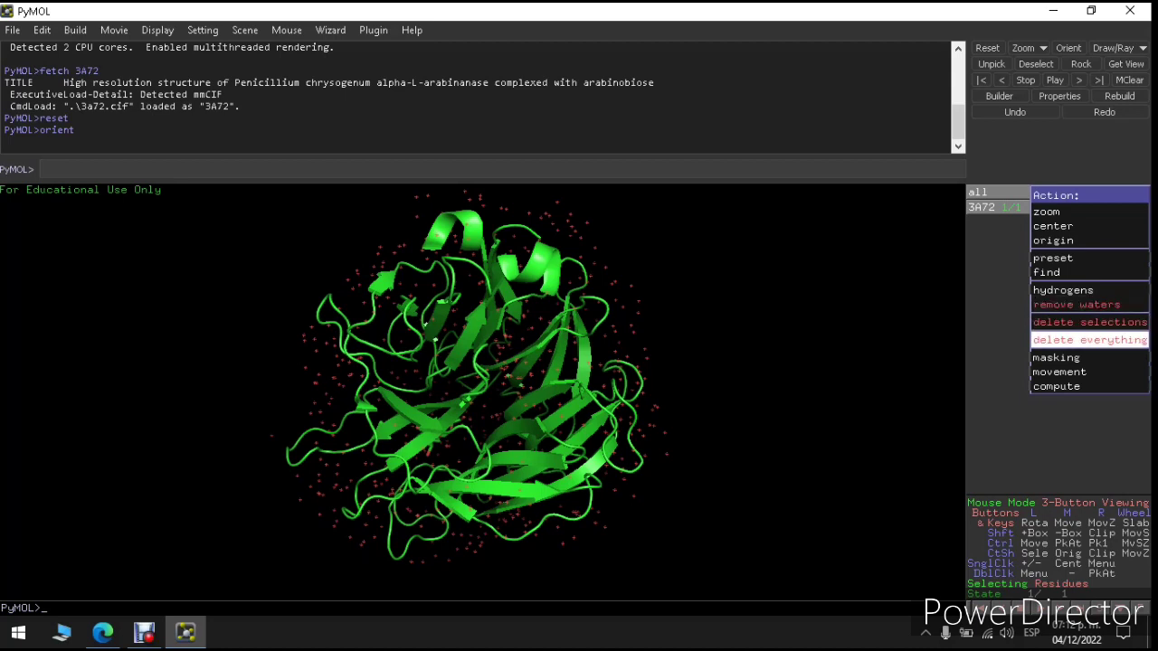
Step: Remove the crystallographic water molecules from 3A72, leaving the cartoon and ligand
{"action": "left_click", "coordinate": [1077, 304]}
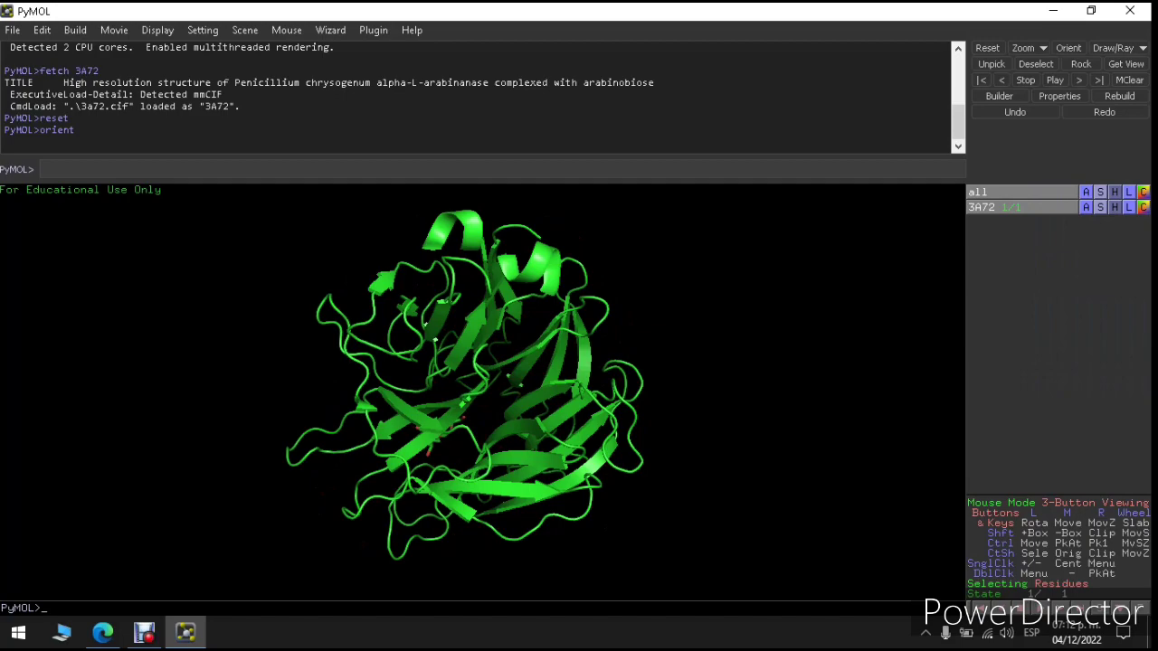
{"action": "left_click_drag", "start_coordinate": [480, 362], "coordinate": [434, 525]}
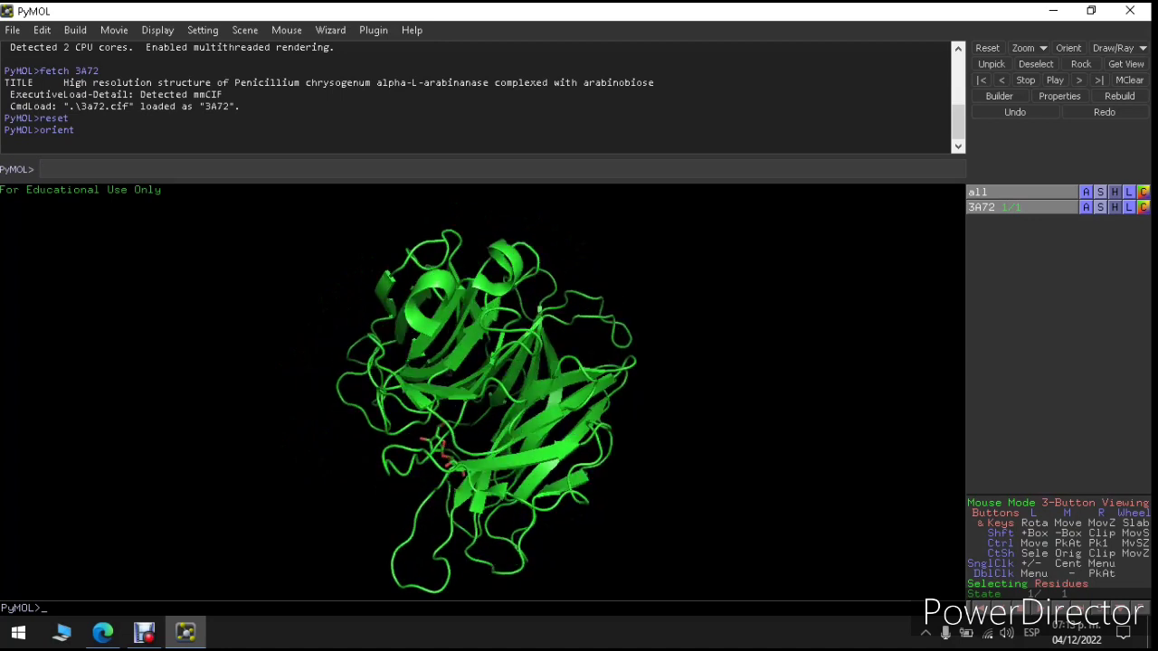
{"action": "type", "text": "emove water"}
{"action": "key", "text": "BackSpace"}
{"action": "key", "text": "BackSpace"}
{"action": "key", "text": "BackSpace"}
{"action": "key", "text": "BackSpace"}
{"action": "key", "text": "BackSpace"}
{"action": "key", "text": "BackSpace"}
{"action": "key", "text": "BackSpace"}
{"action": "key", "text": "BackSpace"}
{"action": "key", "text": "BackSpace"}
{"action": "key", "text": "BackSpace"}
{"action": "key", "text": "BackSpace"}
{"action": "key", "text": "BackSpace"}
Step: Open the Show menu of representations for all objects
{"action": "left_click", "coordinate": [1085, 192]}
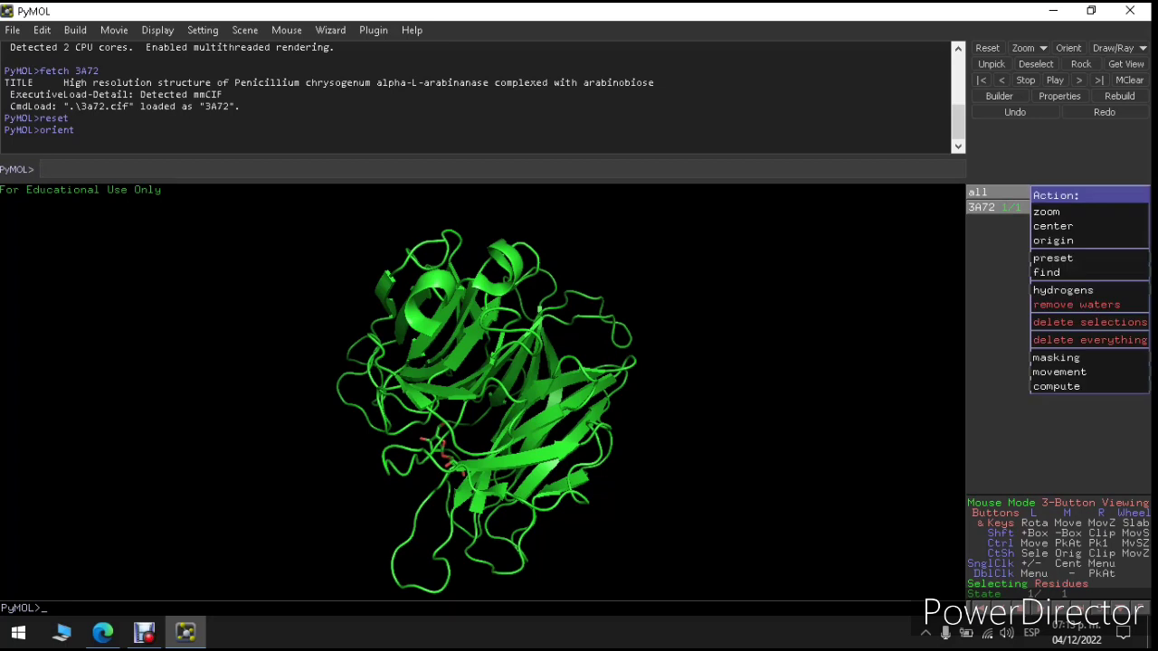
{"action": "left_click", "coordinate": [1086, 192]}
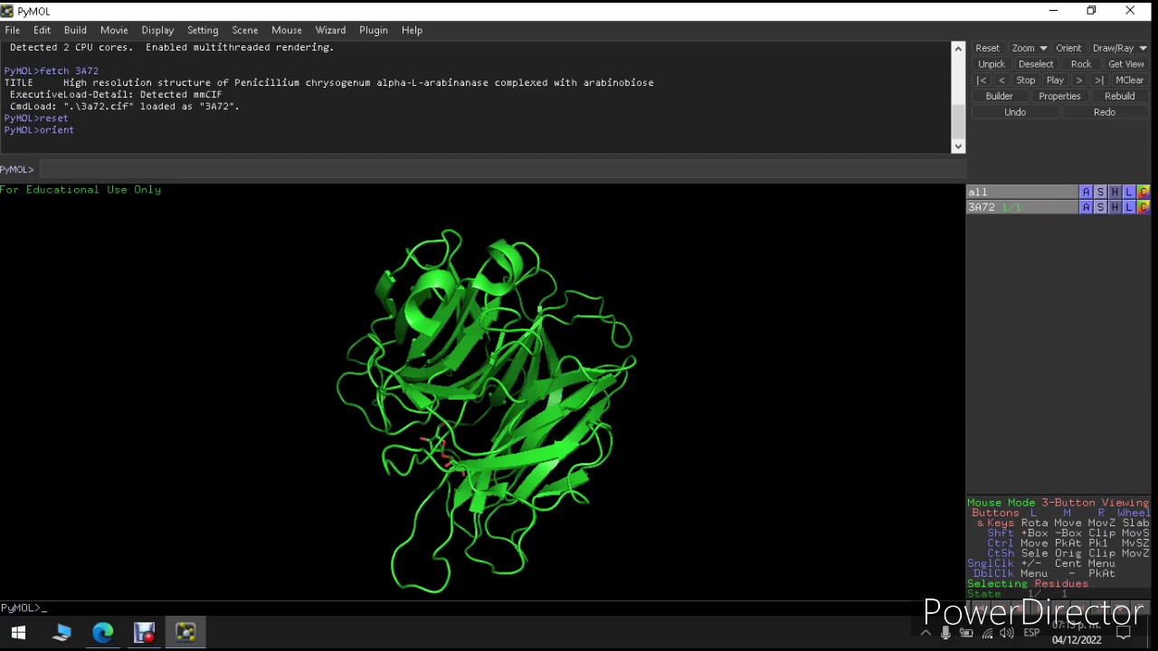
{"action": "left_click", "coordinate": [1100, 192]}
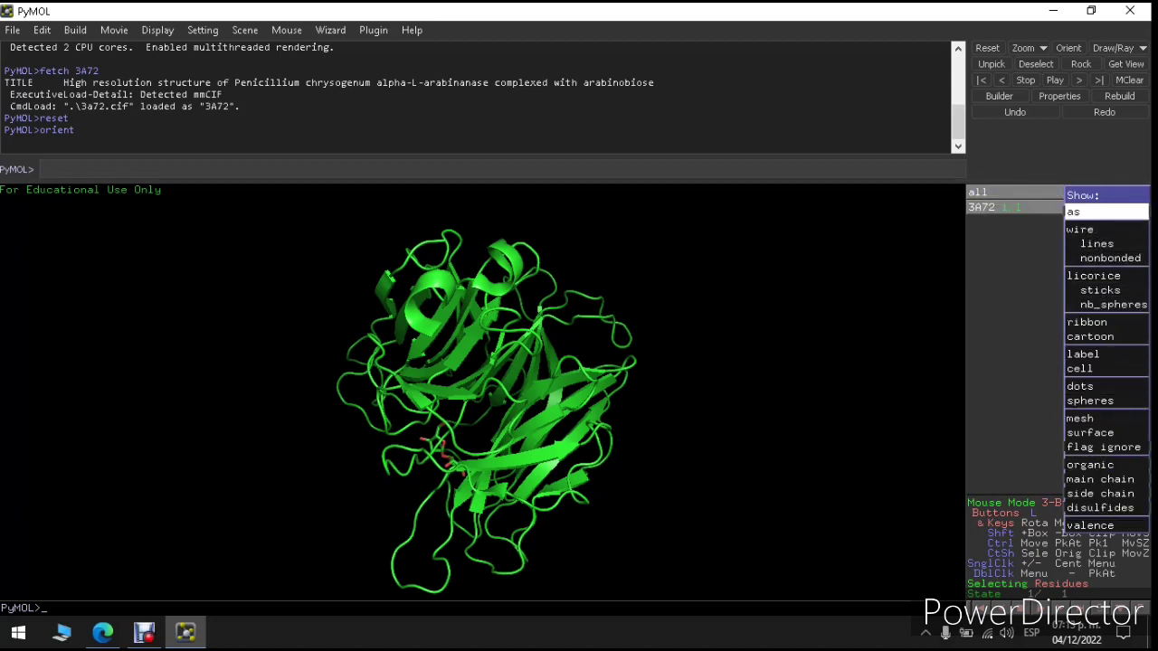
Step: Show 3A72 as lines, then hide its cartoon to inspect the line model
{"action": "mouse_move", "coordinate": [1076, 211]}
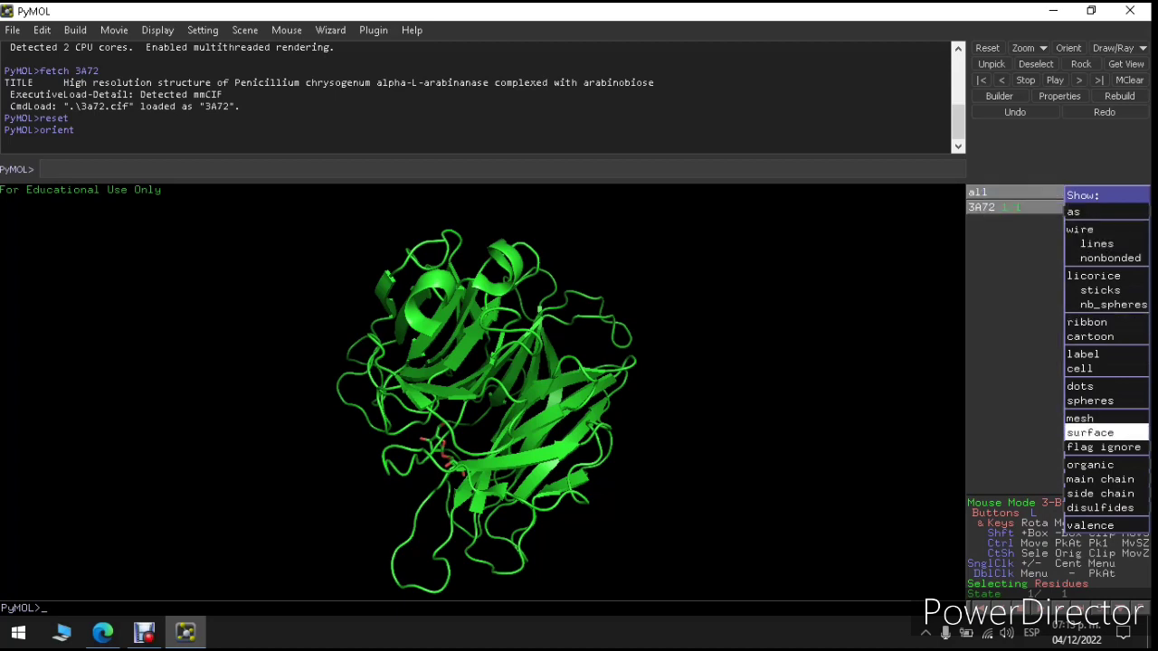
{"action": "left_click", "coordinate": [1097, 243]}
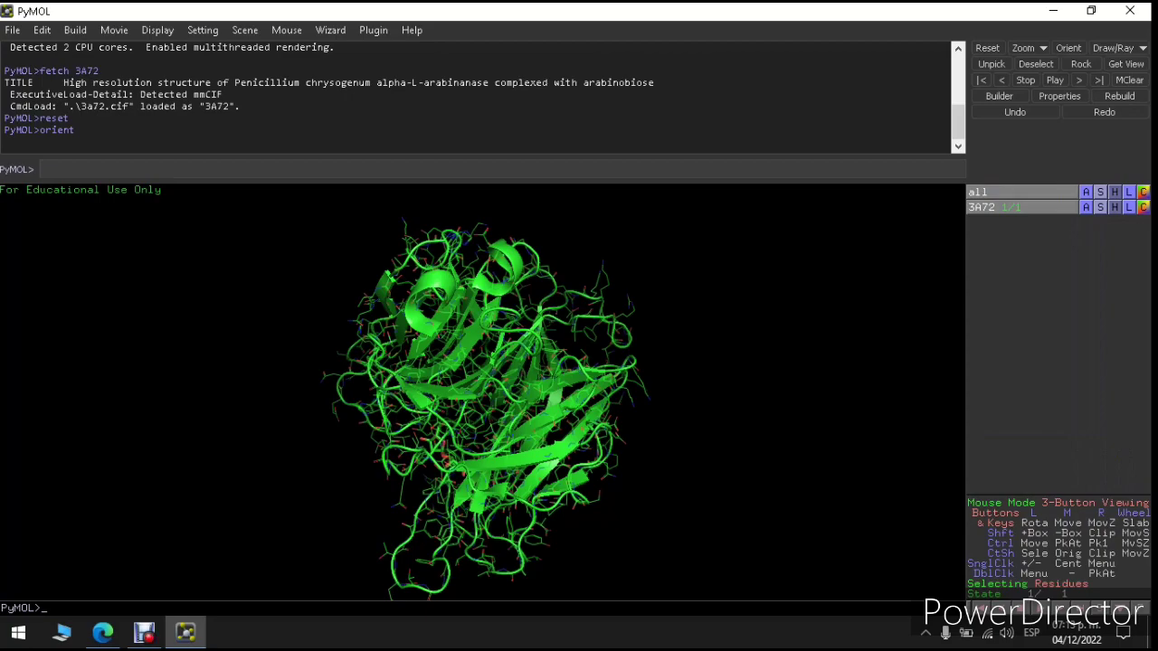
{"action": "left_click_drag", "start_coordinate": [488, 361], "coordinate": [507, 452]}
{"action": "right_click_drag", "start_coordinate": [507, 362], "coordinate": [507, 488]}
{"action": "left_click_drag", "start_coordinate": [506, 434], "coordinate": [525, 248]}
{"action": "right_click_drag", "start_coordinate": [524, 416], "coordinate": [524, 285]}
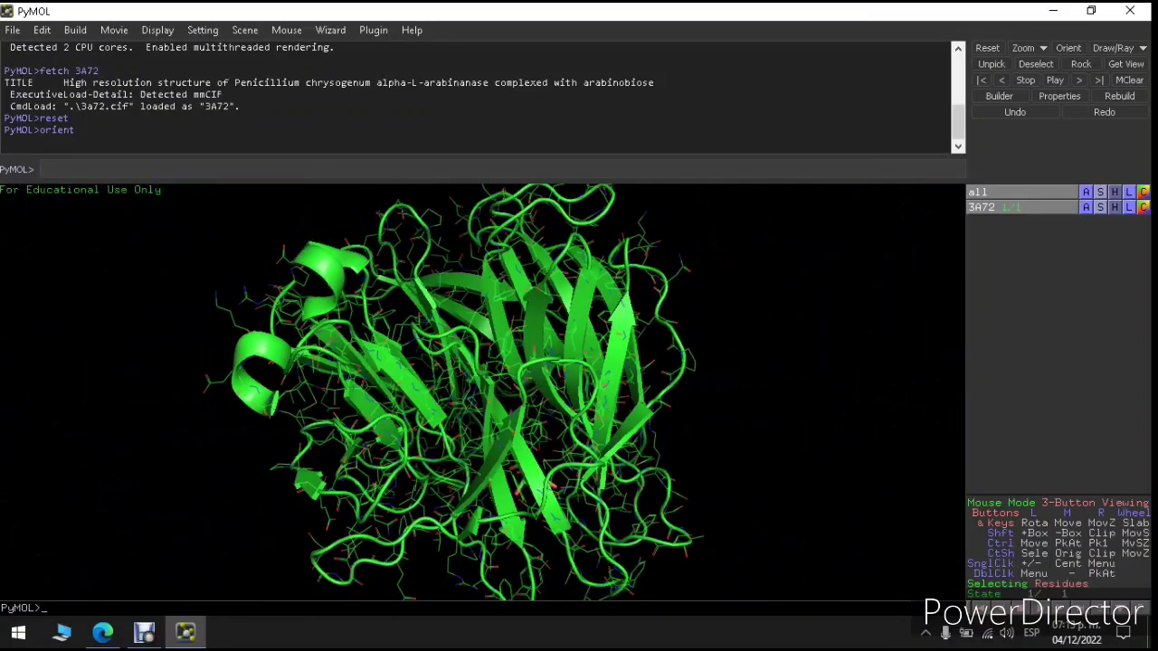
{"action": "left_click_drag", "start_coordinate": [524, 299], "coordinate": [548, 348]}
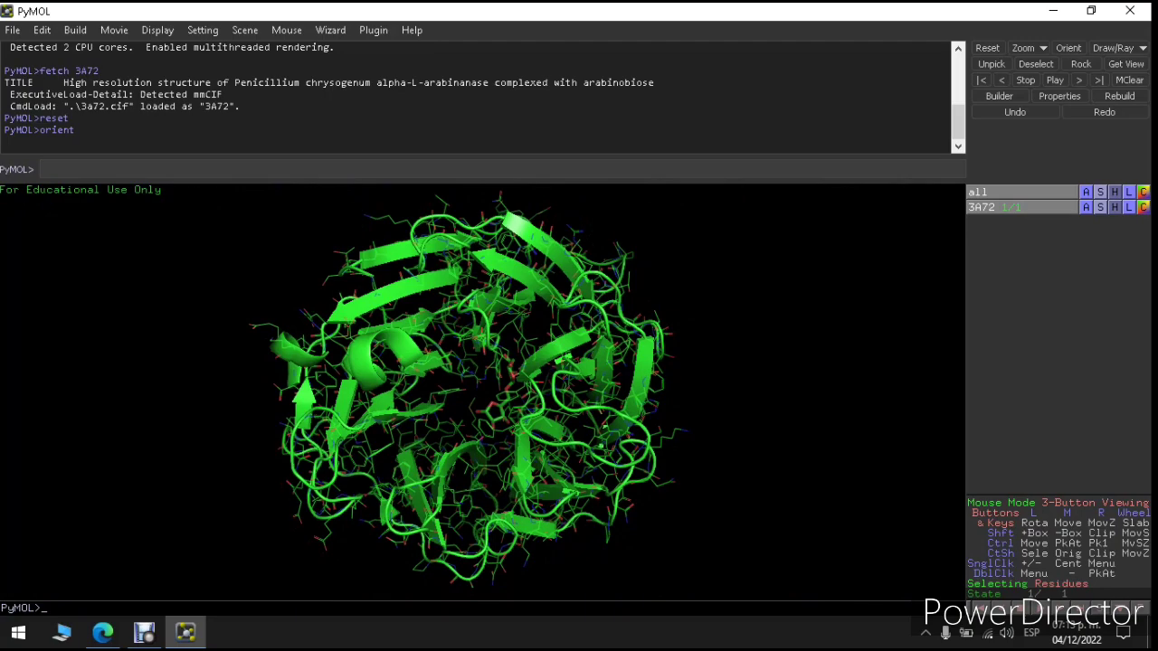
{"action": "left_click", "coordinate": [1115, 192]}
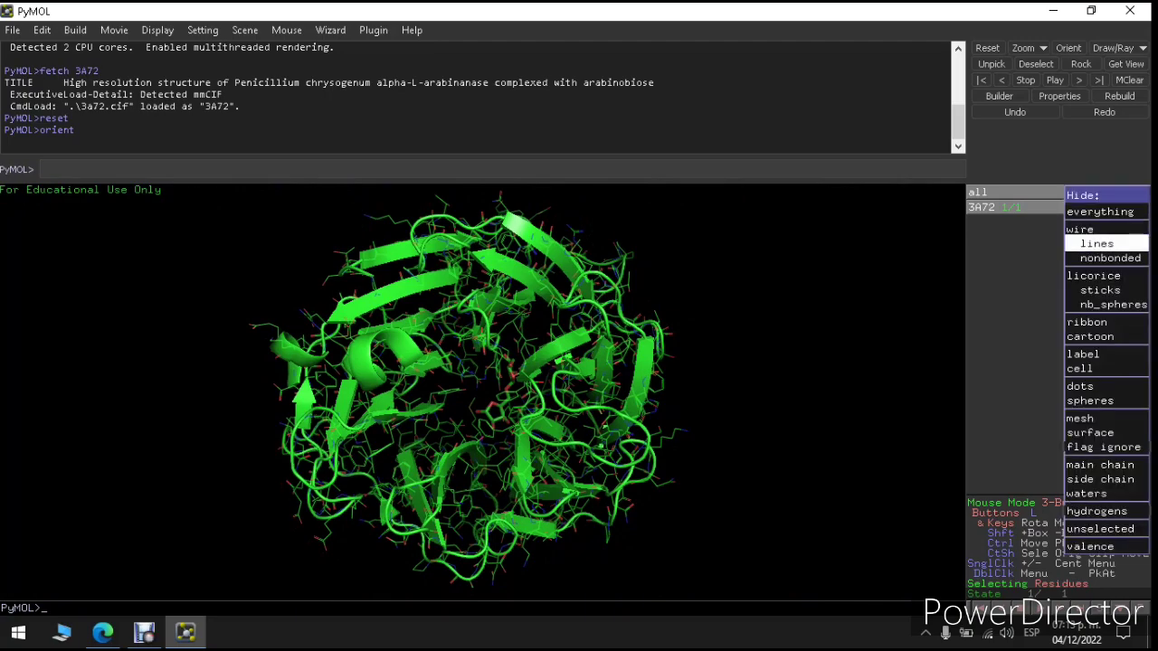
{"action": "left_click", "coordinate": [1090, 337]}
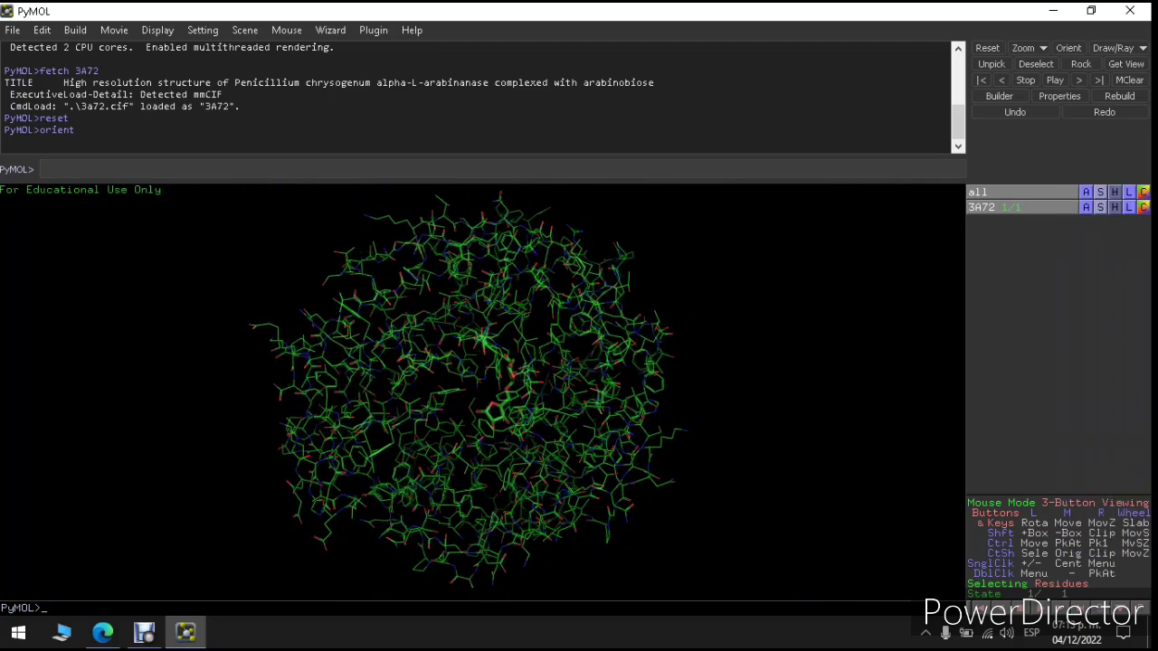
{"action": "left_click_drag", "start_coordinate": [520, 389], "coordinate": [471, 303]}
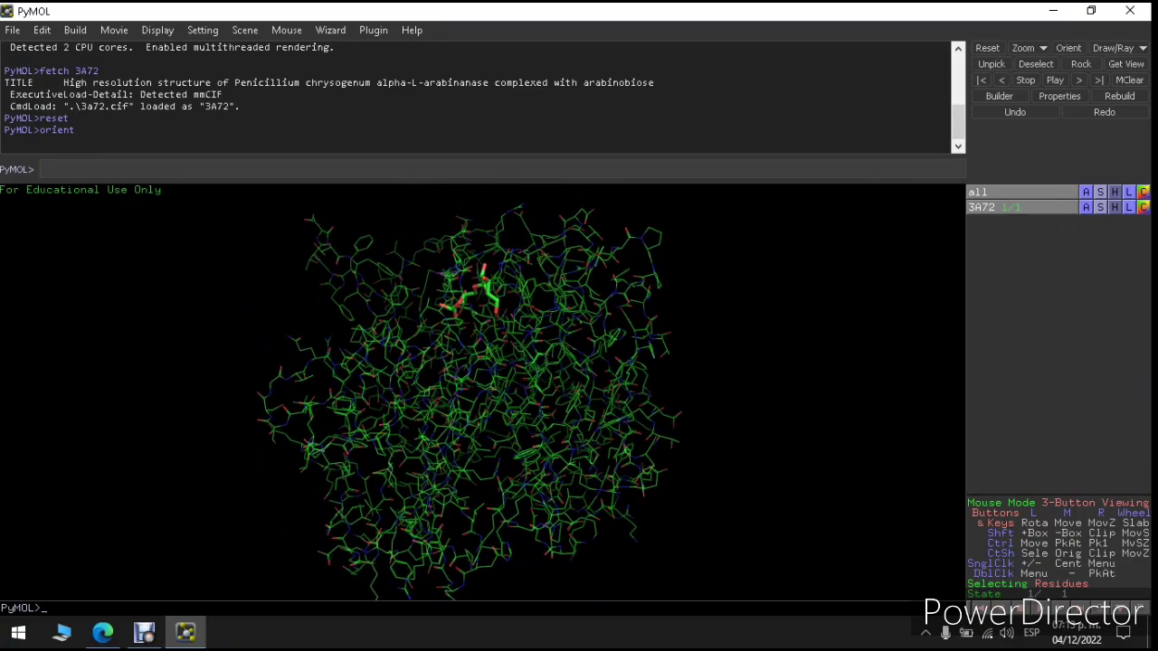
Step: Restore the cartoon and hide the lines so 3A72 shows as cartoon only
{"action": "left_click", "coordinate": [1100, 193]}
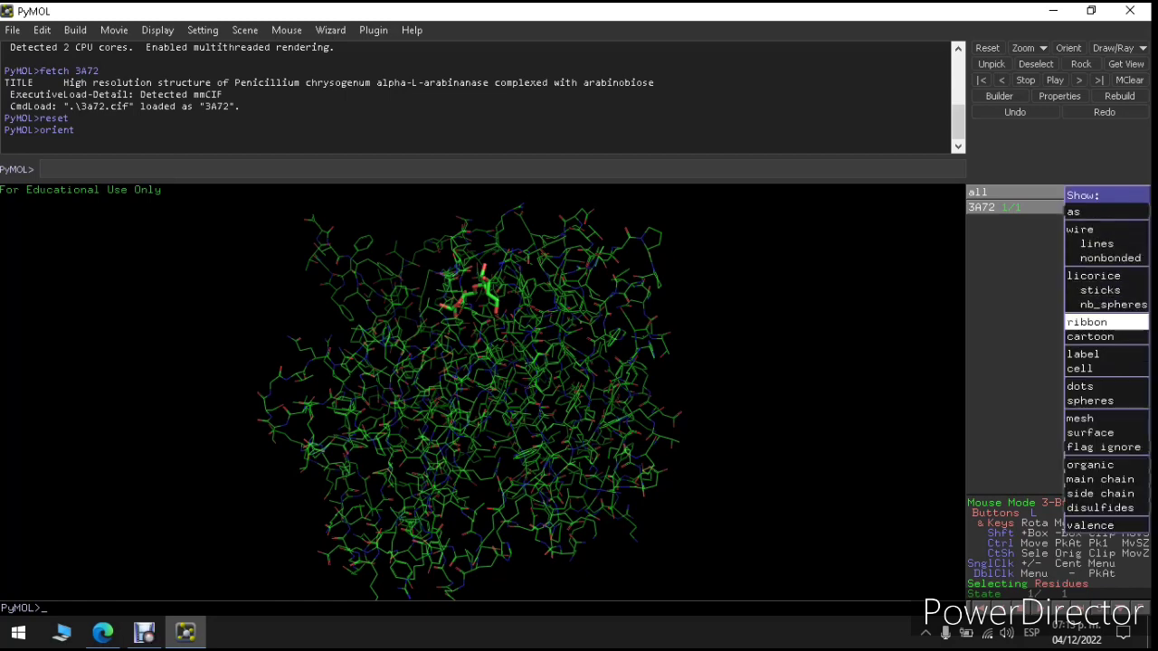
{"action": "left_click", "coordinate": [1090, 337]}
{"action": "left_click", "coordinate": [1115, 192]}
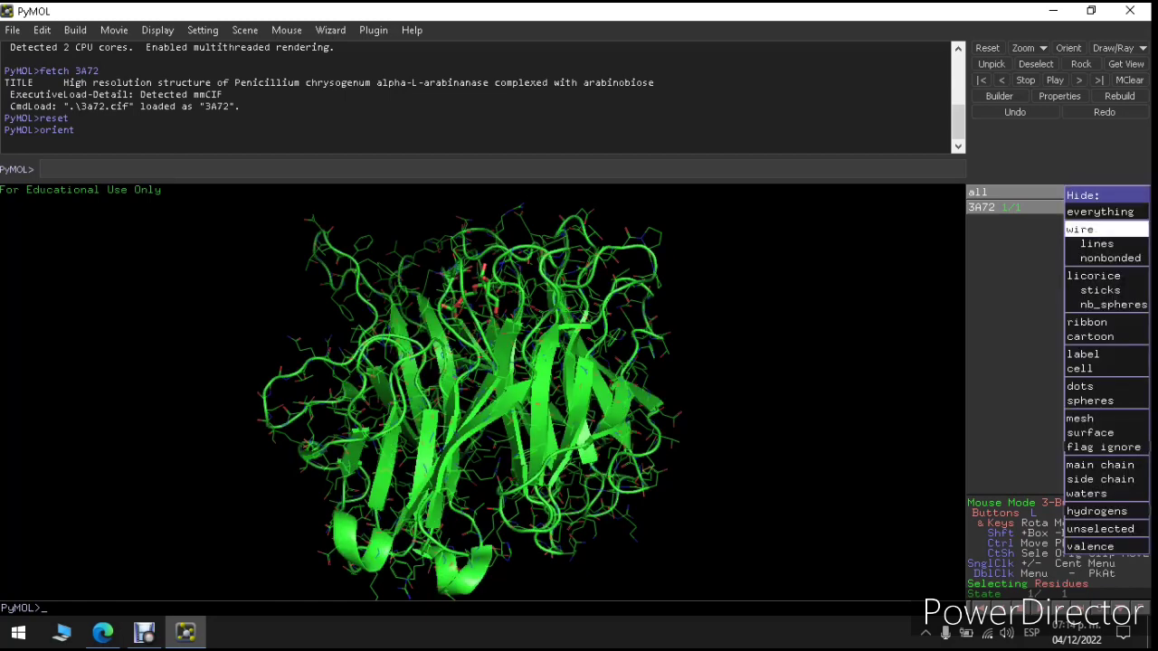
{"action": "left_click", "coordinate": [1091, 230]}
{"action": "left_click_drag", "start_coordinate": [507, 380], "coordinate": [519, 528]}
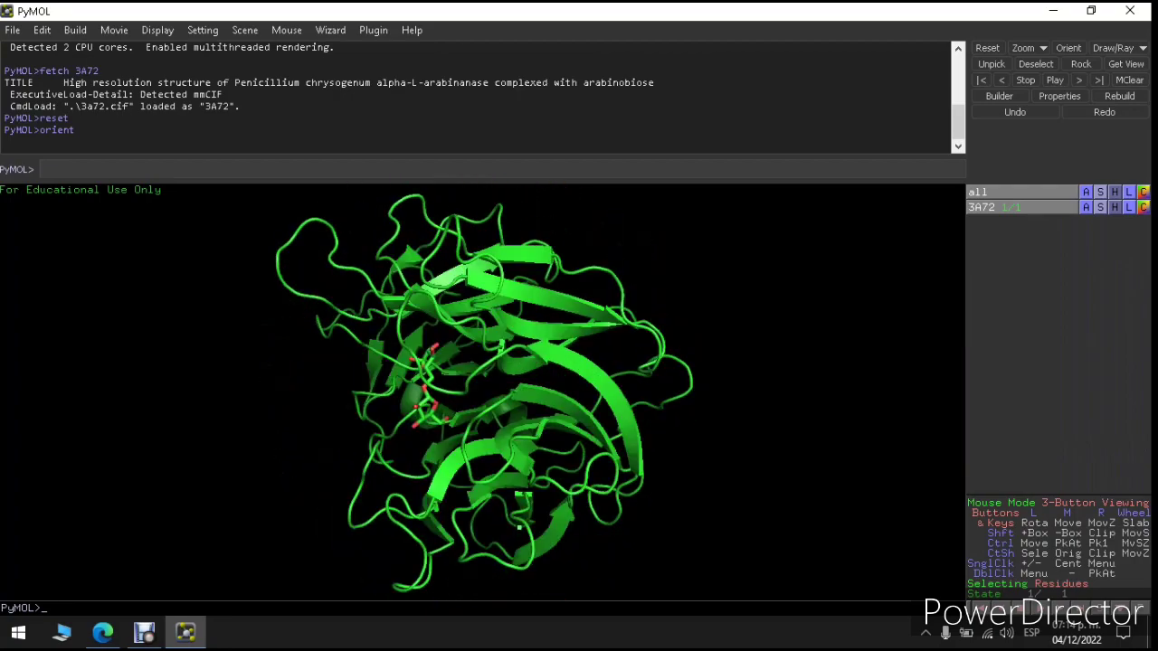
{"action": "left_click", "coordinate": [1129, 192]}
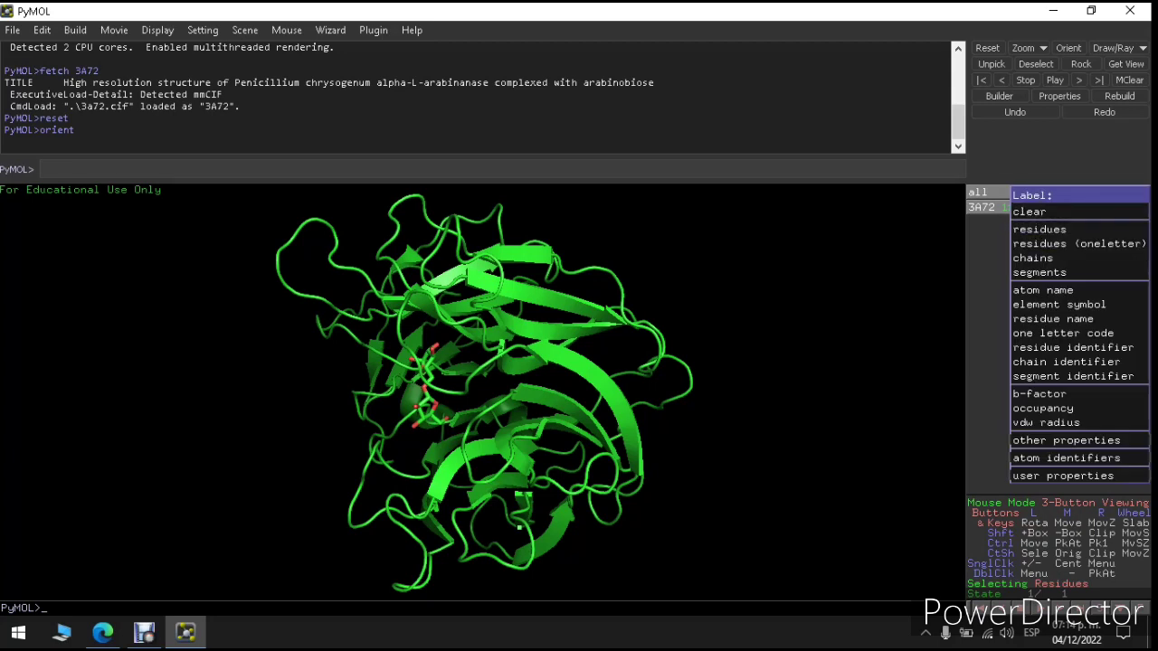
Step: Label the 3A72 chains, then every residue (e.g. THR-253, GLY-324), rotating to inspect
{"action": "left_click", "coordinate": [1033, 257]}
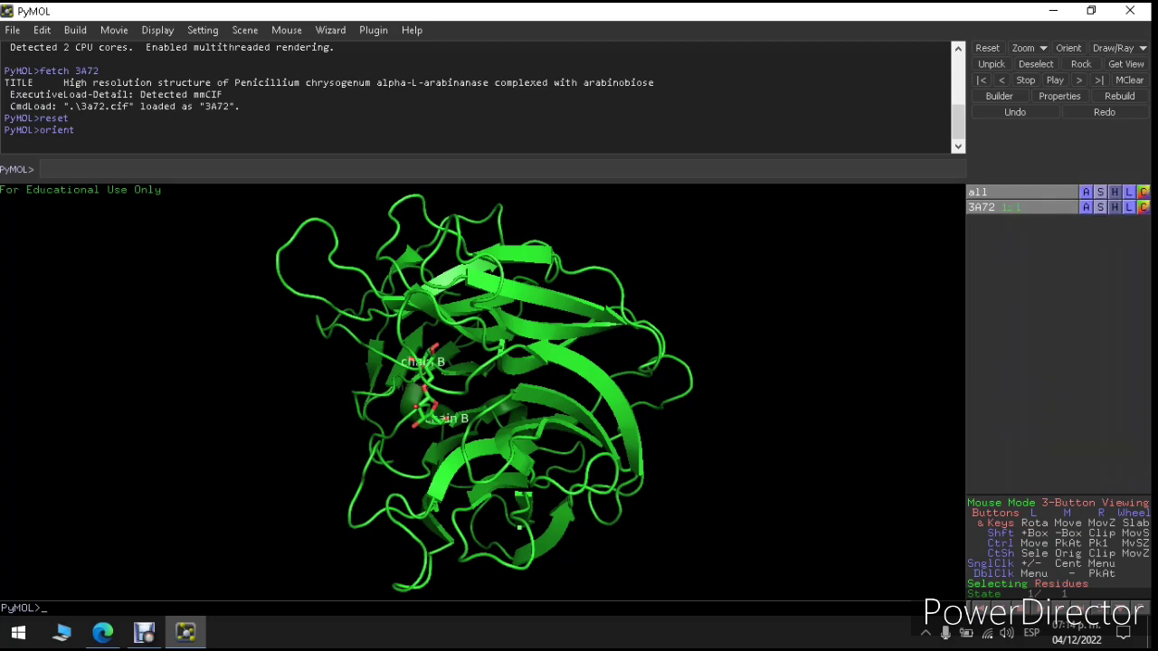
{"action": "left_click_drag", "start_coordinate": [471, 407], "coordinate": [635, 340]}
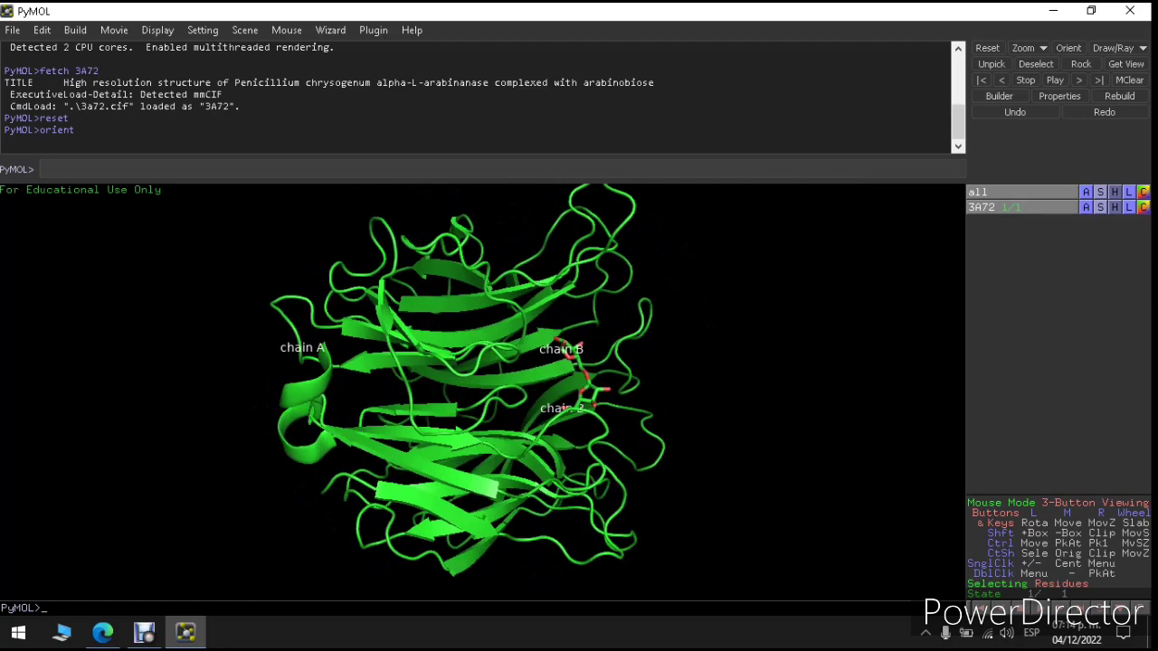
{"action": "left_click", "coordinate": [1129, 192]}
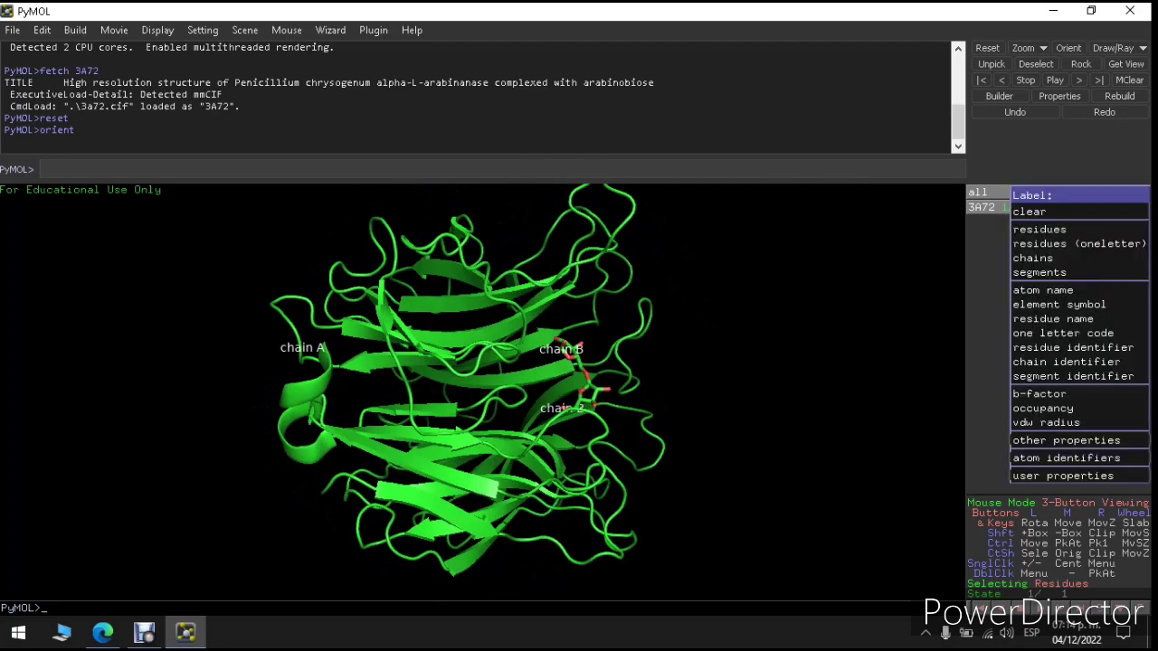
{"action": "left_click", "coordinate": [1040, 229]}
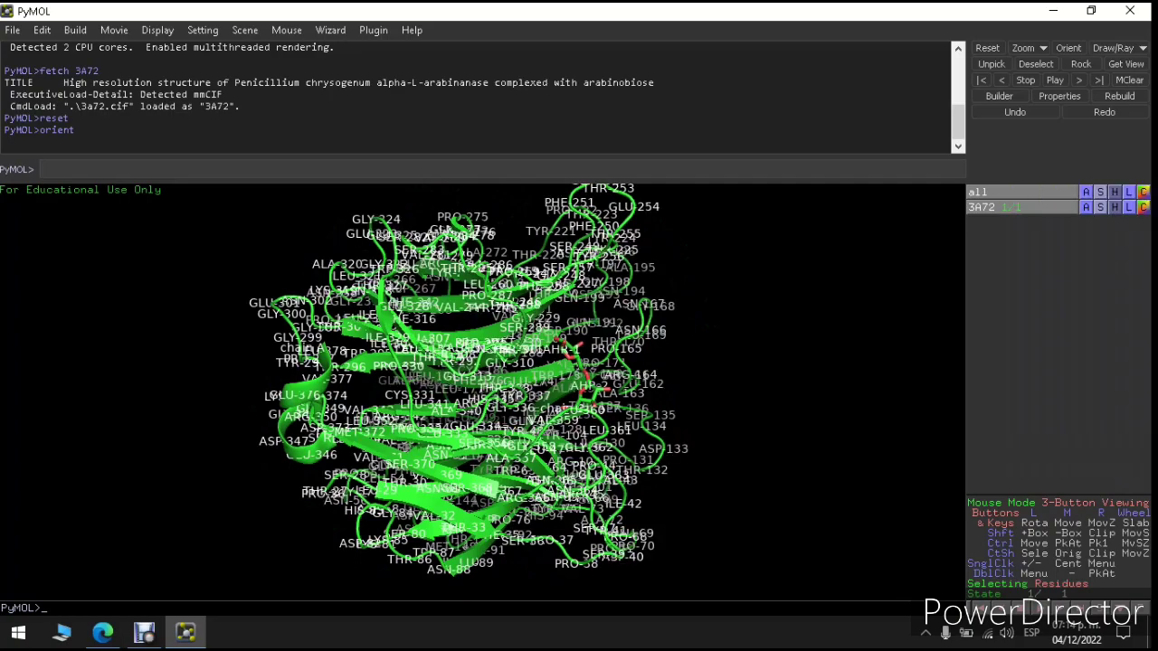
{"action": "left_click_drag", "start_coordinate": [434, 371], "coordinate": [620, 452]}
{"action": "left_click_drag", "start_coordinate": [489, 371], "coordinate": [574, 452]}
{"action": "left_click_drag", "start_coordinate": [507, 389], "coordinate": [579, 444]}
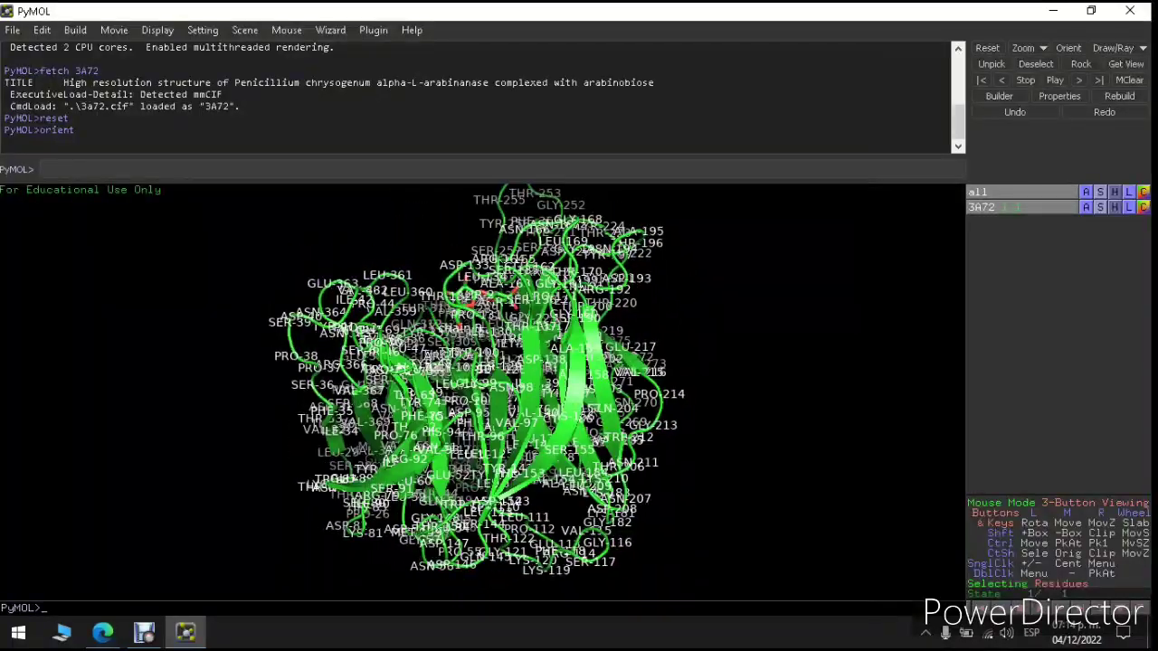
{"action": "left_click_drag", "start_coordinate": [561, 389], "coordinate": [452, 380]}
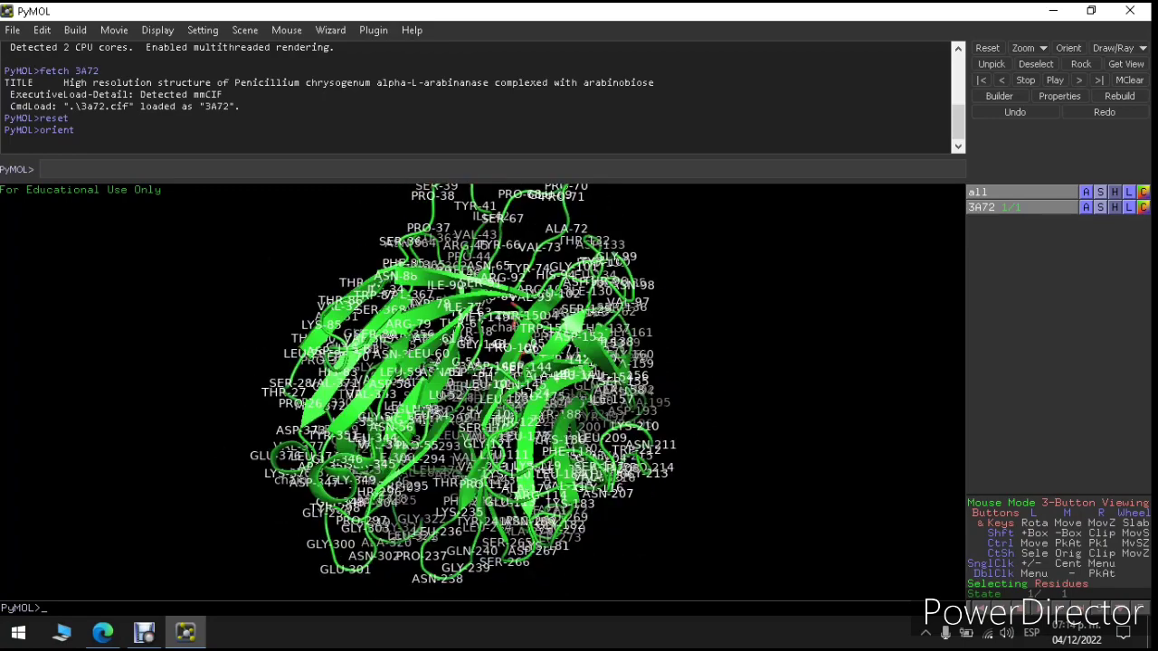
{"action": "left_click", "coordinate": [1115, 207]}
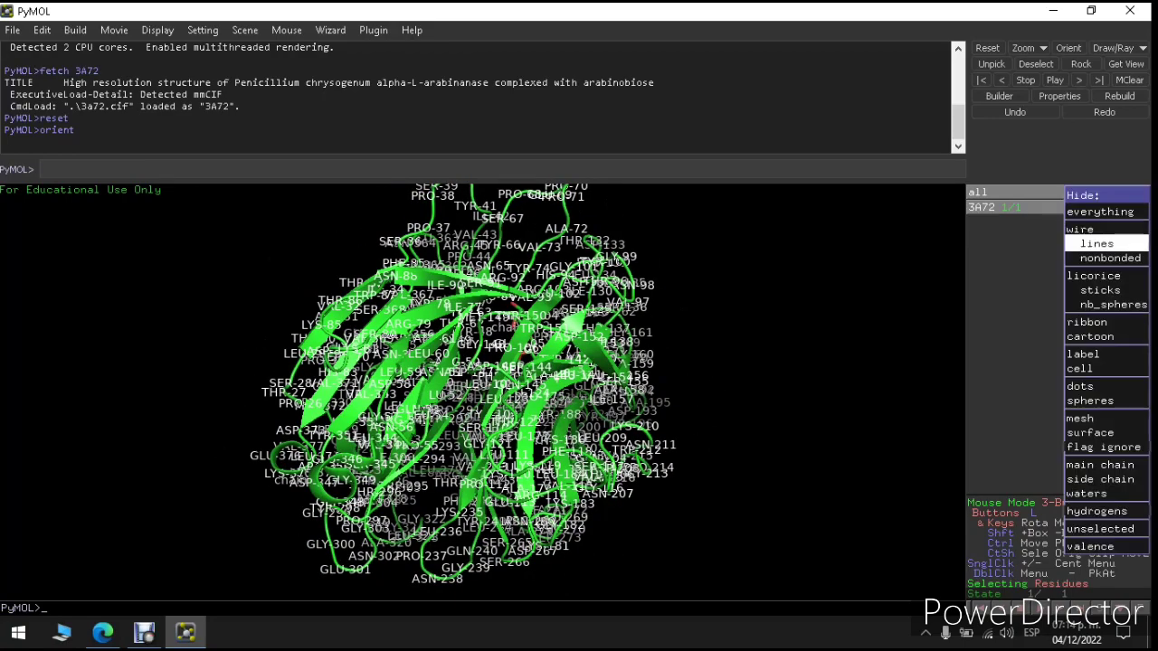
Step: Hide all labels and colour 3A72 by chain, turning the ligand cyan
{"action": "left_click", "coordinate": [1085, 353]}
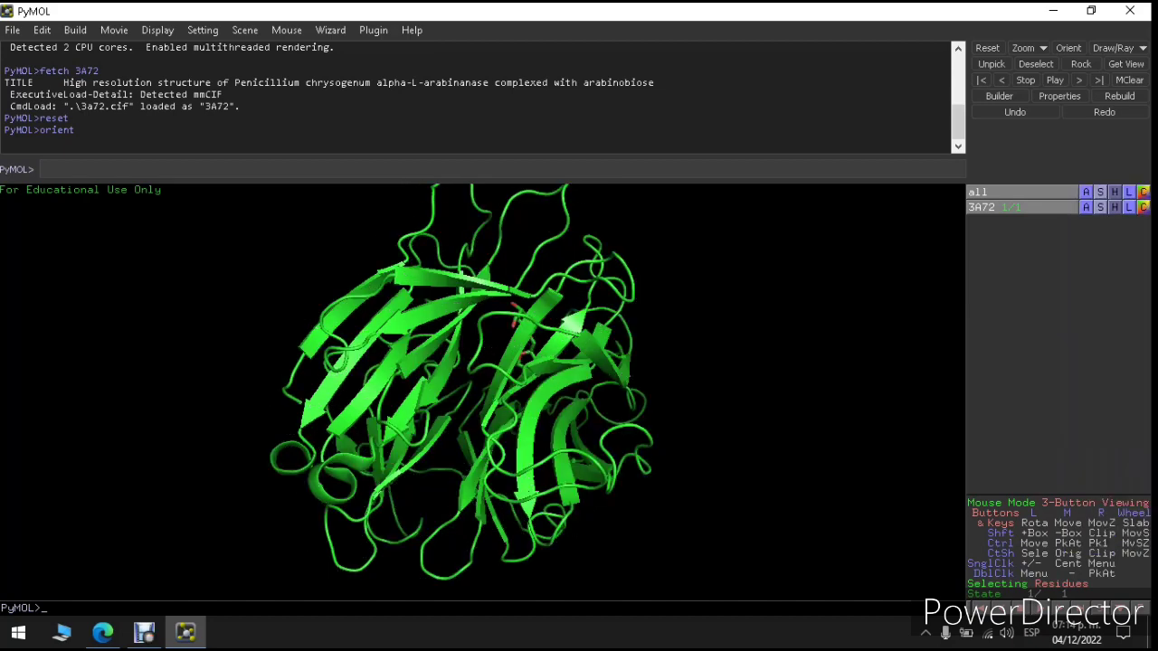
{"action": "left_click_drag", "start_coordinate": [506, 380], "coordinate": [435, 417]}
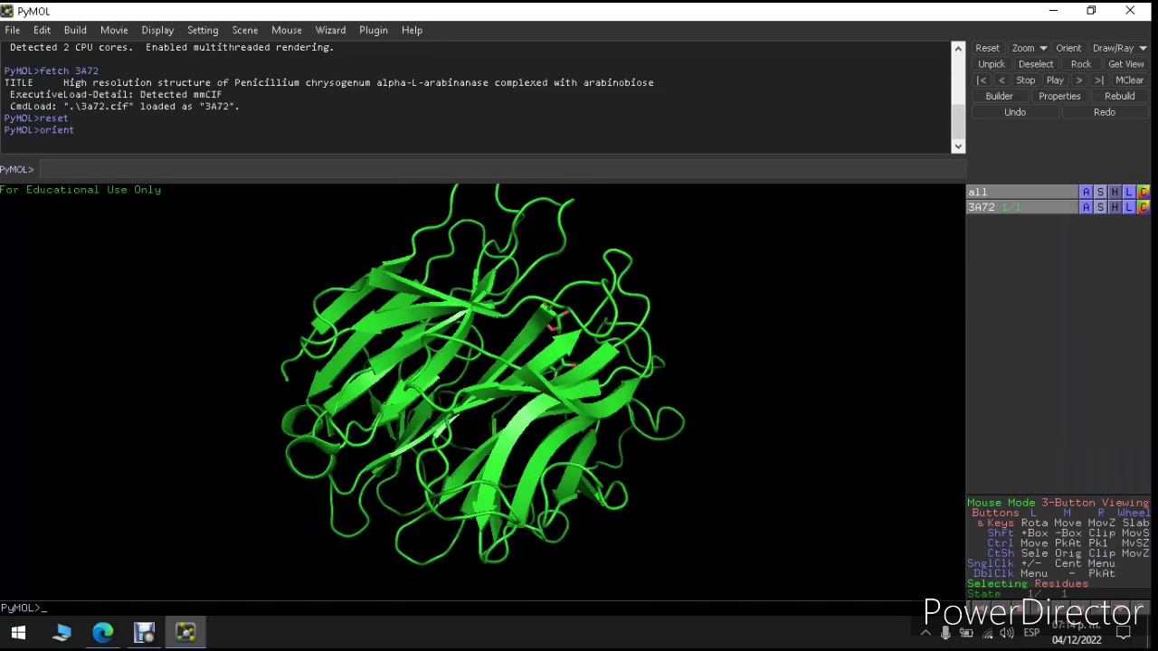
{"action": "left_click", "coordinate": [1142, 207]}
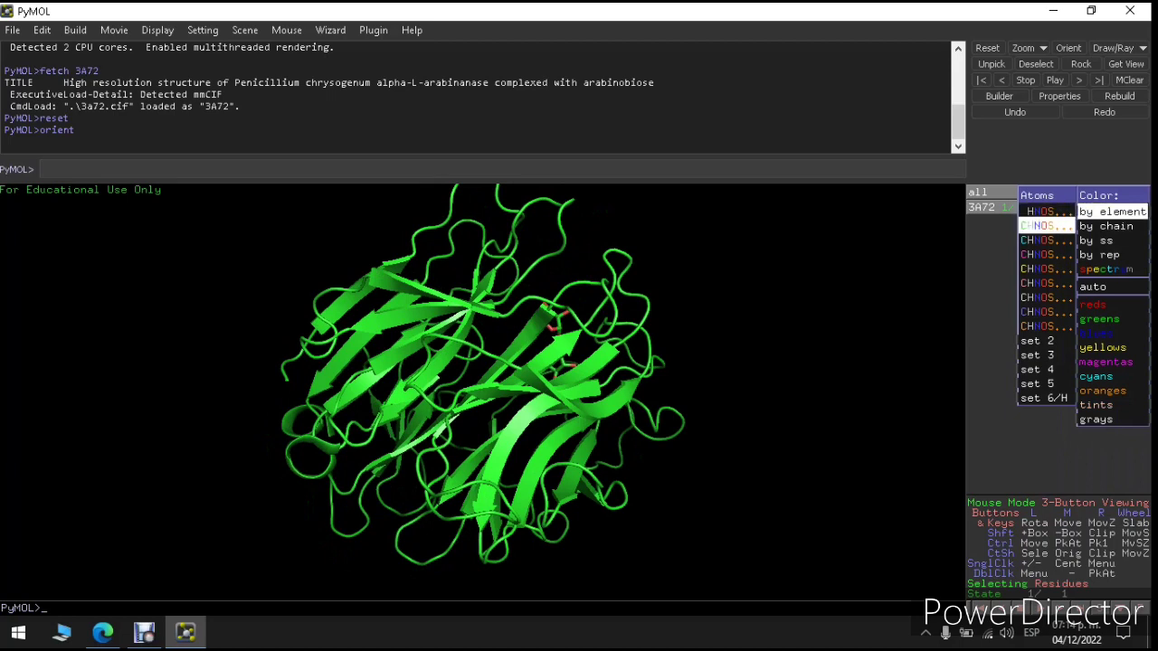
{"action": "left_click", "coordinate": [1047, 226]}
{"action": "left_click", "coordinate": [1142, 207]}
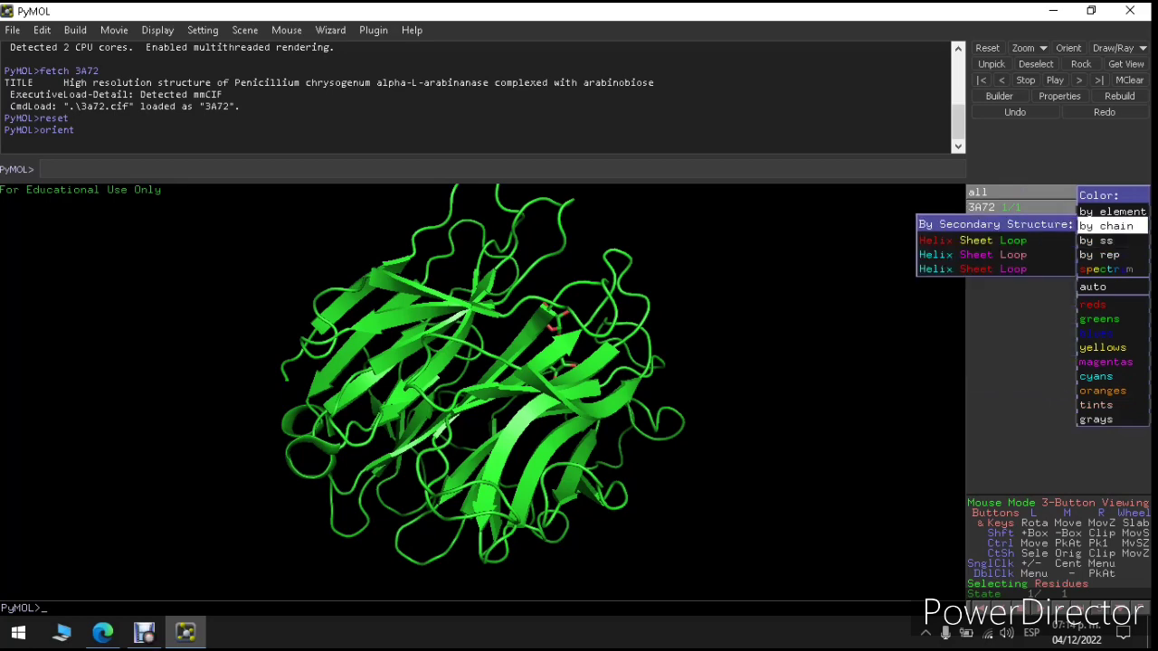
{"action": "mouse_move", "coordinate": [1111, 226]}
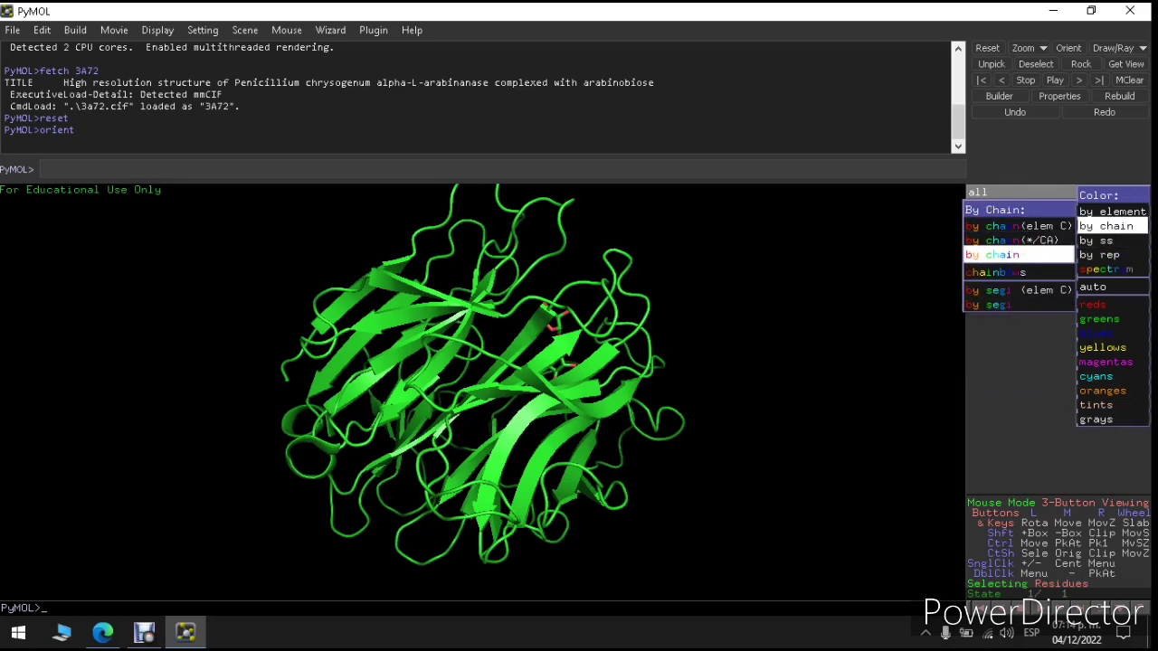
{"action": "left_click", "coordinate": [992, 255]}
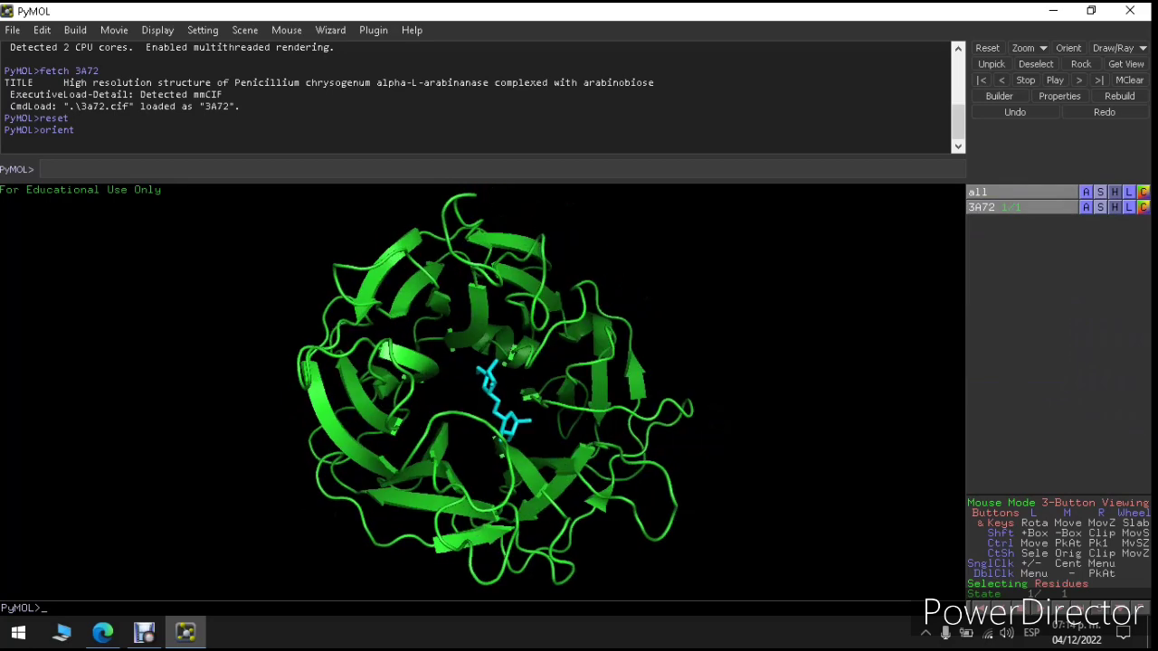
{"action": "left_click_drag", "start_coordinate": [497, 398], "coordinate": [480, 350]}
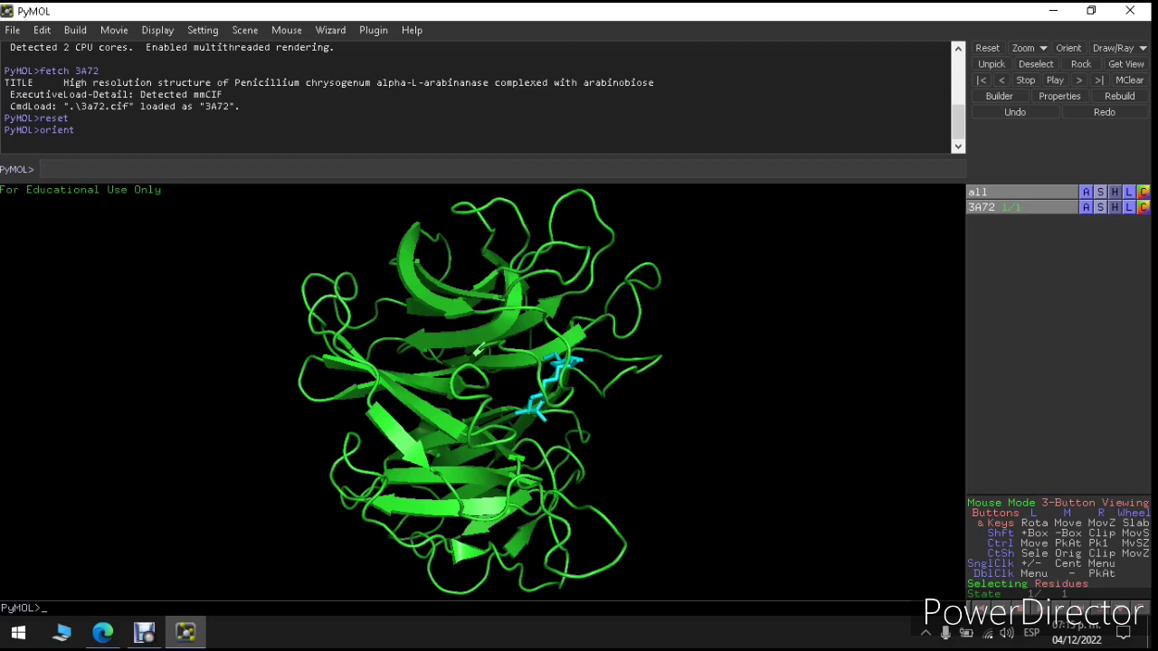
Step: Set the viewer background to white with bg_color white
{"action": "type", "text": "bg_color white"}
{"action": "key", "text": "Return"}
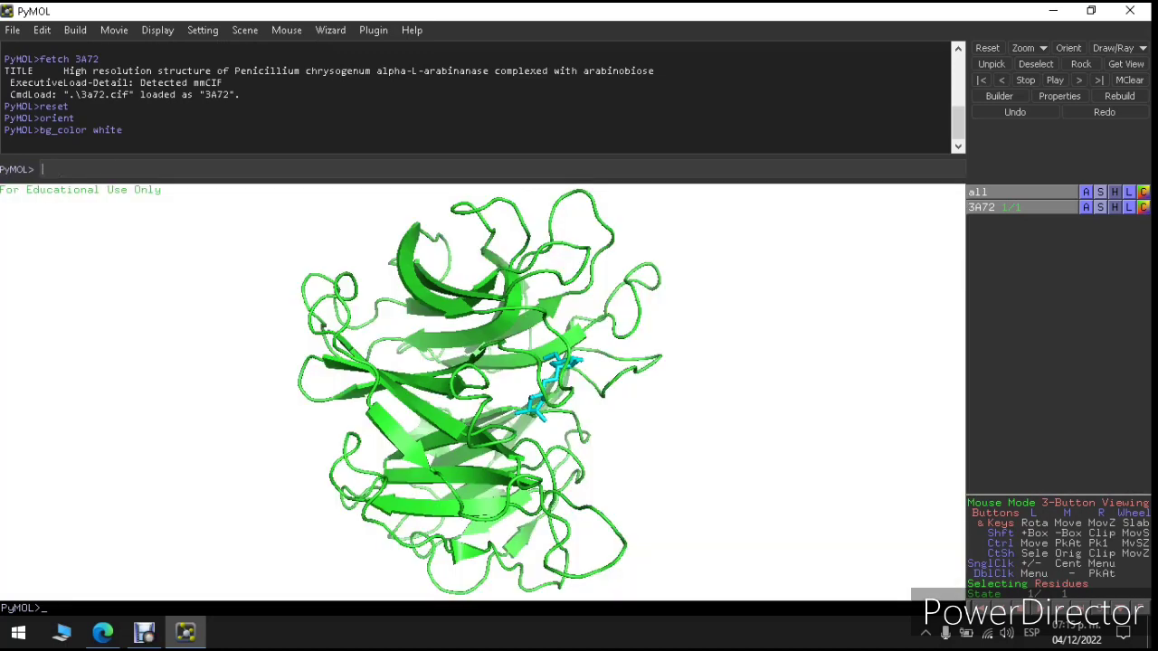
{"action": "left_click_drag", "start_coordinate": [552, 385], "coordinate": [466, 421]}
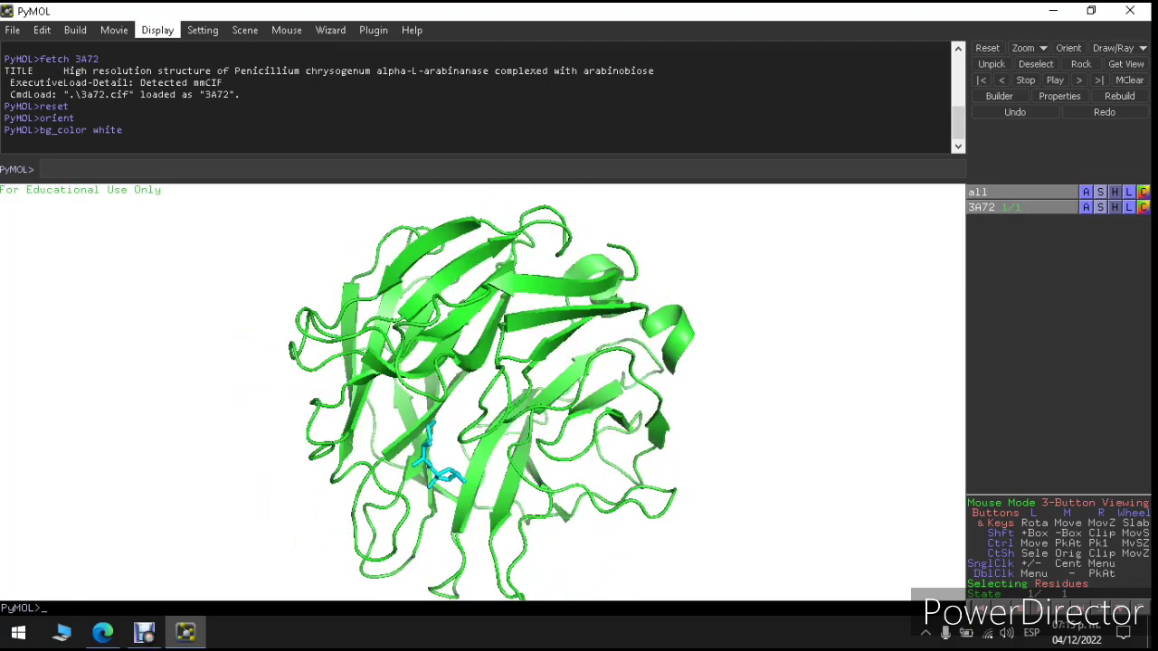
Step: Check the Display > Background options without changes, then rotate 3A72 to view several sides
{"action": "left_click", "coordinate": [158, 29]}
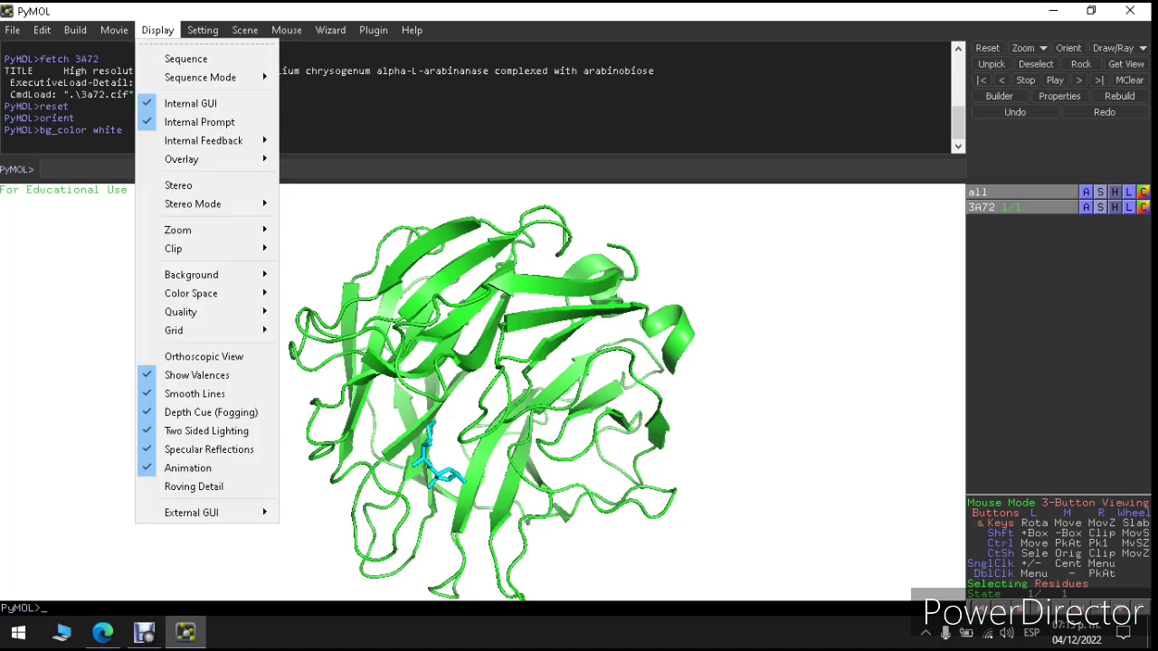
{"action": "mouse_move", "coordinate": [191, 274]}
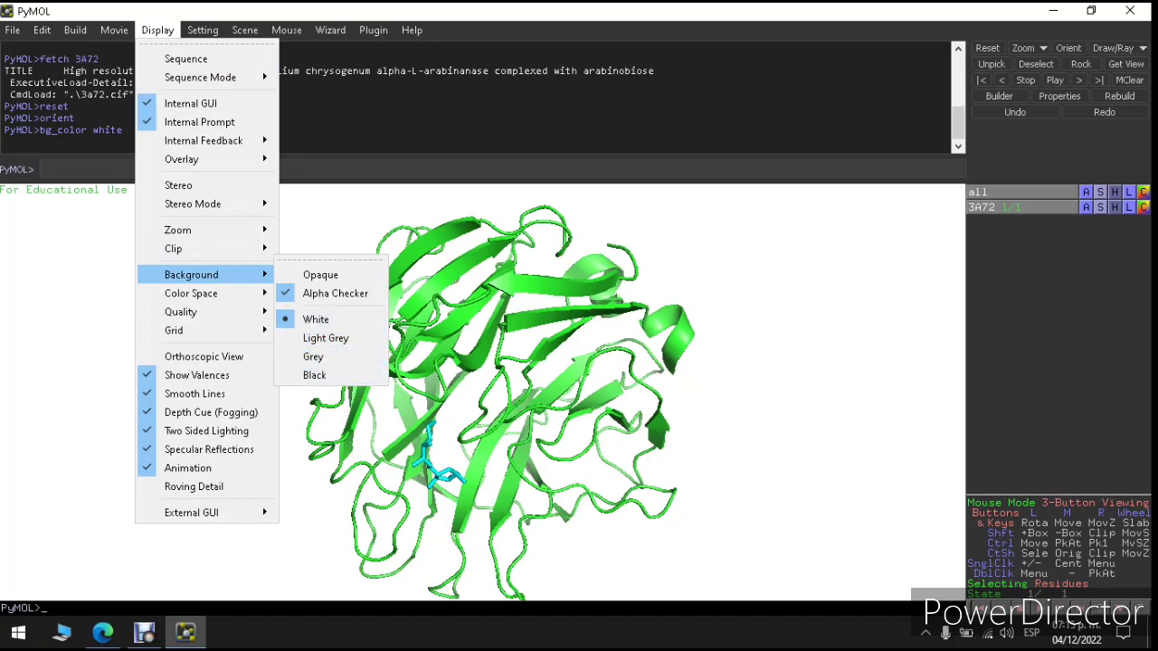
{"action": "left_click", "coordinate": [760, 408]}
{"action": "left_click_drag", "start_coordinate": [624, 389], "coordinate": [507, 380]}
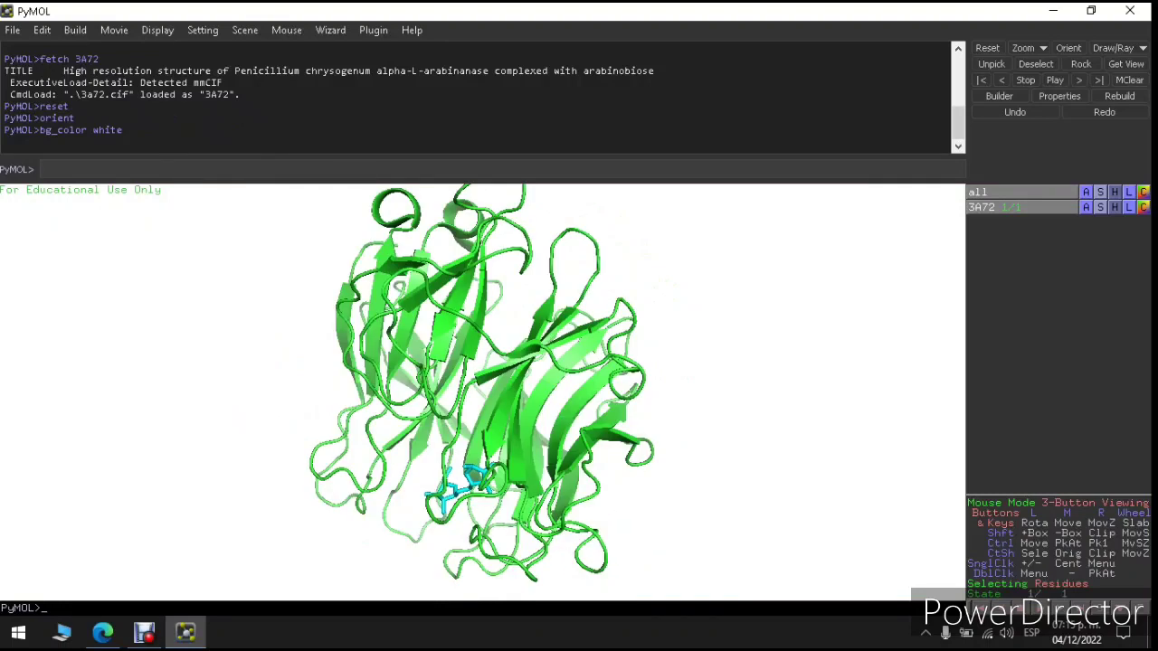
{"action": "left_click", "coordinate": [145, 633]}
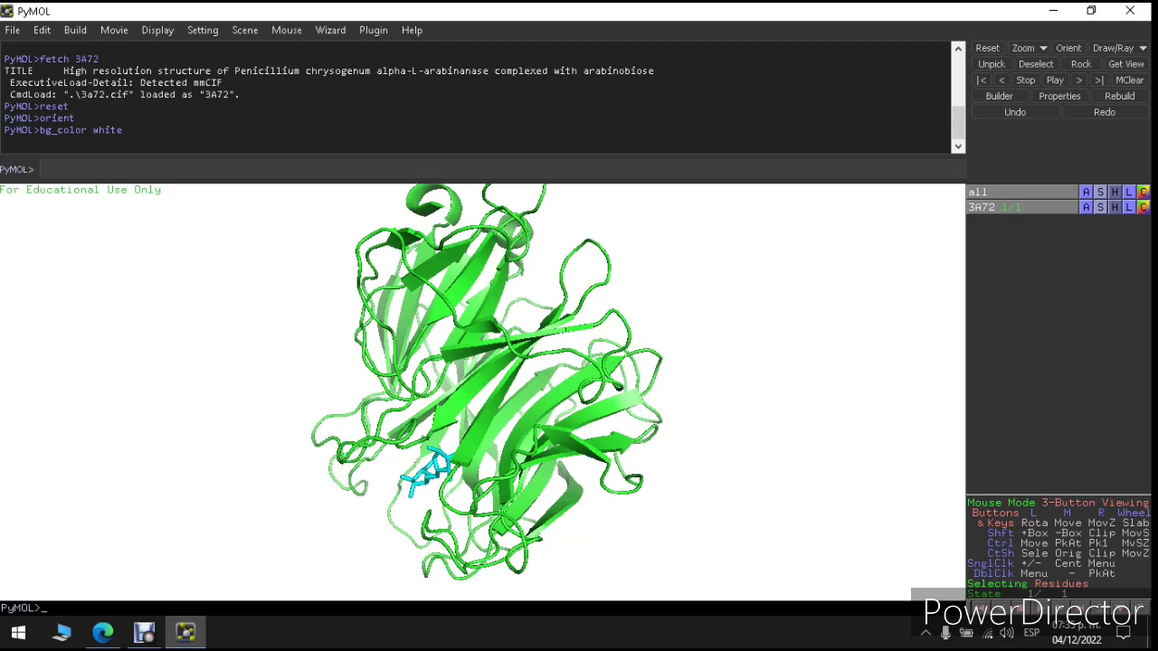
{"action": "left_click_drag", "start_coordinate": [506, 362], "coordinate": [534, 371]}
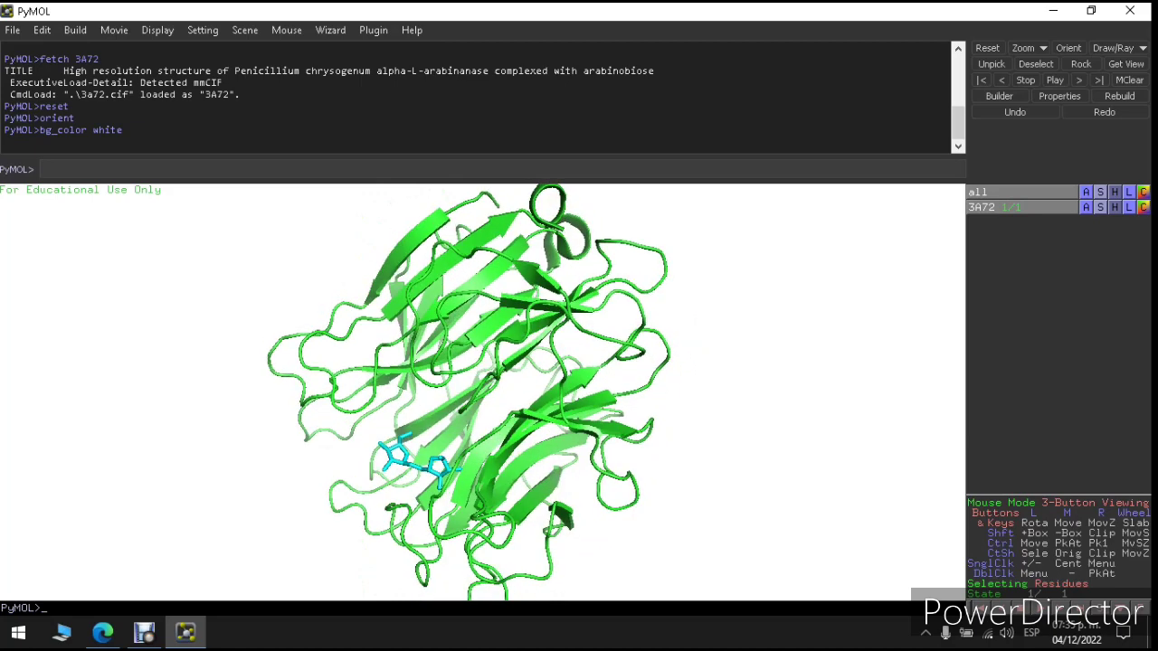
Step: Show the 3A72 sequence above the structure and select its two AHR ligand residues
{"action": "left_click", "coordinate": [1100, 608]}
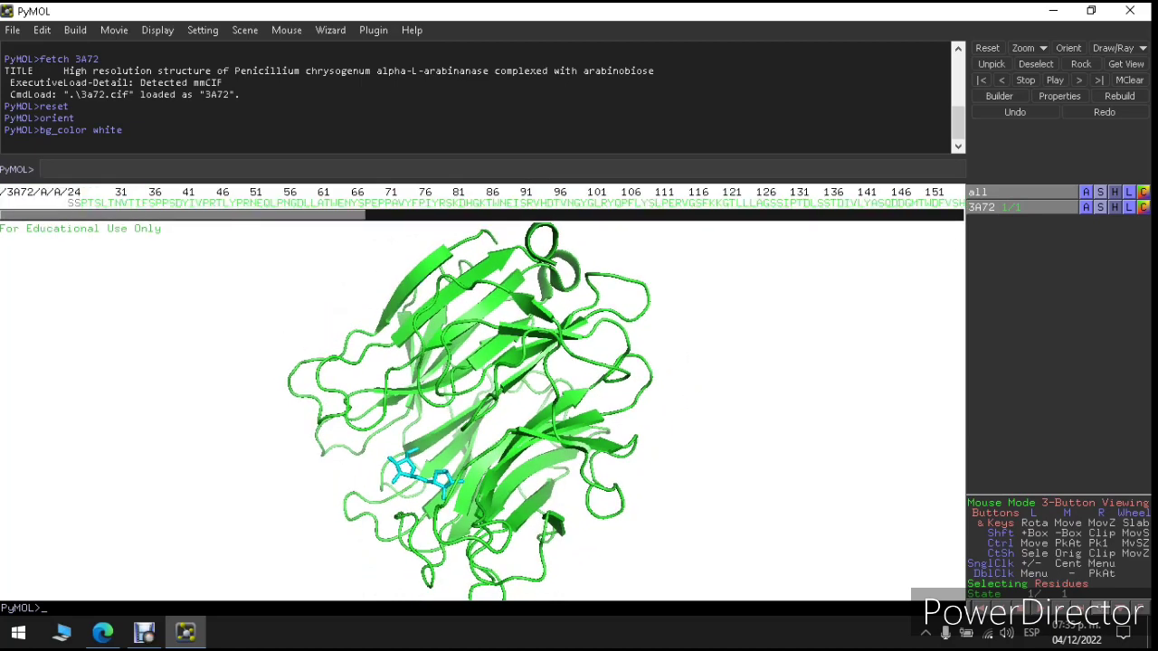
{"action": "left_click_drag", "start_coordinate": [226, 215], "coordinate": [826, 215]}
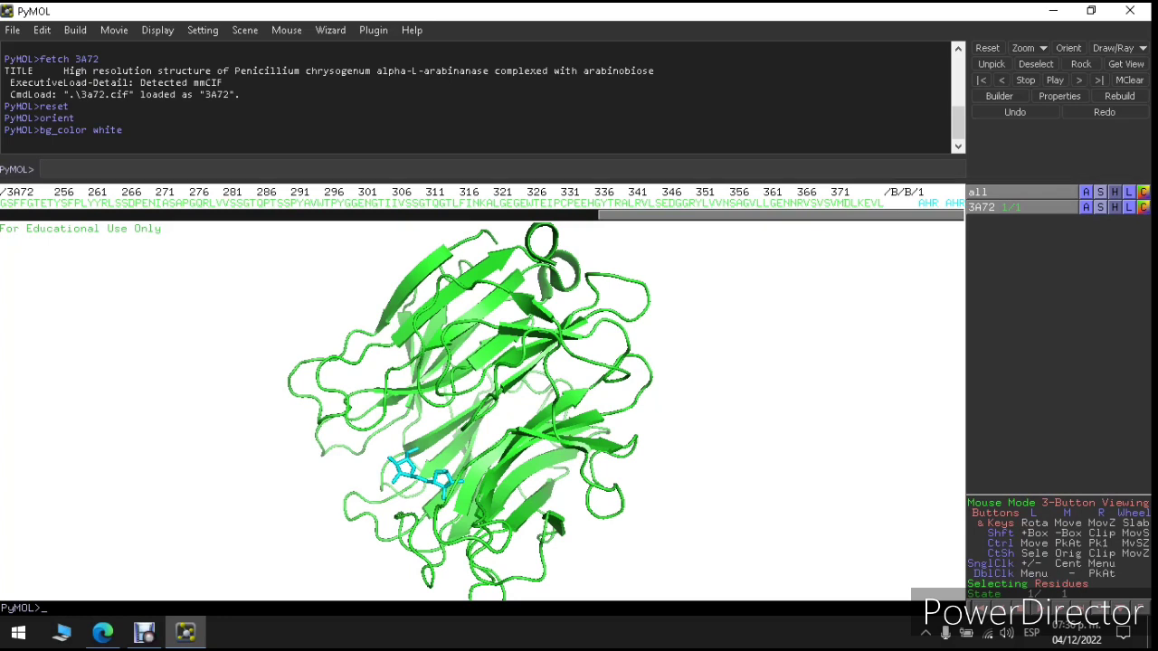
{"action": "left_click", "coordinate": [928, 204]}
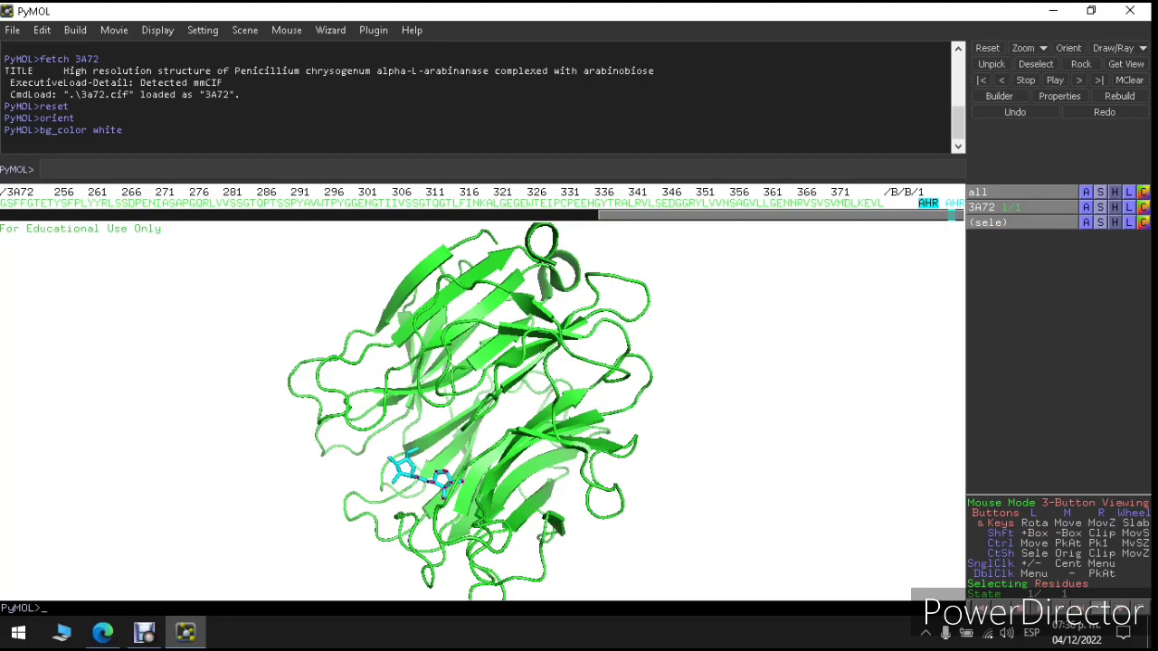
{"action": "left_click", "coordinate": [955, 204]}
Step: Hide the selection markers and rotate the protein to bring the AHR ligand forward
{"action": "left_click_drag", "start_coordinate": [471, 434], "coordinate": [723, 380]}
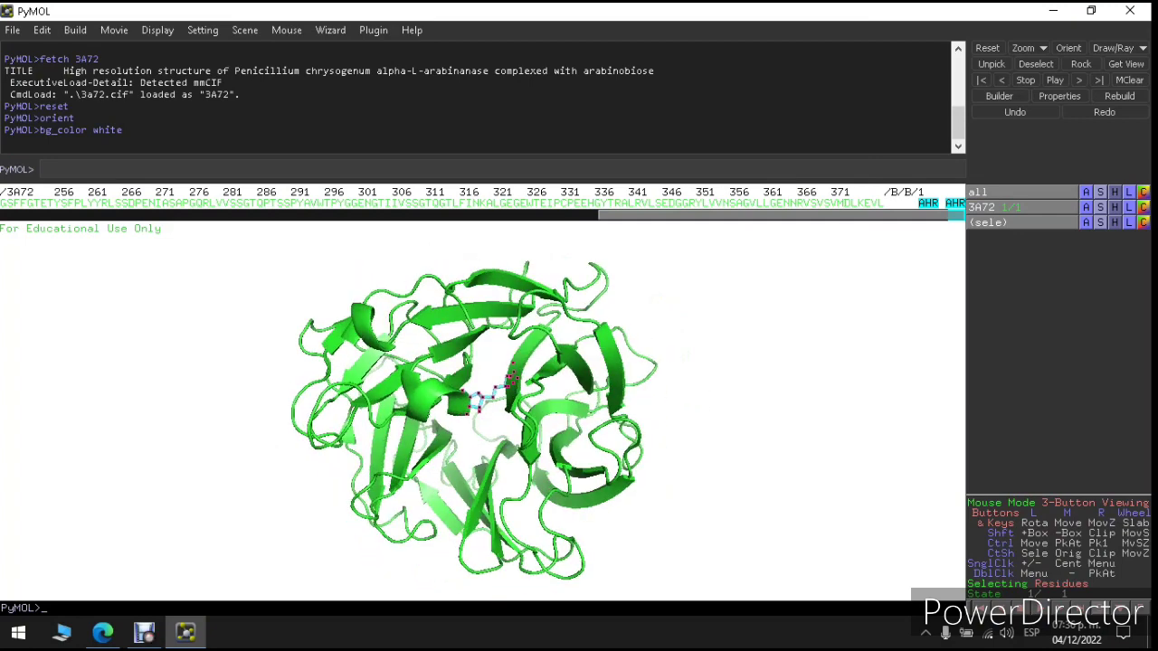
{"action": "left_click", "coordinate": [769, 303]}
{"action": "left_click_drag", "start_coordinate": [778, 215], "coordinate": [177, 215]}
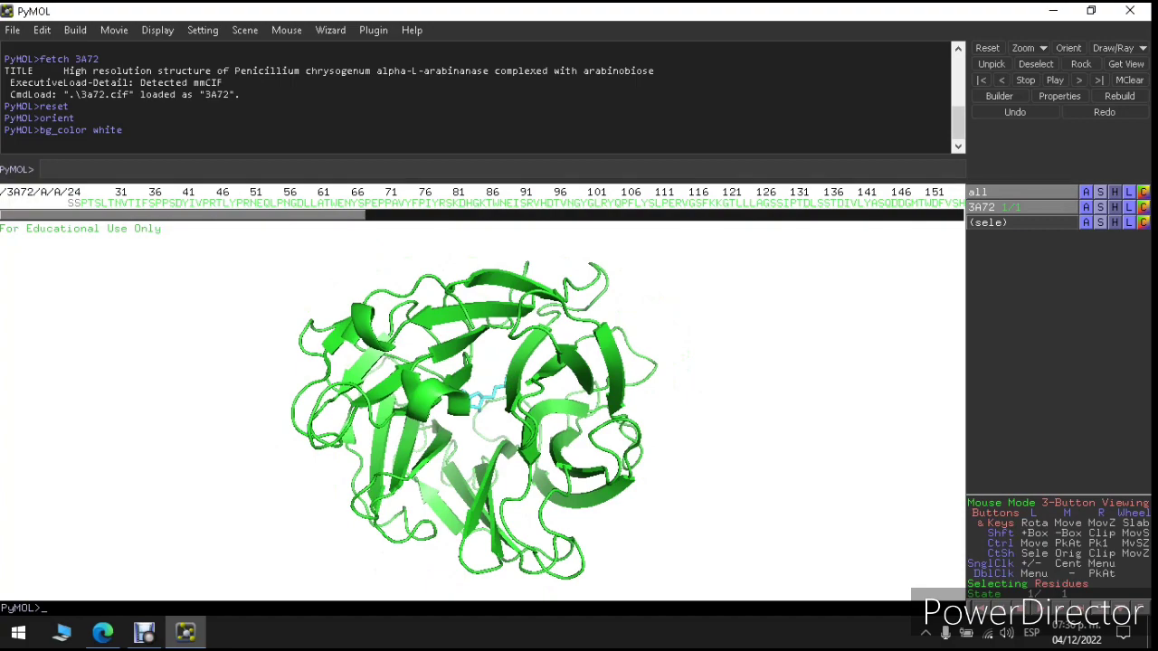
{"action": "left_click_drag", "start_coordinate": [507, 407], "coordinate": [572, 457]}
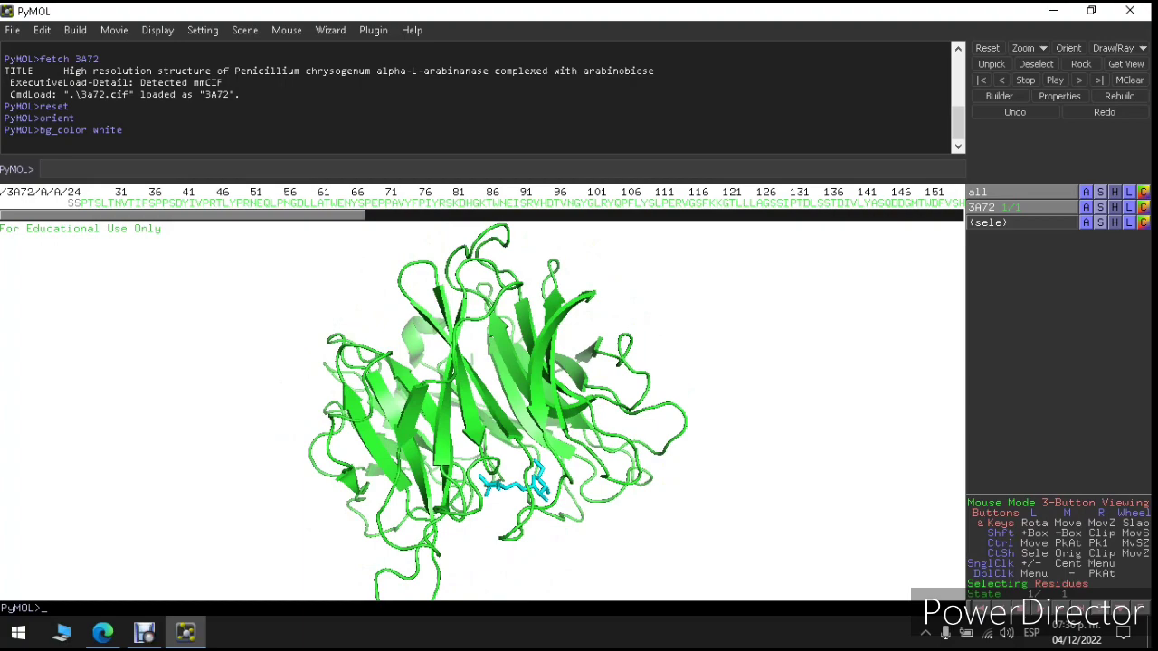
{"action": "left_click_drag", "start_coordinate": [516, 453], "coordinate": [516, 480]}
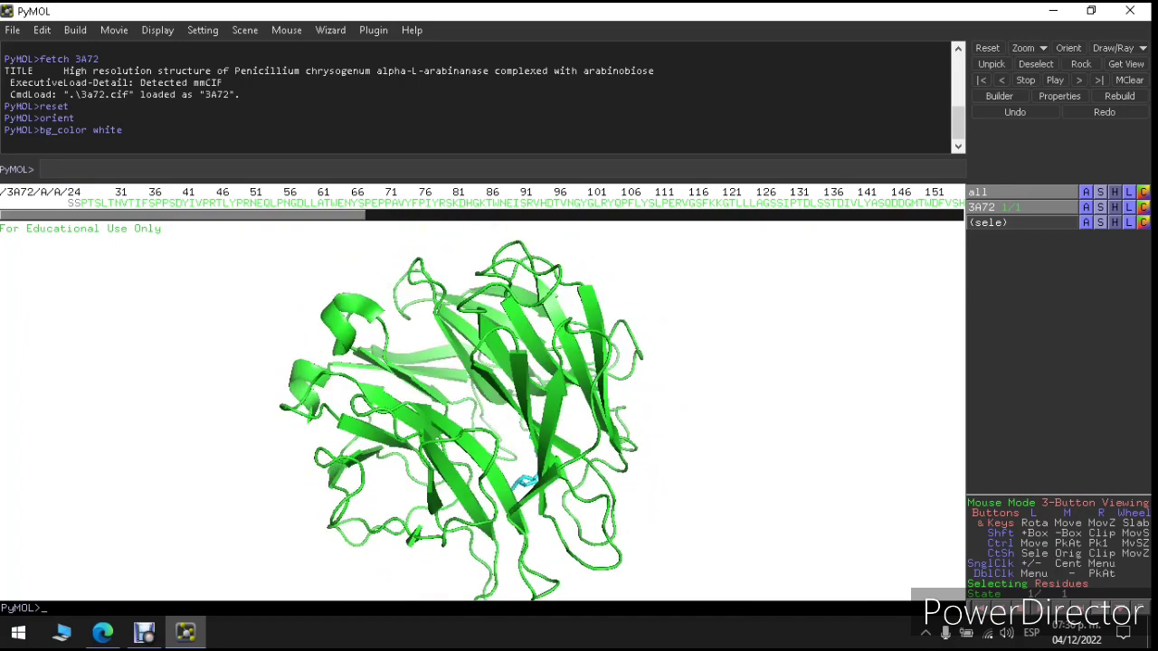
Step: Switch from PyMOL over to the web browser
{"action": "left_click", "coordinate": [145, 634]}
{"action": "left_click", "coordinate": [41, 57]}
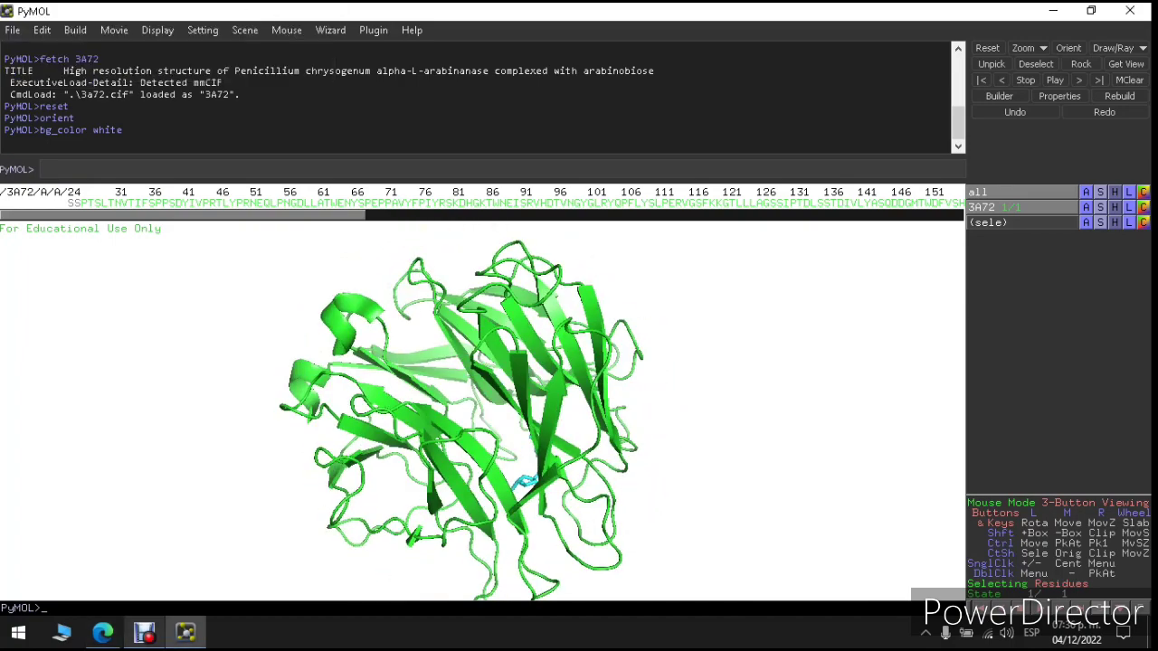
{"action": "left_click", "coordinate": [102, 633]}
Step: Return to the previous RCSB page and search for entry 3A73
{"action": "left_click", "coordinate": [140, 16]}
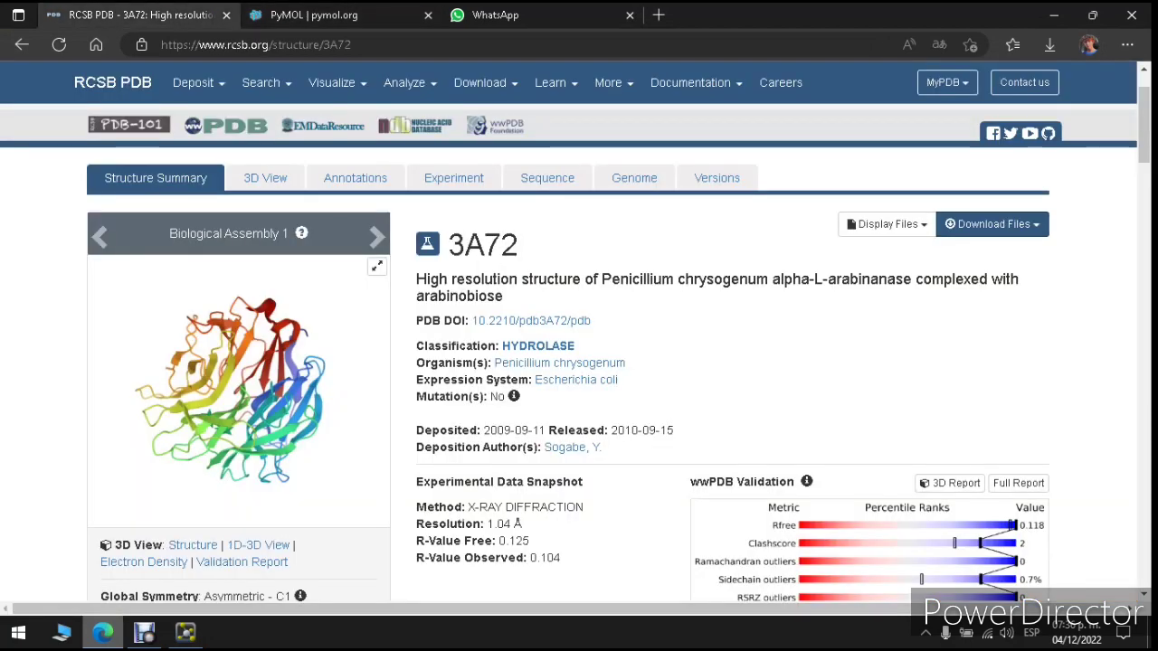
{"action": "left_click", "coordinate": [21, 44]}
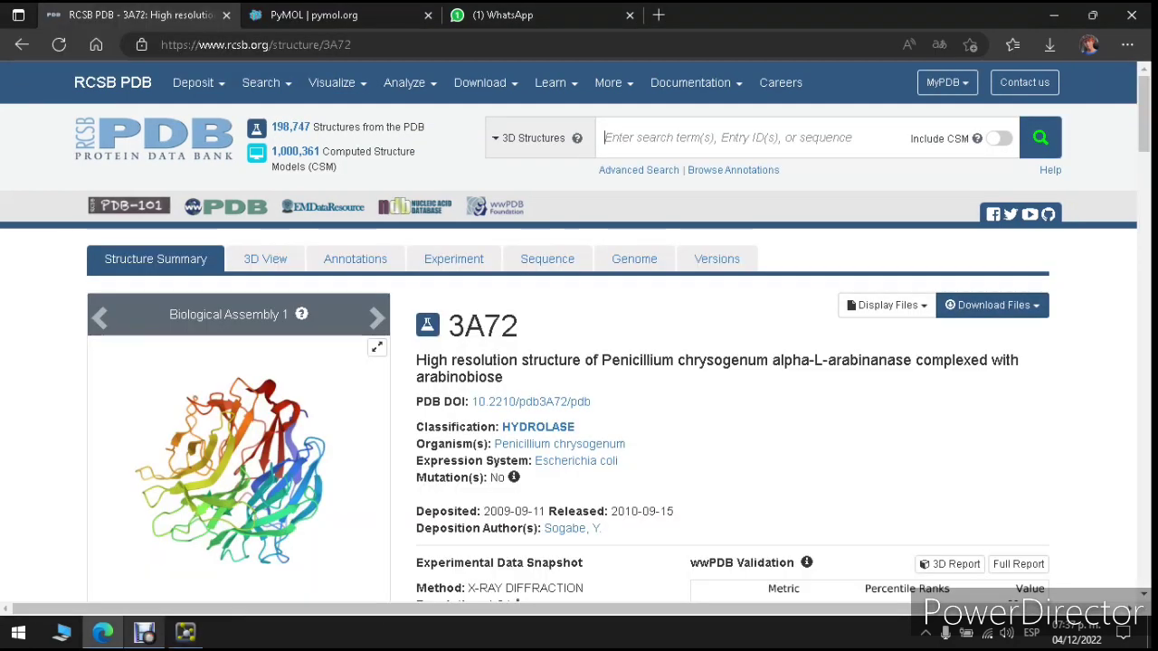
{"action": "type", "text": "3A73"}
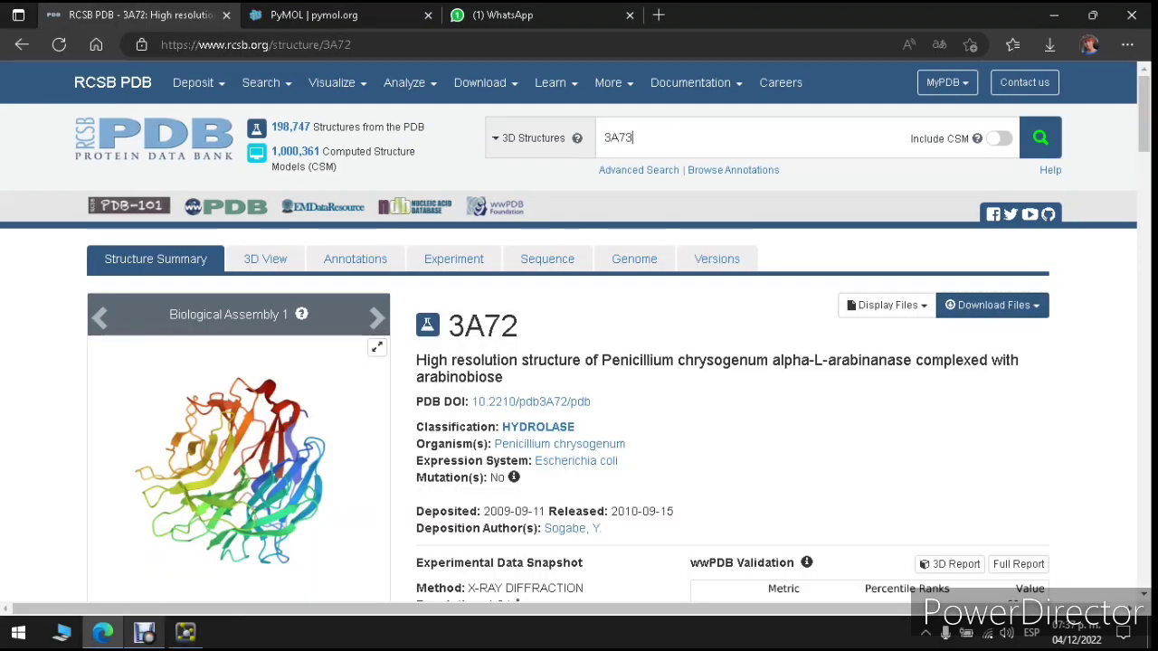
{"action": "key", "text": "Return"}
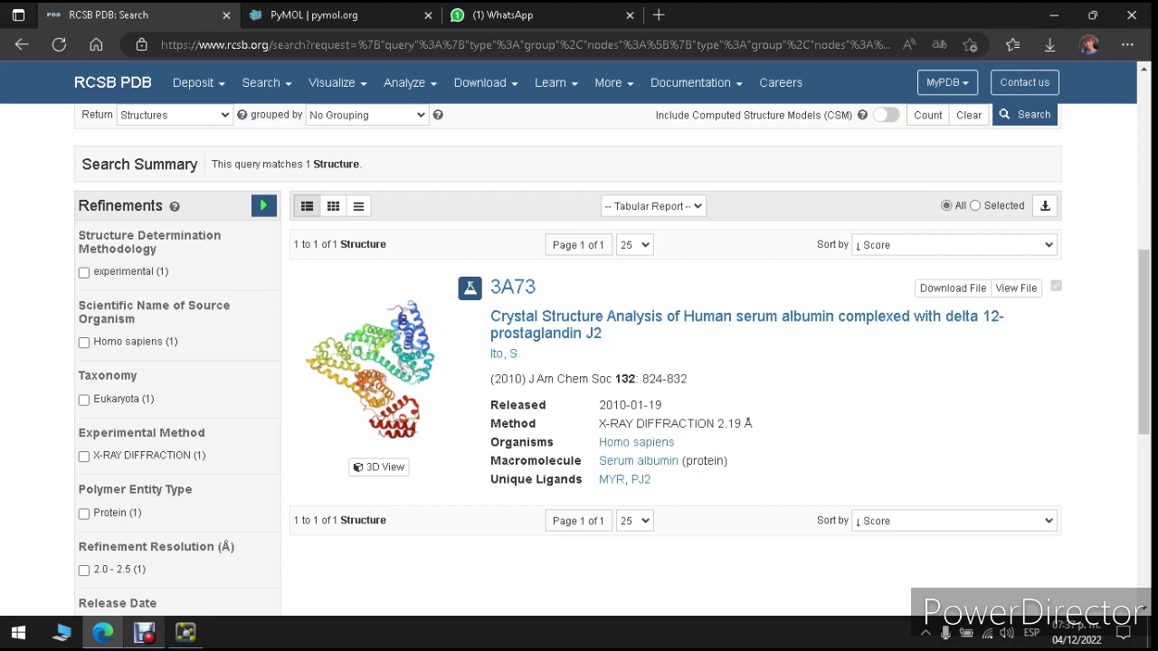
Step: Inspect the 3A73 search result's link options, then return to PyMOL
{"action": "right_click", "coordinate": [507, 287]}
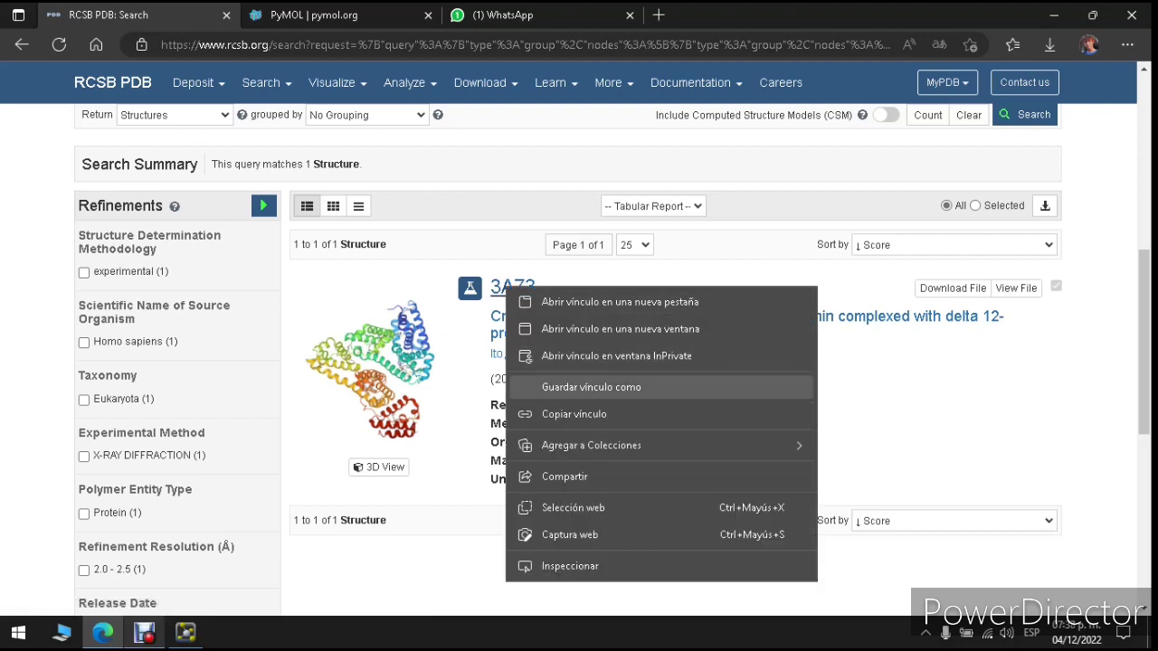
{"action": "left_click", "coordinate": [443, 390]}
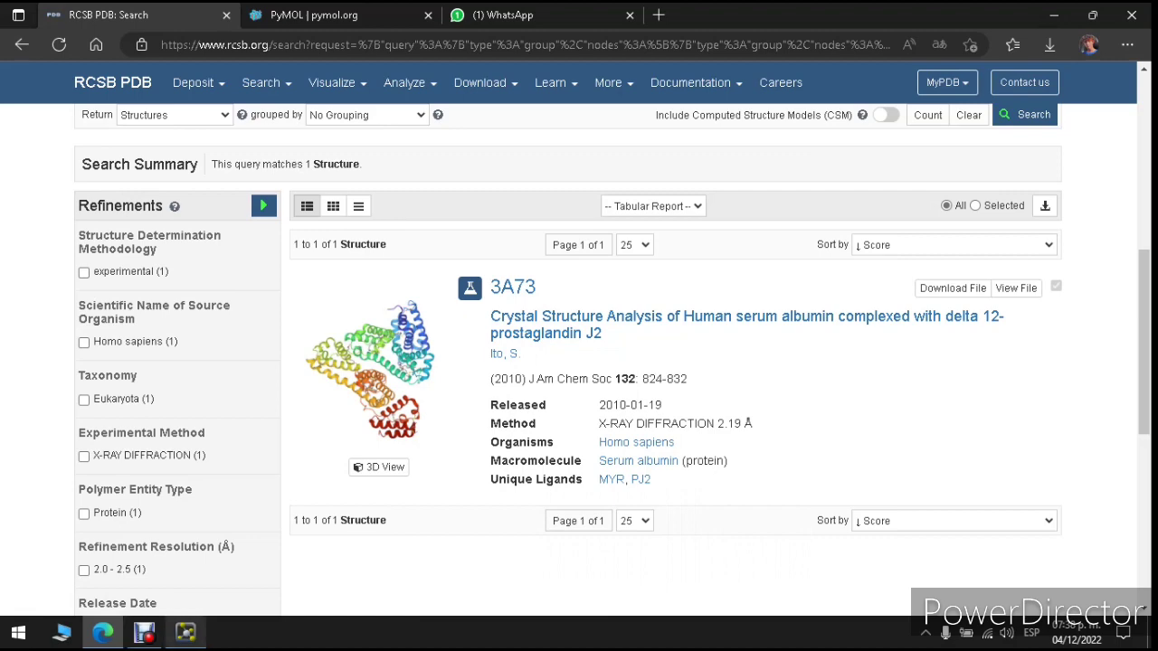
{"action": "left_click", "coordinate": [186, 632]}
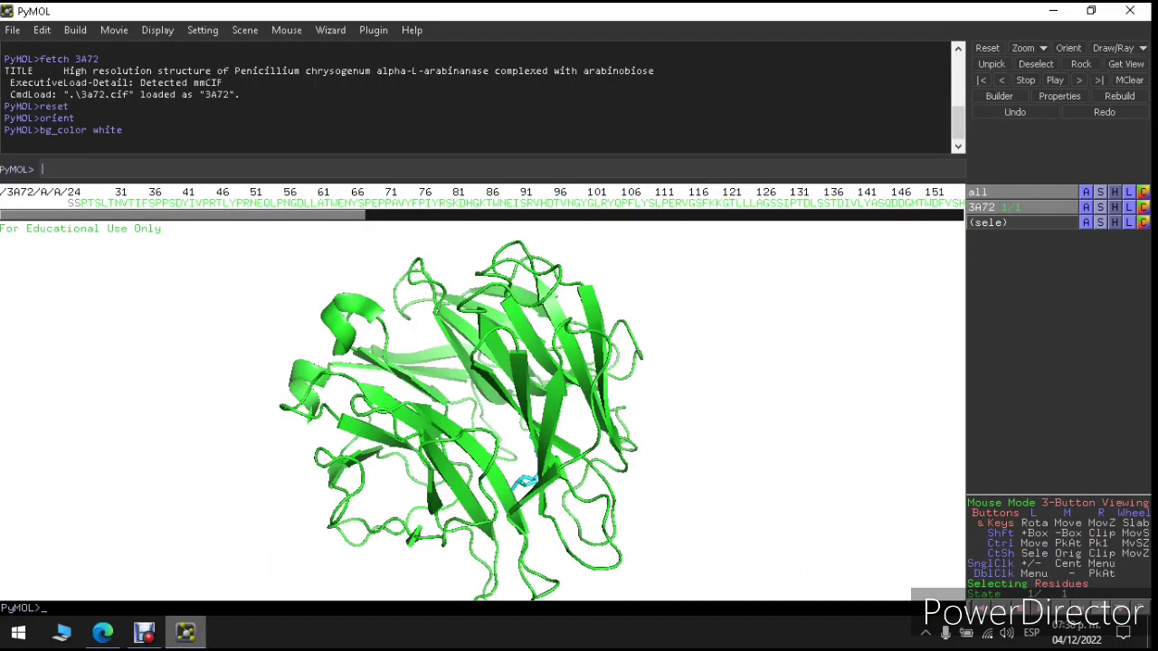
Step: Fetch 3A73 into PyMOL and rotate both structures to compare them
{"action": "type", "text": "fetch 3A73"}
{"action": "key", "text": "Return"}
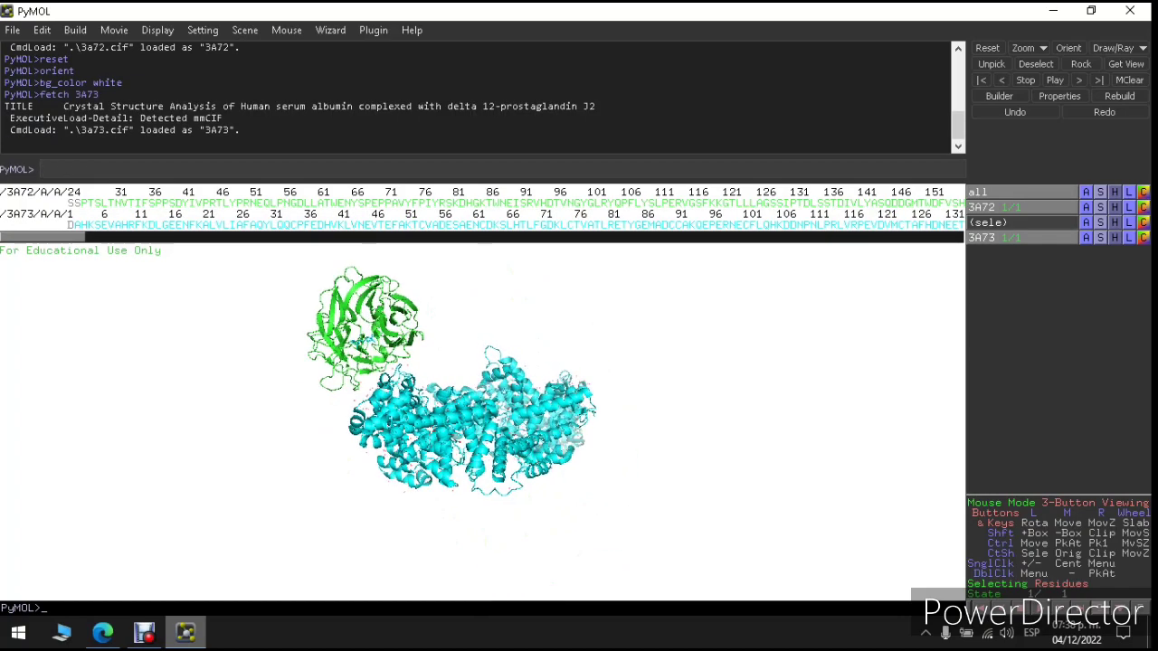
{"action": "left_click_drag", "start_coordinate": [479, 407], "coordinate": [633, 448]}
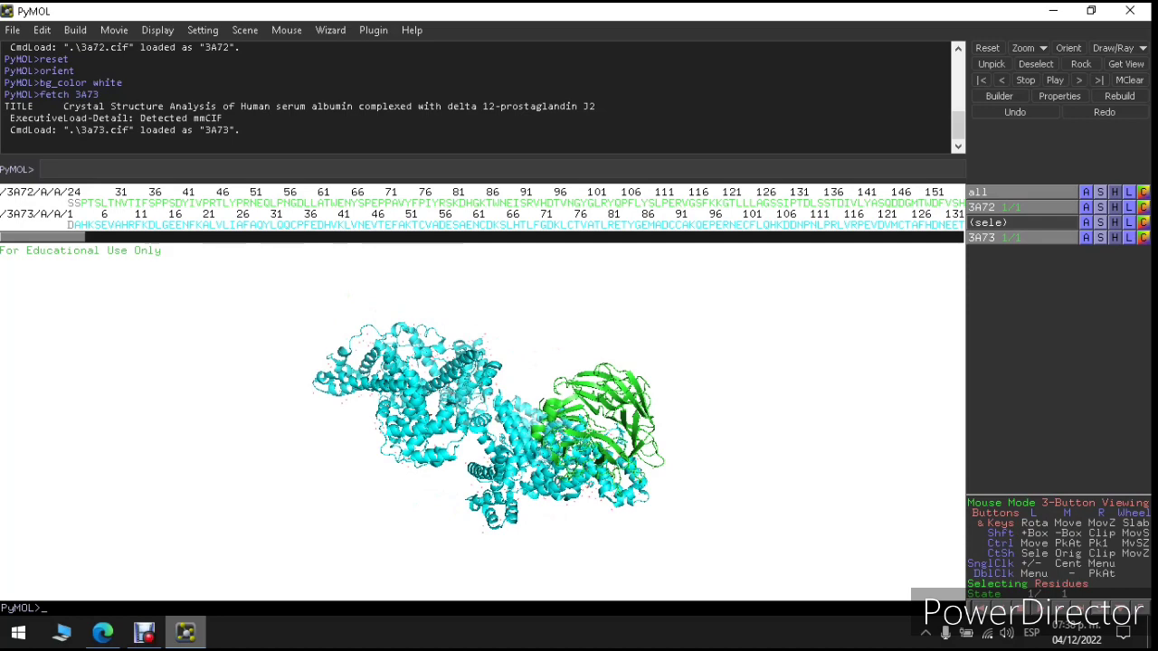
{"action": "mouse_move", "coordinate": [43, 237]}
{"action": "left_mouse_down"}
{"action": "mouse_move", "coordinate": [921, 237]}
{"action": "mouse_move", "coordinate": [43, 237]}
{"action": "left_mouse_up"}
{"action": "left_click_drag", "start_coordinate": [624, 408], "coordinate": [294, 434]}
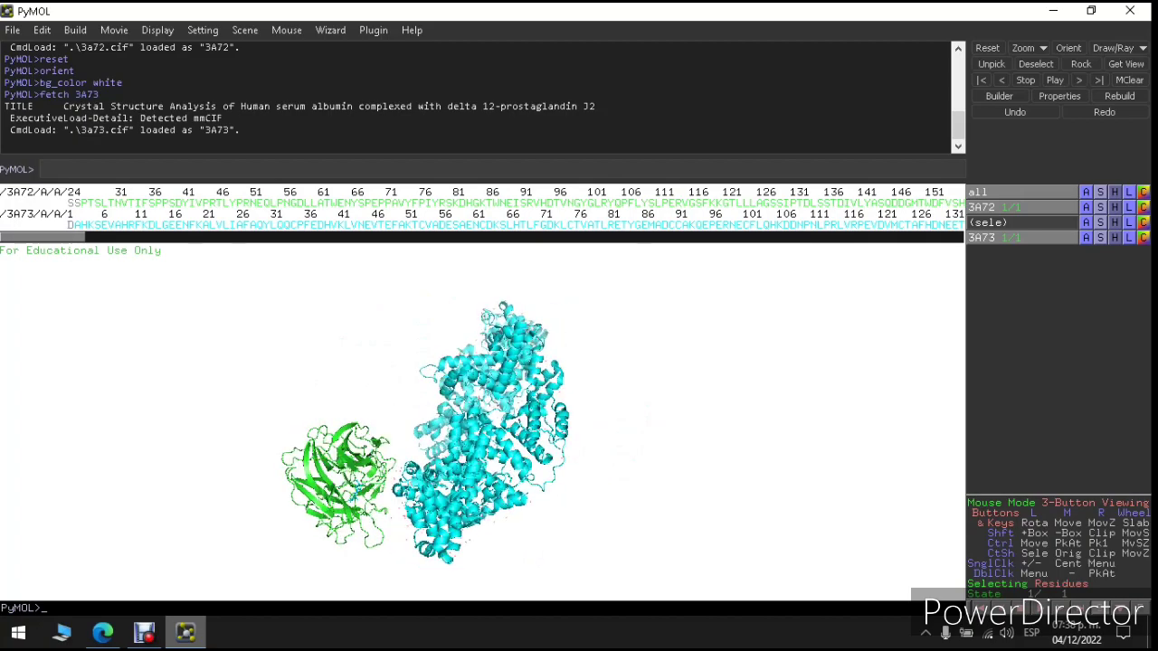
{"action": "right_click_drag", "start_coordinate": [294, 435], "coordinate": [294, 498]}
Step: Rotate and zoom so green 3A72 sits in front of cyan 3A73 at lower right
{"action": "left_click_drag", "start_coordinate": [294, 497], "coordinate": [335, 371]}
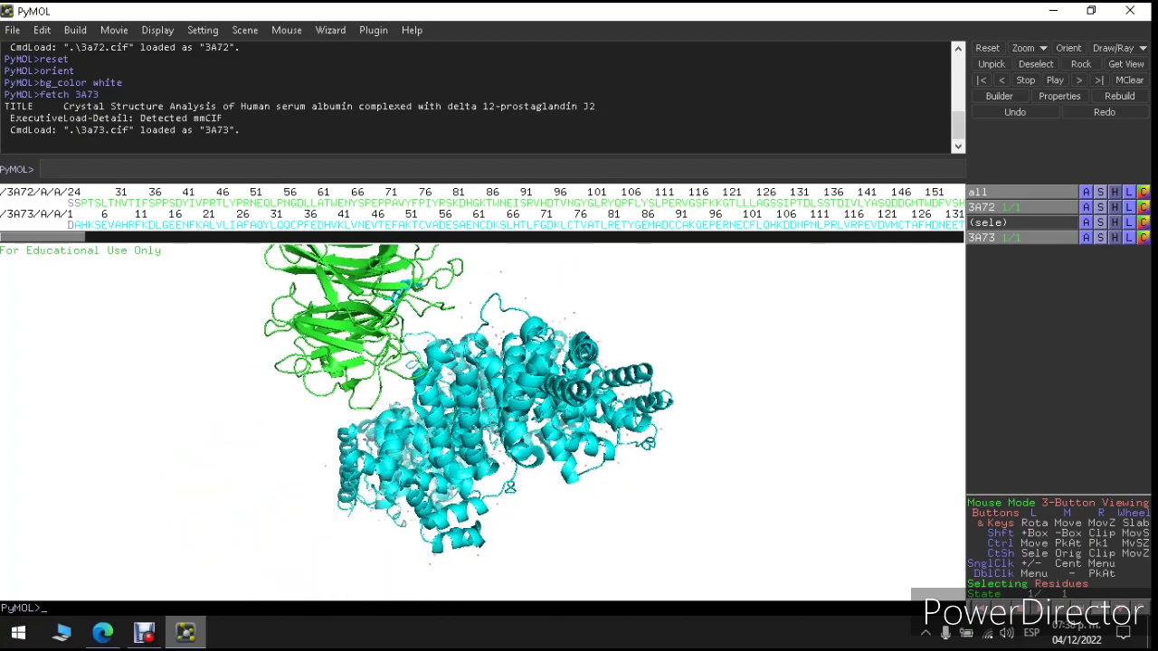
{"action": "right_click_drag", "start_coordinate": [335, 371], "coordinate": [335, 453]}
{"action": "left_click_drag", "start_coordinate": [335, 453], "coordinate": [561, 339]}
{"action": "right_click_drag", "start_coordinate": [525, 452], "coordinate": [525, 309]}
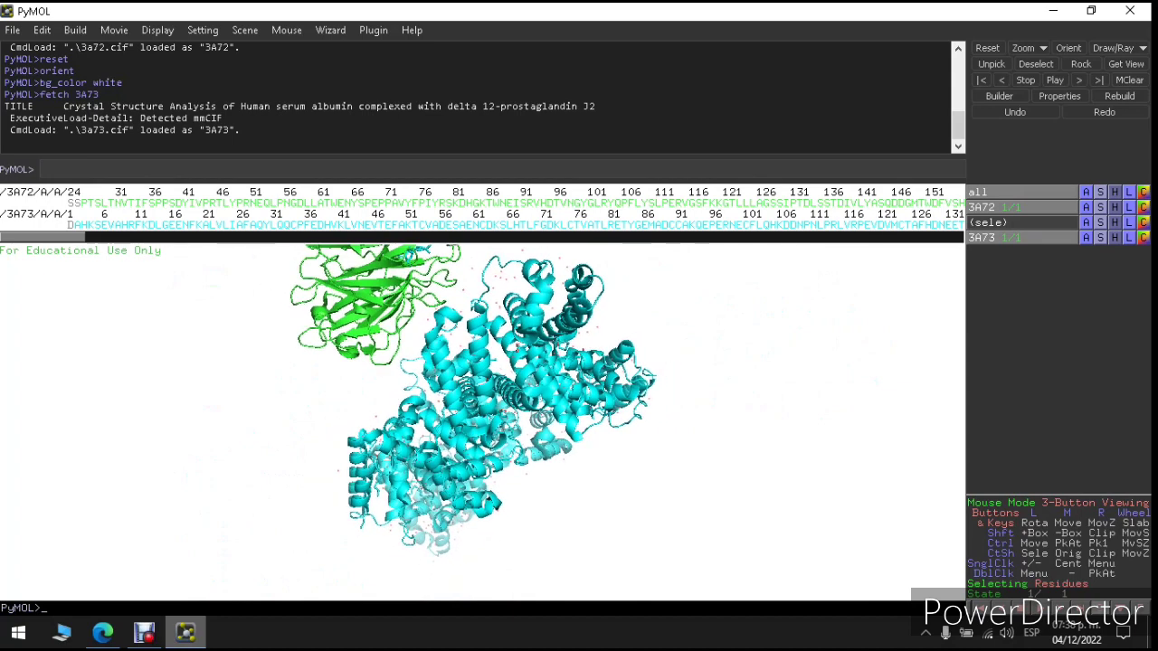
{"action": "left_click_drag", "start_coordinate": [470, 362], "coordinate": [497, 316]}
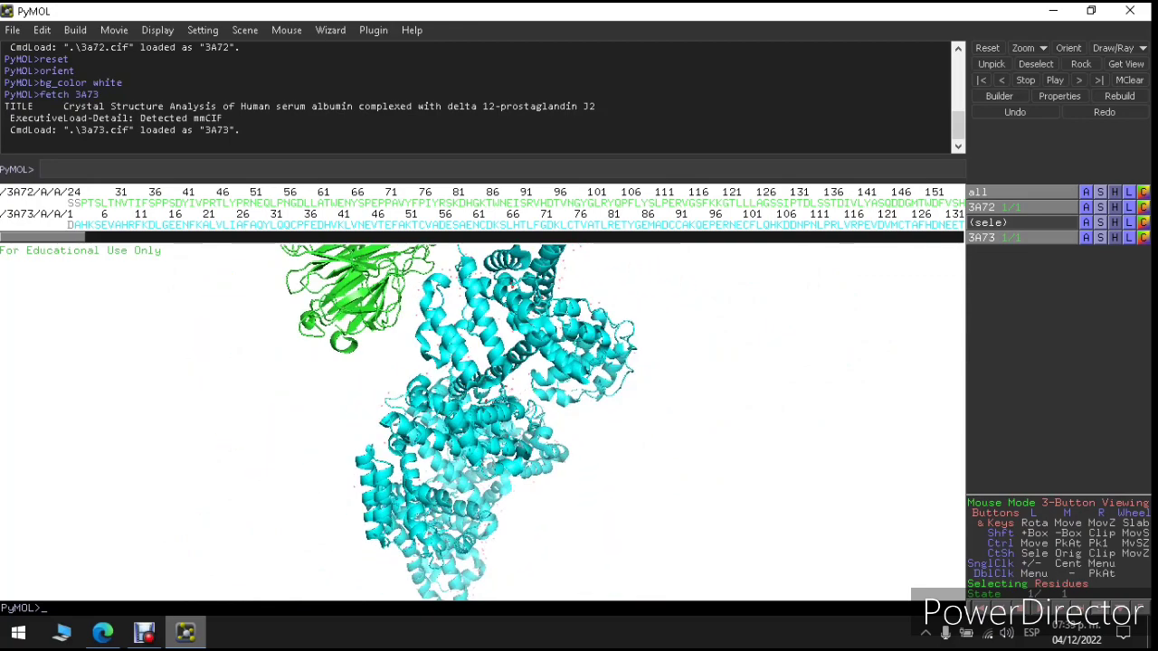
{"action": "left_click_drag", "start_coordinate": [498, 316], "coordinate": [439, 448]}
Step: Open the Save PNG image dialog and list its capture, antialiased and ray-traced rendering modes
{"action": "left_click", "coordinate": [145, 633]}
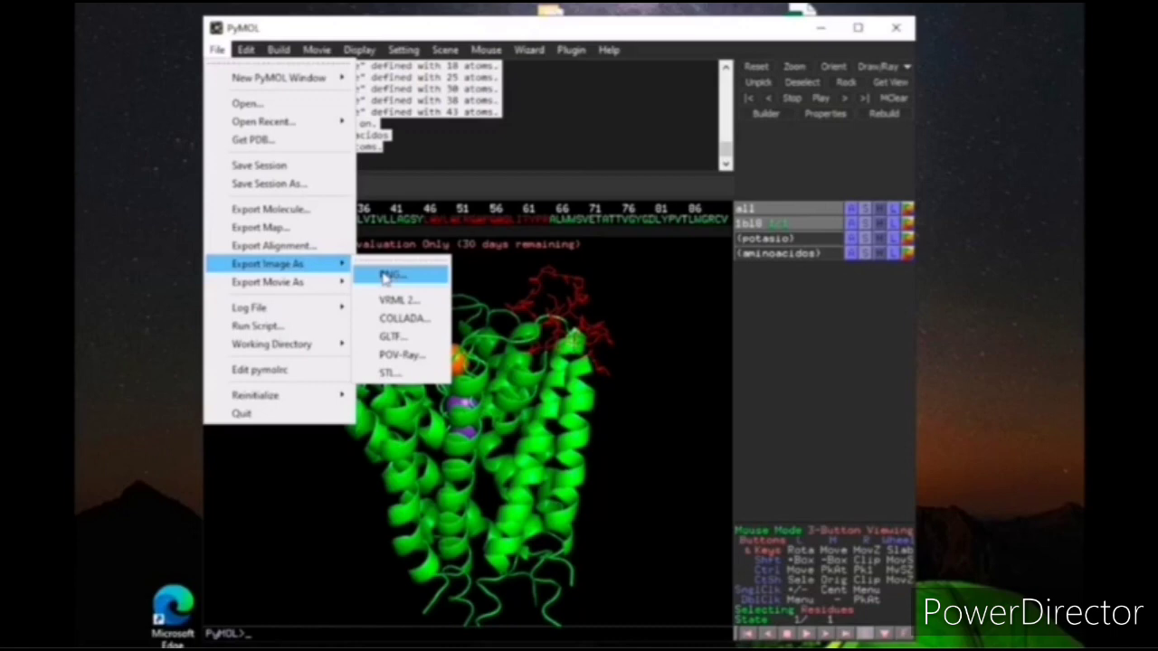
{"action": "left_click", "coordinate": [384, 277]}
{"action": "left_click", "coordinate": [560, 367]}
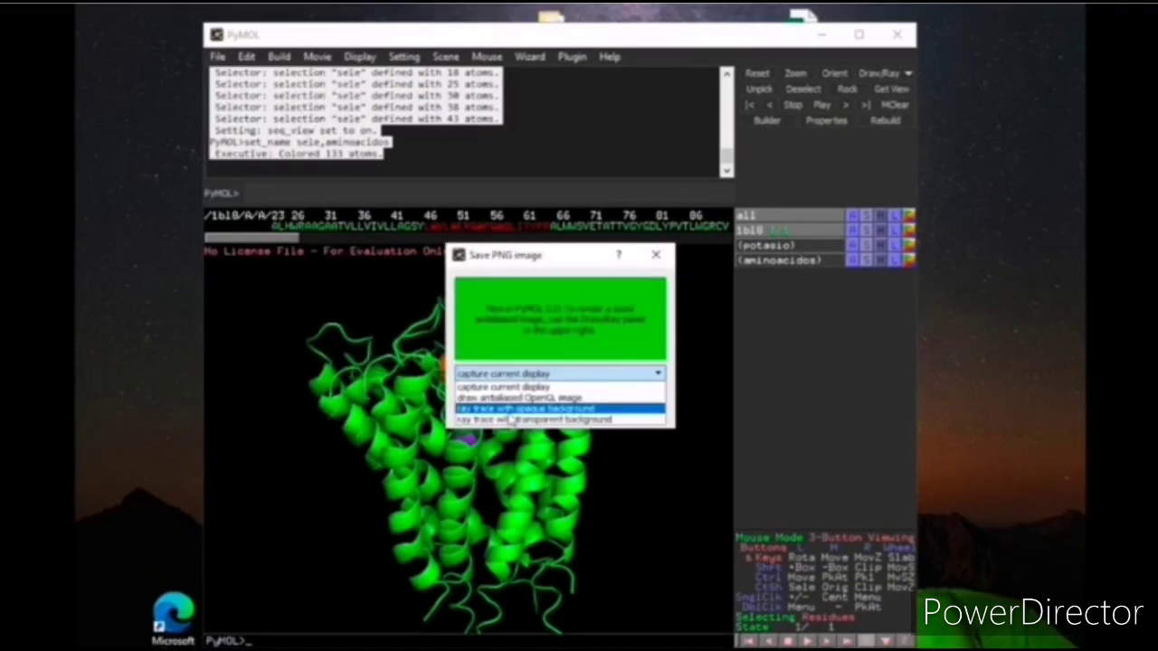